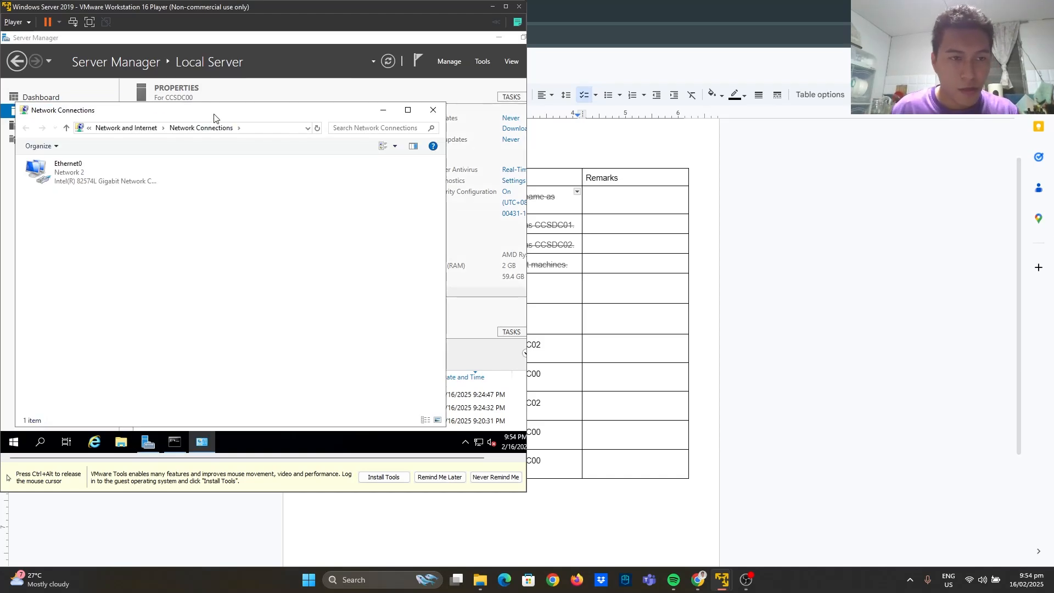
drag(213, 117, 252, 103)
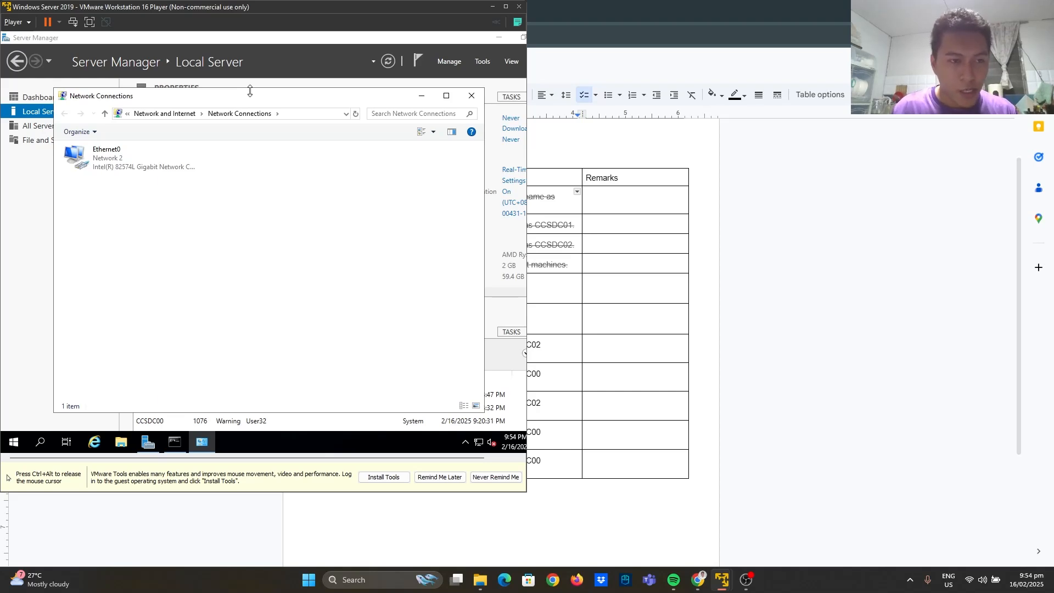
drag(140, 96, 116, 100)
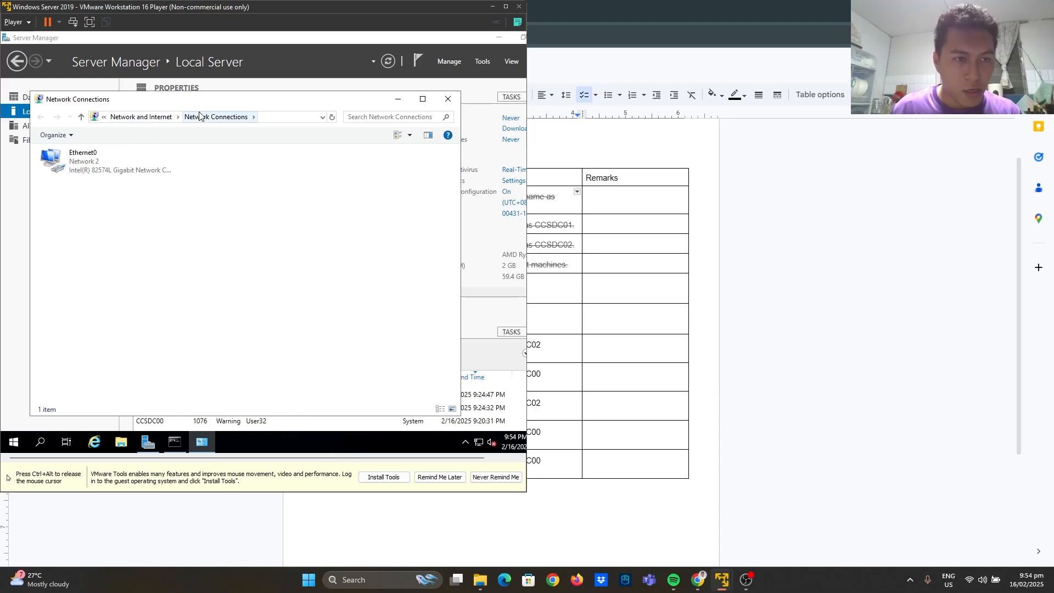
drag(159, 103, 164, 108)
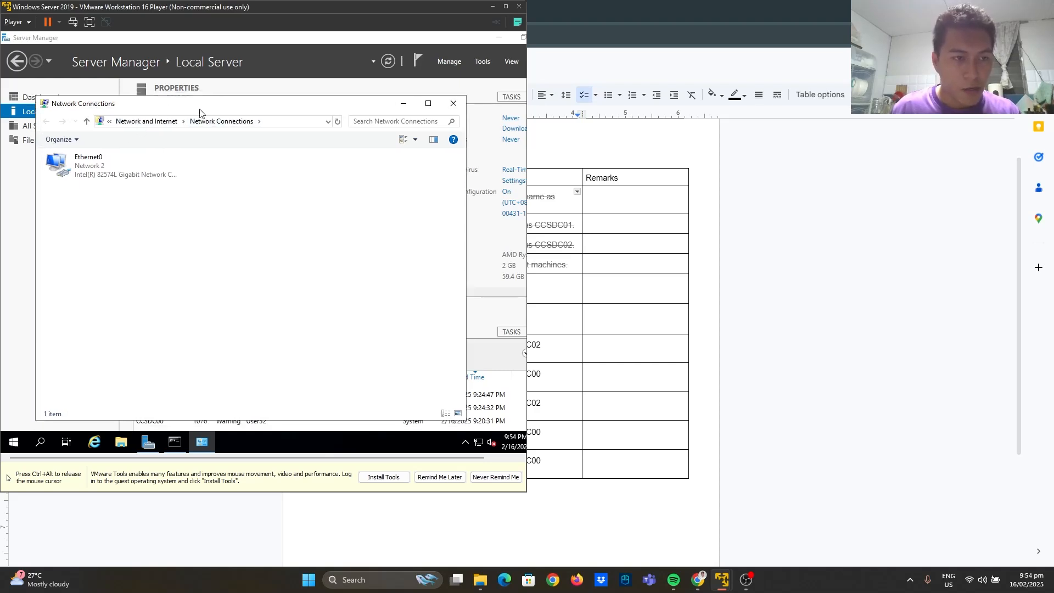
mouse_move(269, 120)
mouse_down()
mouse_move(234, 270)
mouse_move(259, 128)
mouse_up()
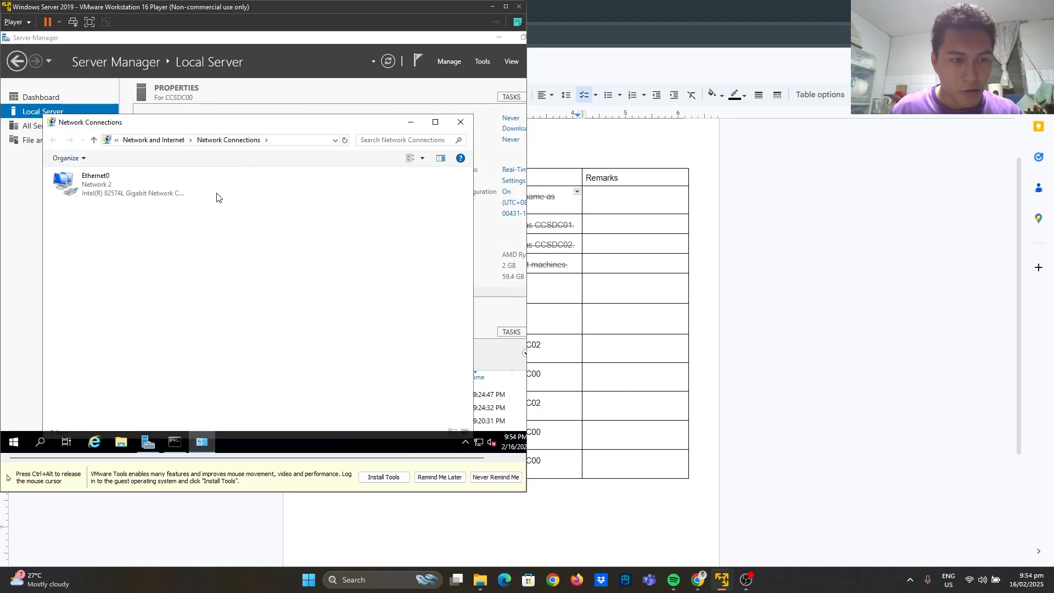
right_click(124, 190)
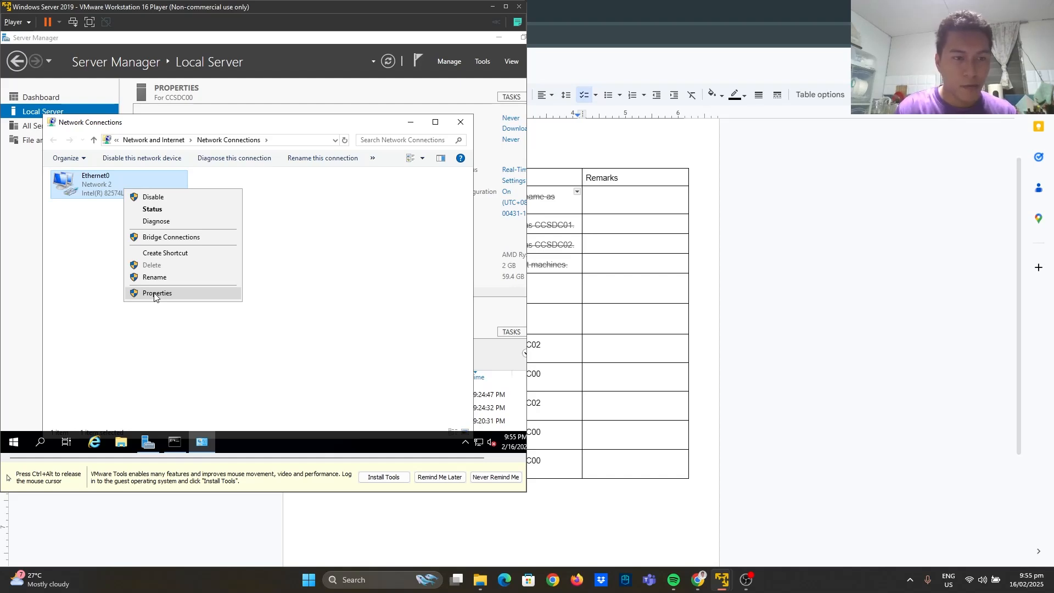
click(155, 294)
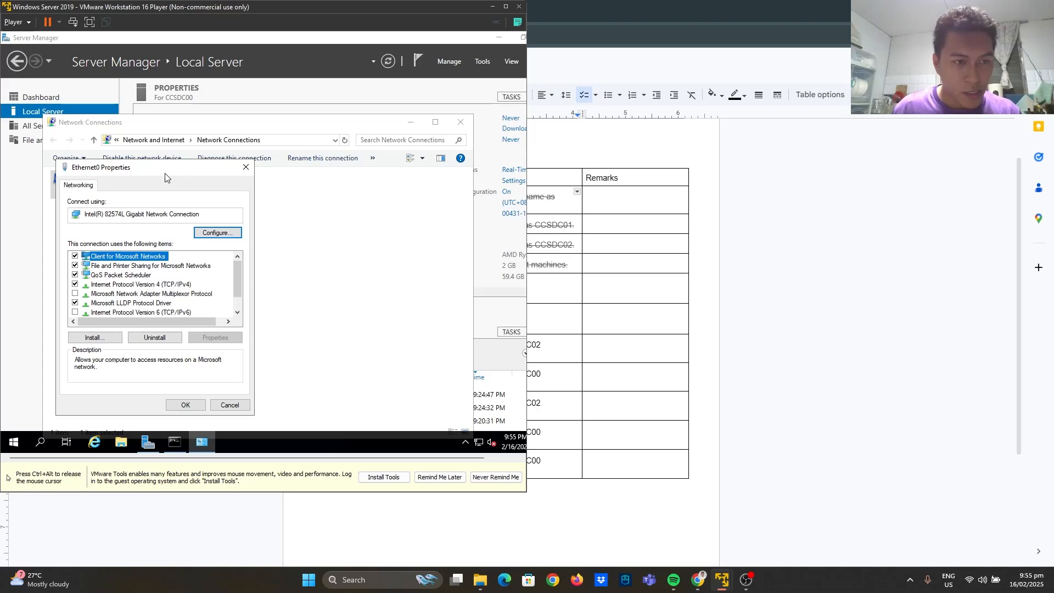
drag(184, 170, 242, 136)
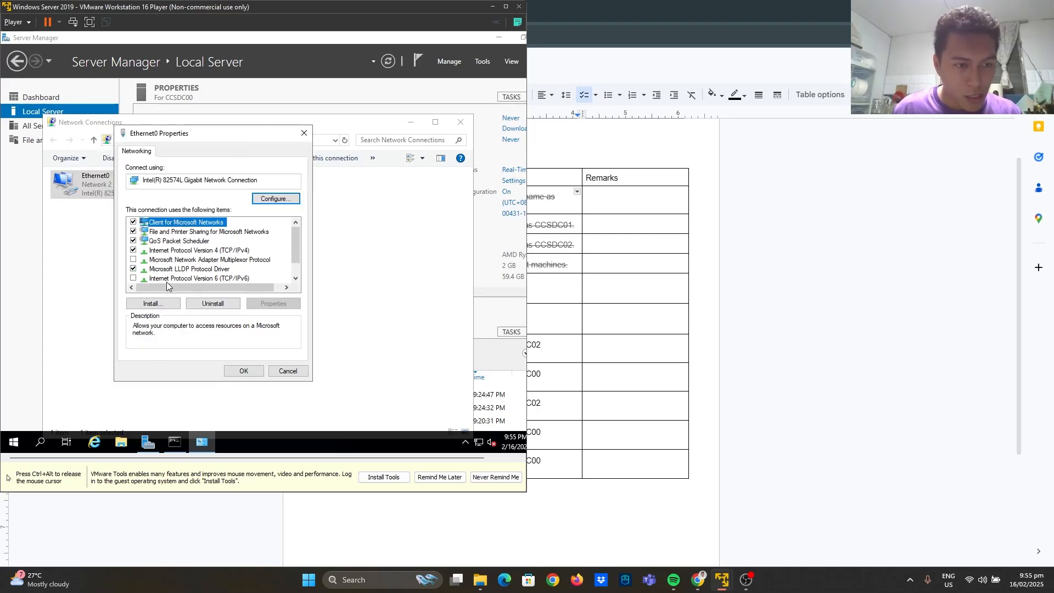
click(177, 251)
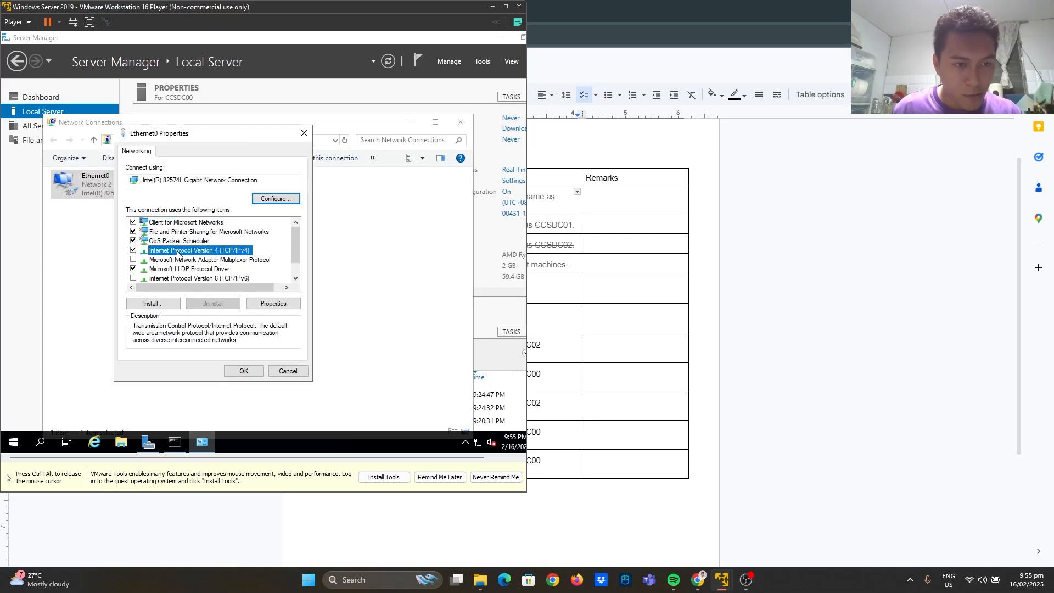
click(236, 370)
Open the Internet Protocol Version 4 (TCP/IPv4) properties of the server's Ethernet0 adapter to review its static addressing.
double_click(145, 199)
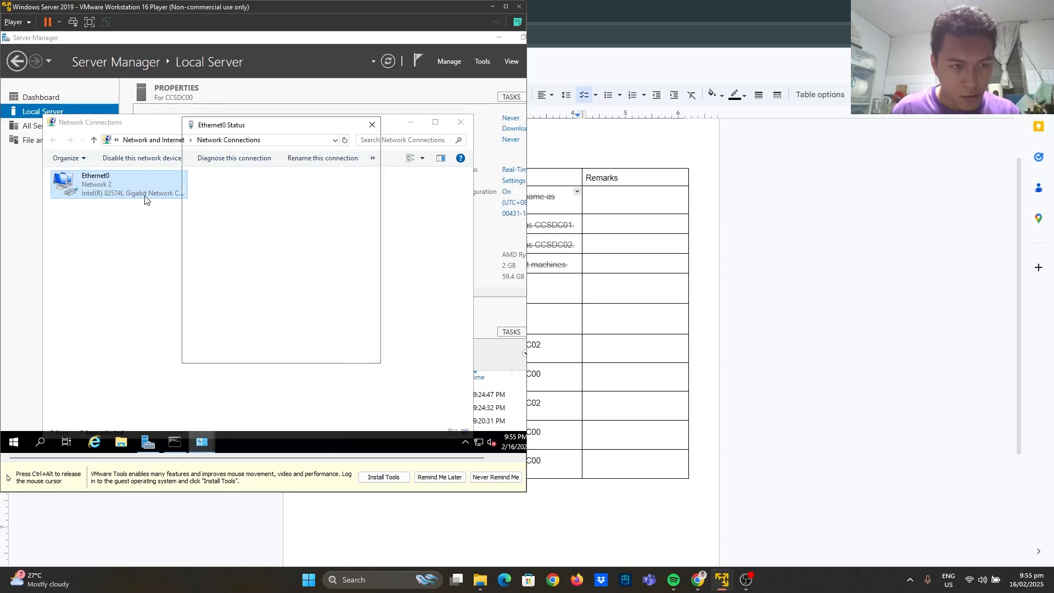
click(216, 328)
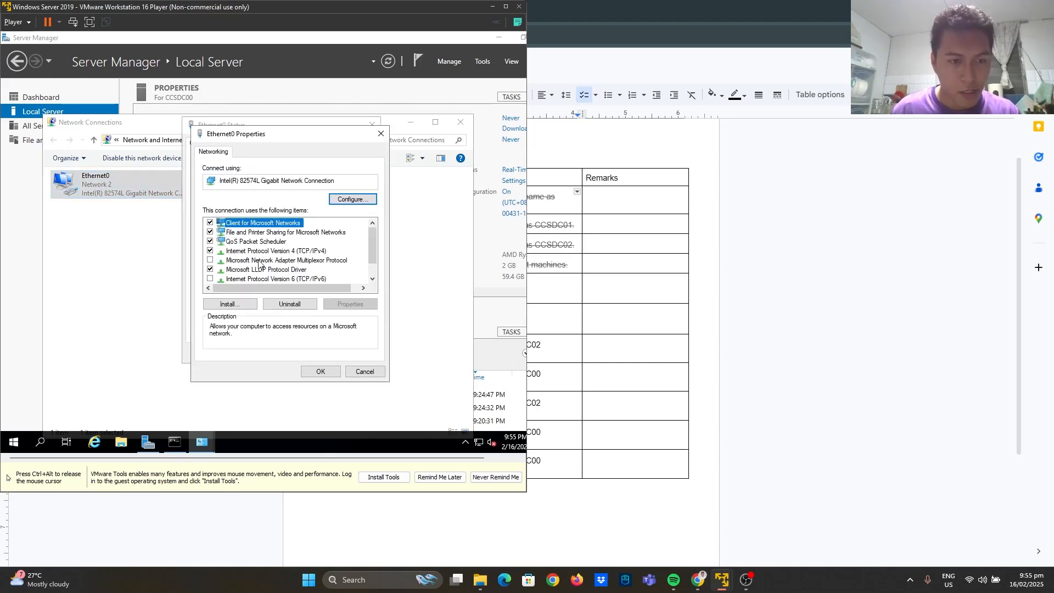
double_click(262, 251)
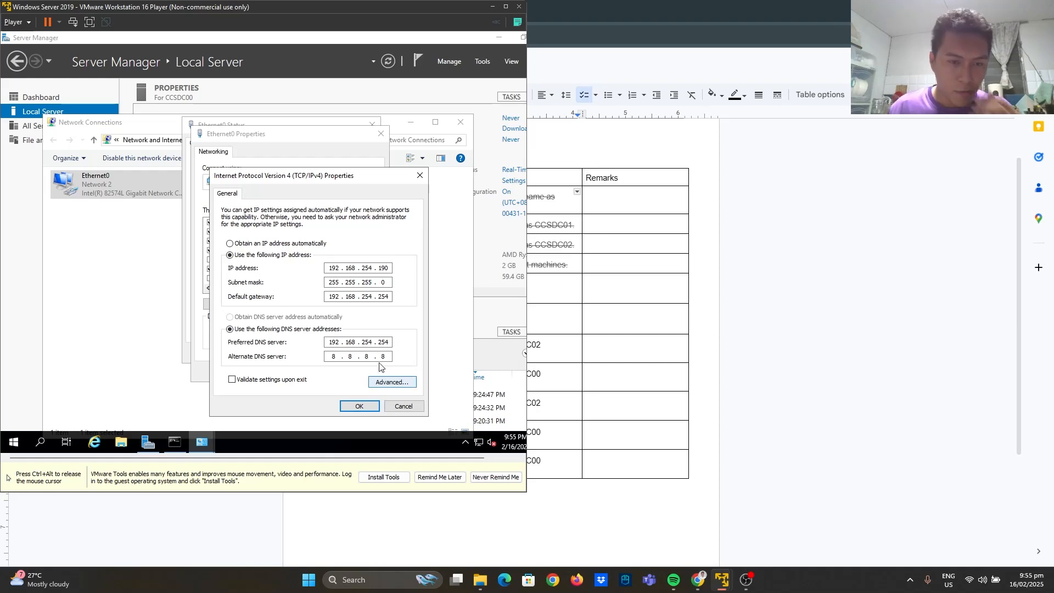
Switch to the host computer, open Command Prompt and run ipconfig /all.
key(ctrl+alt)
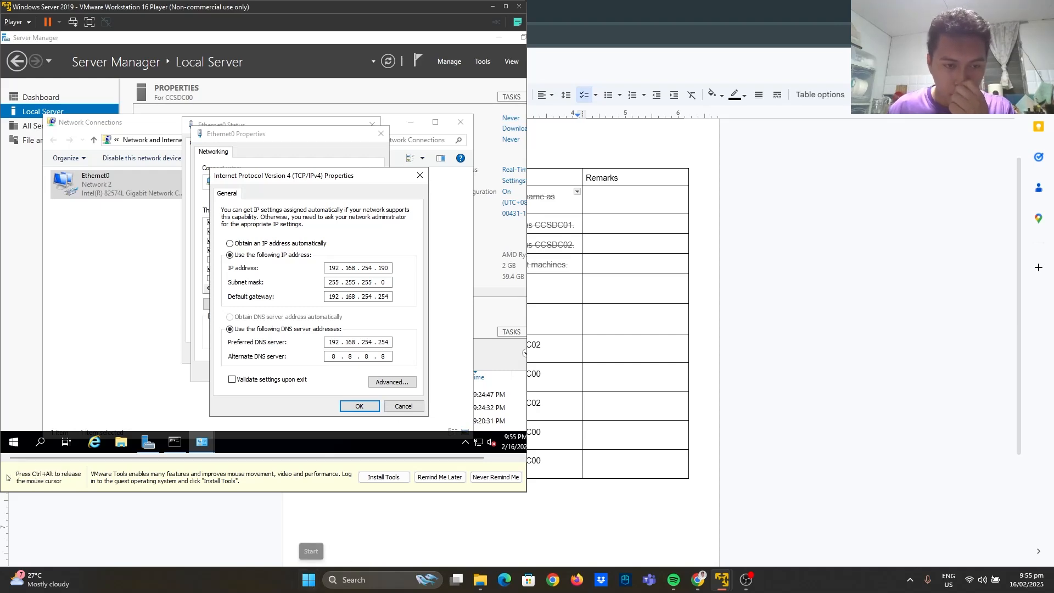
click(305, 581)
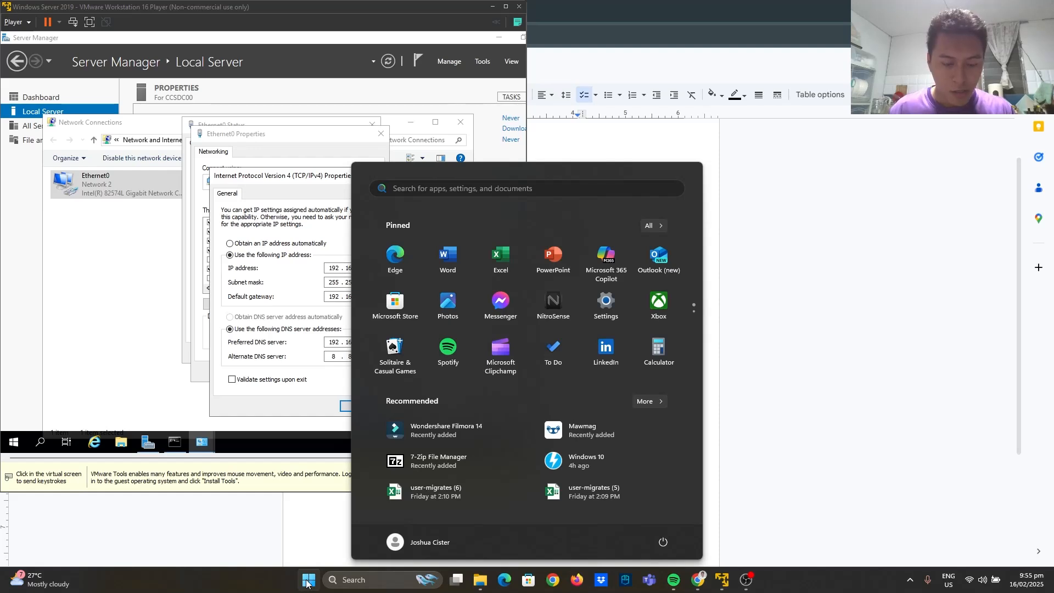
text(cmd)
key(Return)
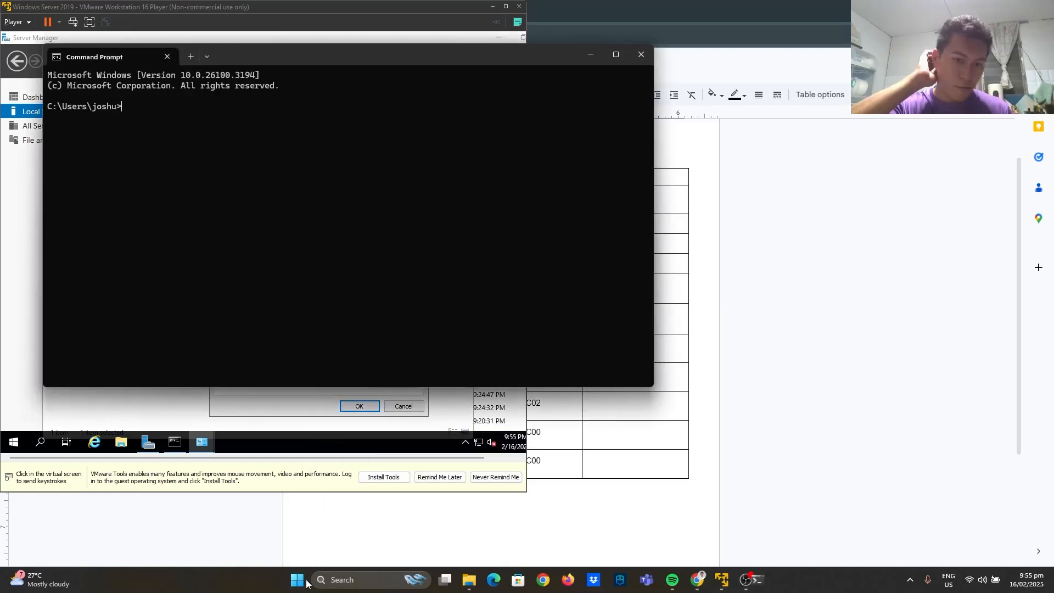
text(i)
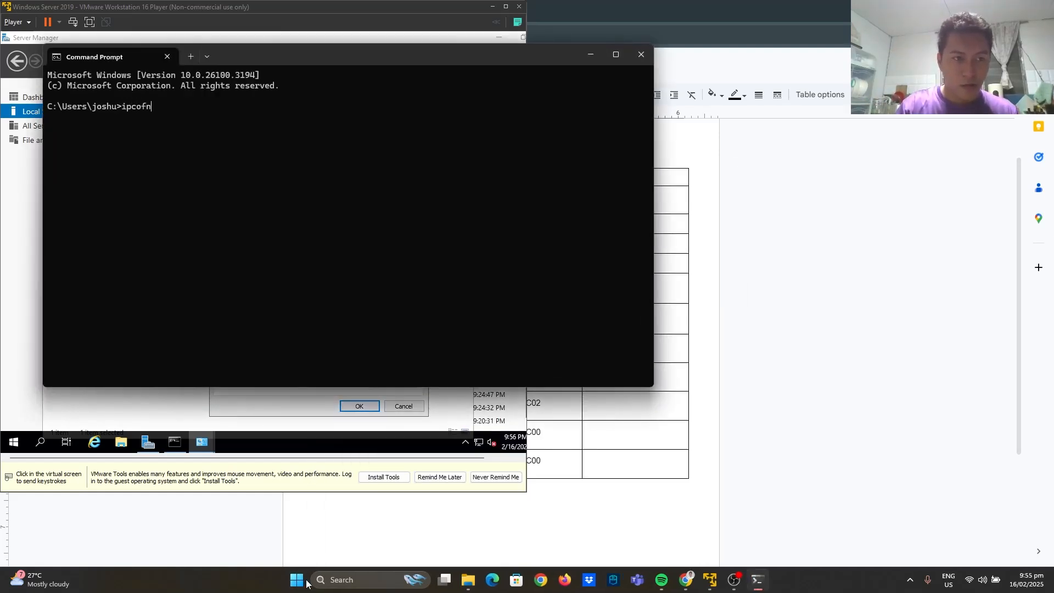
text(pconf)
key(BackSpace)
text(nfig /all)
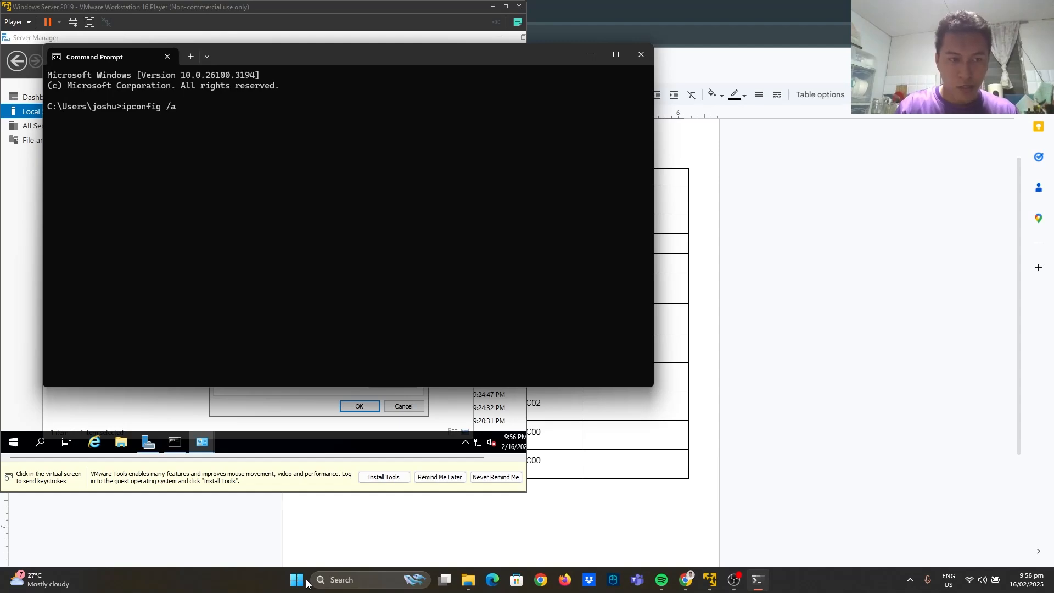
key(Return)
Examine the host Wi-Fi adapter's default gateway and DNS server beside the server's IPv4 settings, and close Command Prompt.
drag(328, 58, 782, 88)
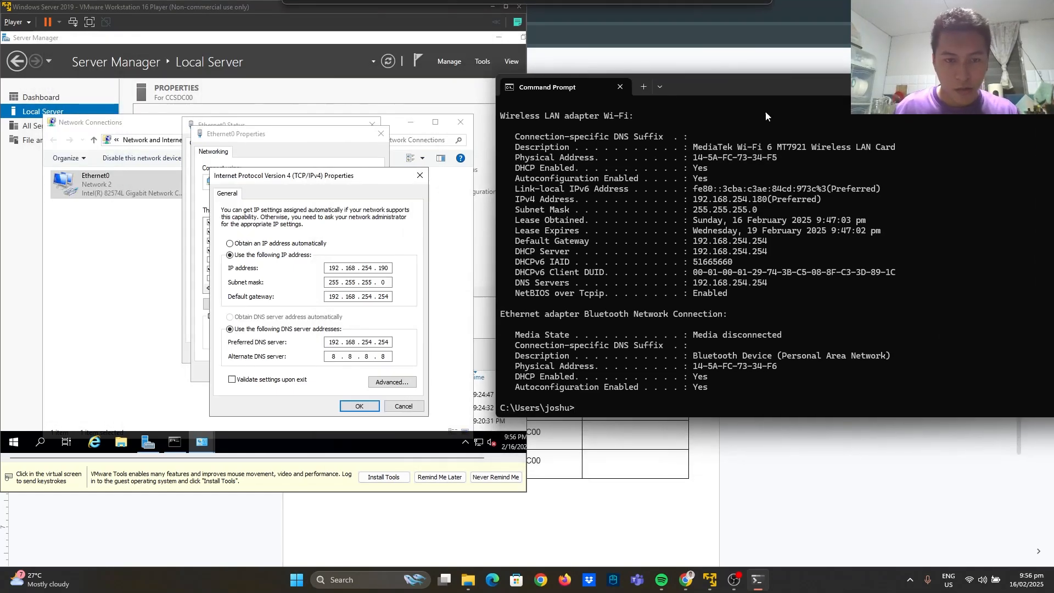
drag(772, 243, 683, 241)
click(774, 248)
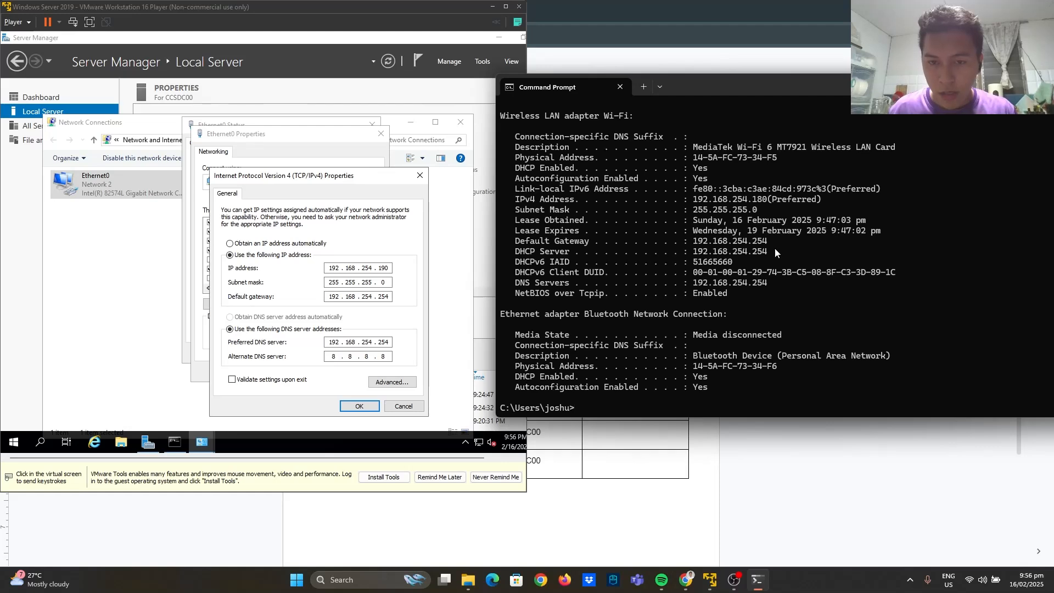
drag(761, 282, 693, 283)
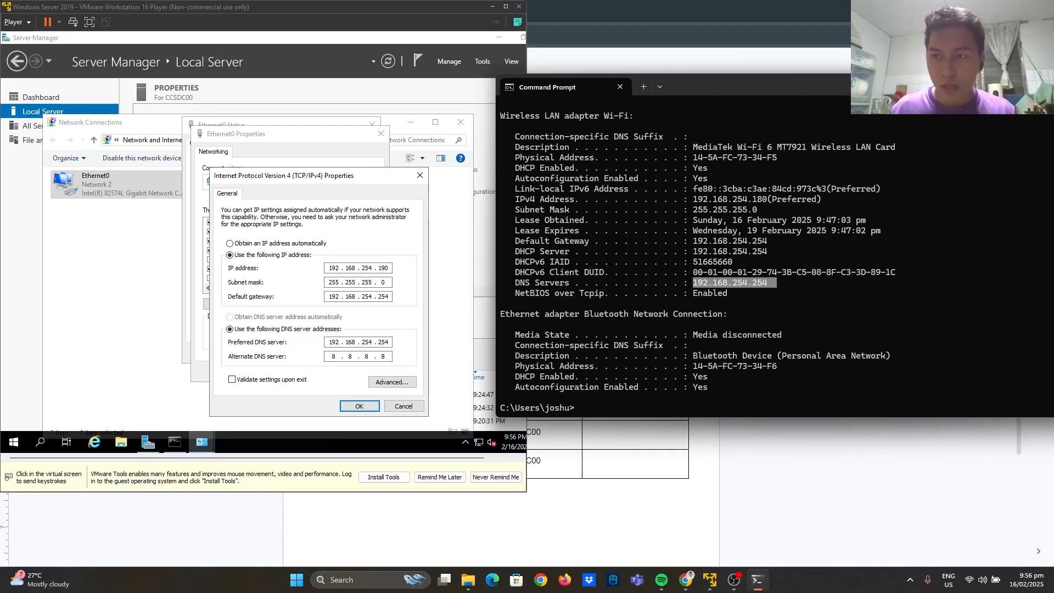
drag(738, 87, 617, 95)
click(971, 93)
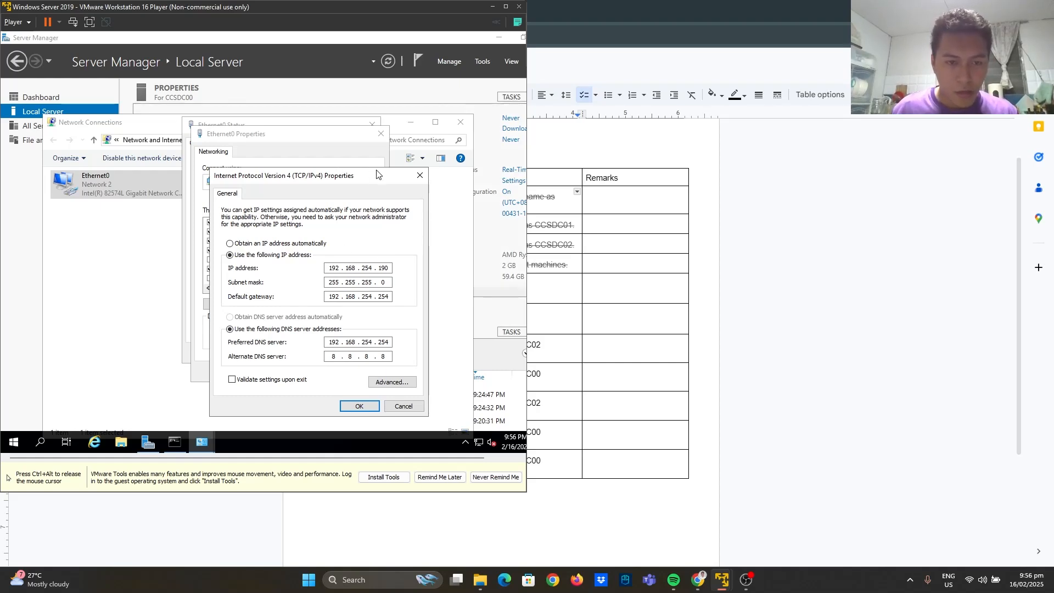
Accept the server's IPv4 settings and close the Ethernet0 properties and status dialogs.
drag(377, 175, 346, 164)
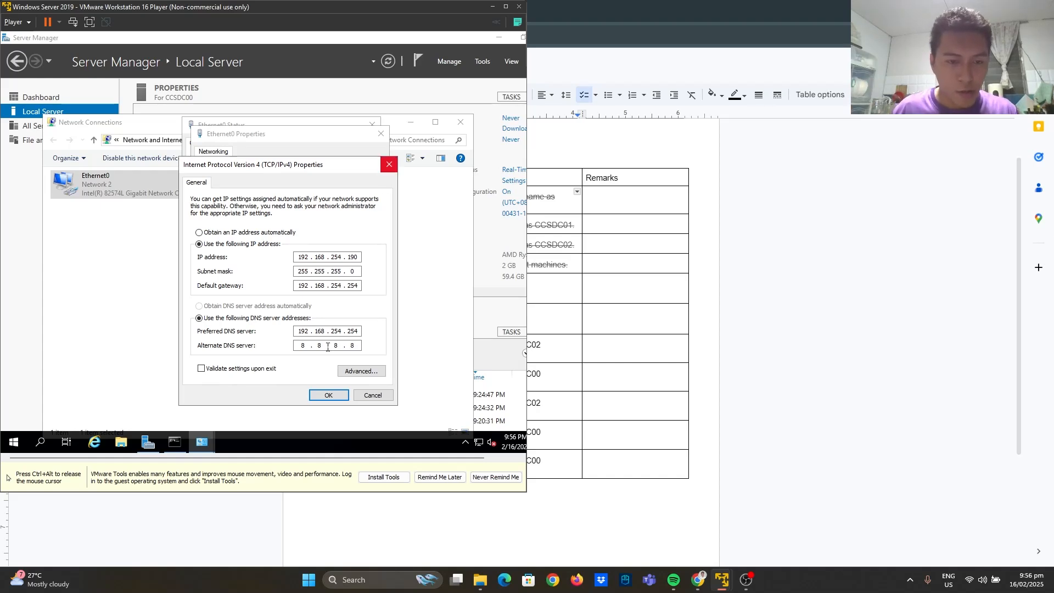
click(327, 396)
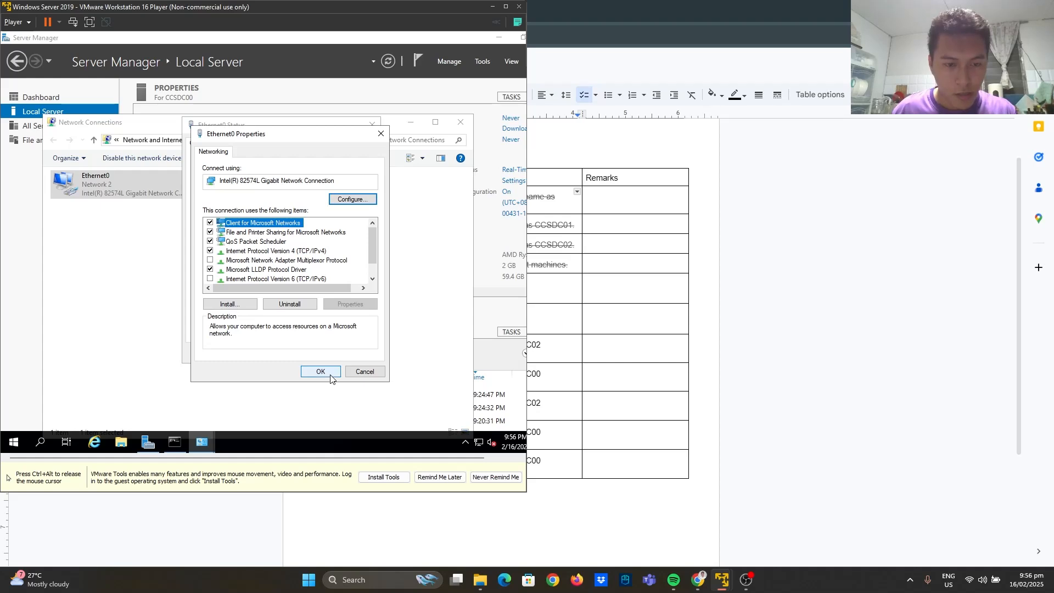
click(330, 377)
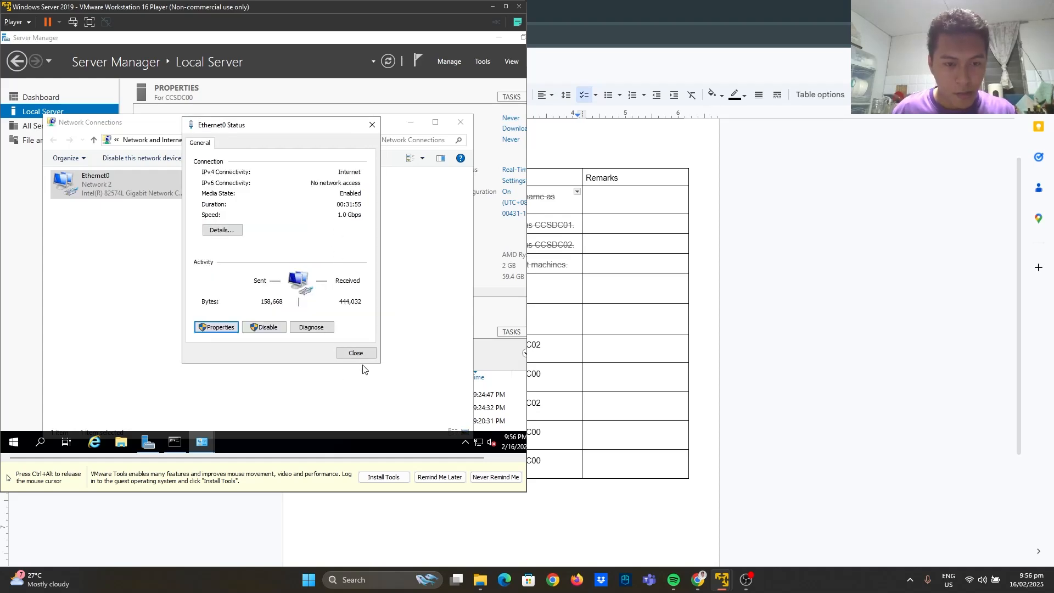
click(361, 358)
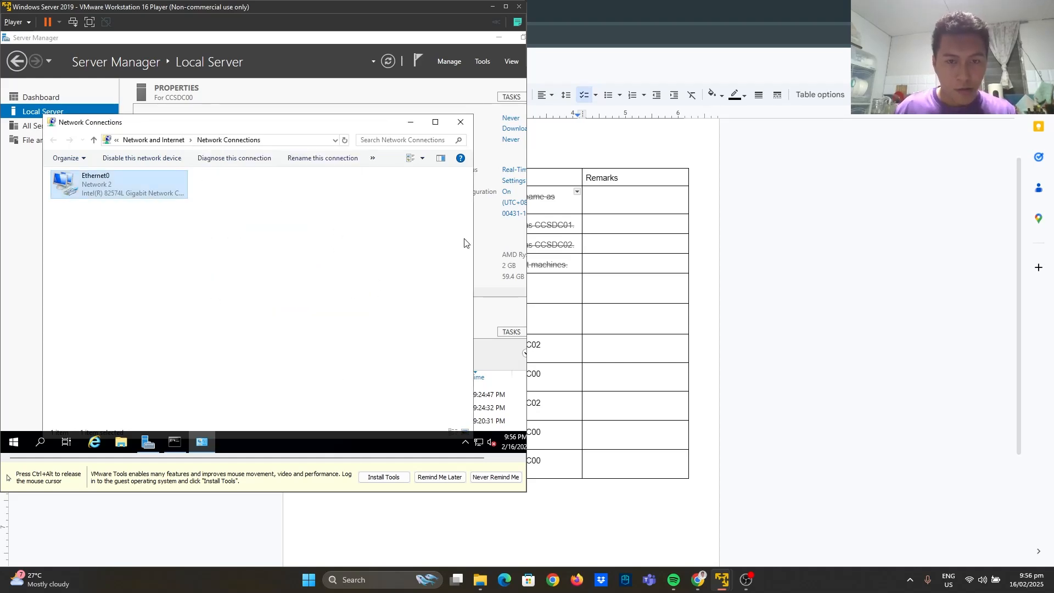
Leave the Windows Server 2019 machine and switch to the Windows 10 virtual machine.
key(ctrl+alt)
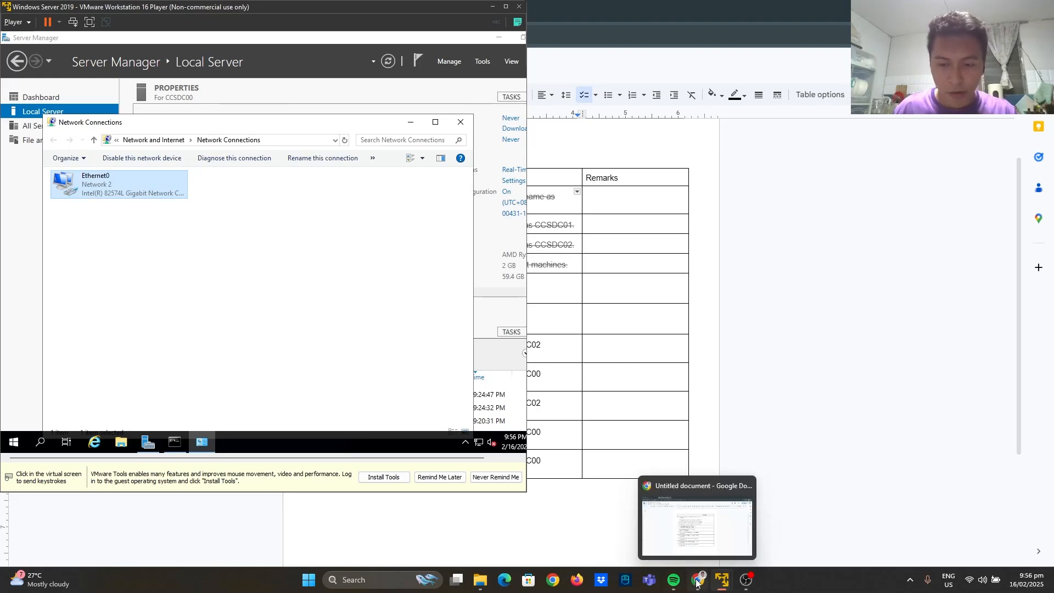
mouse_move(747, 579)
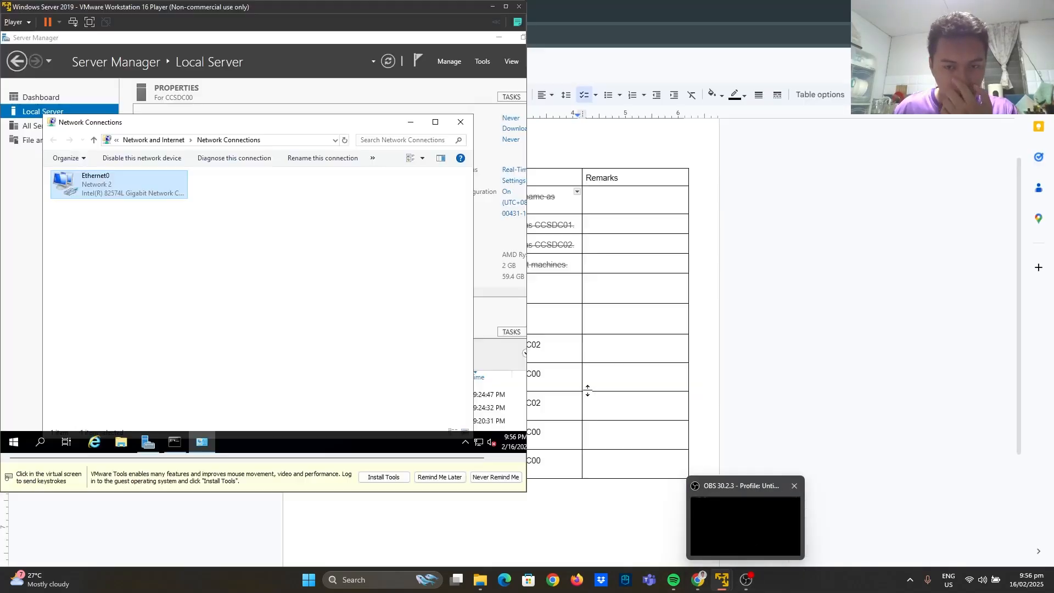
click(419, 325)
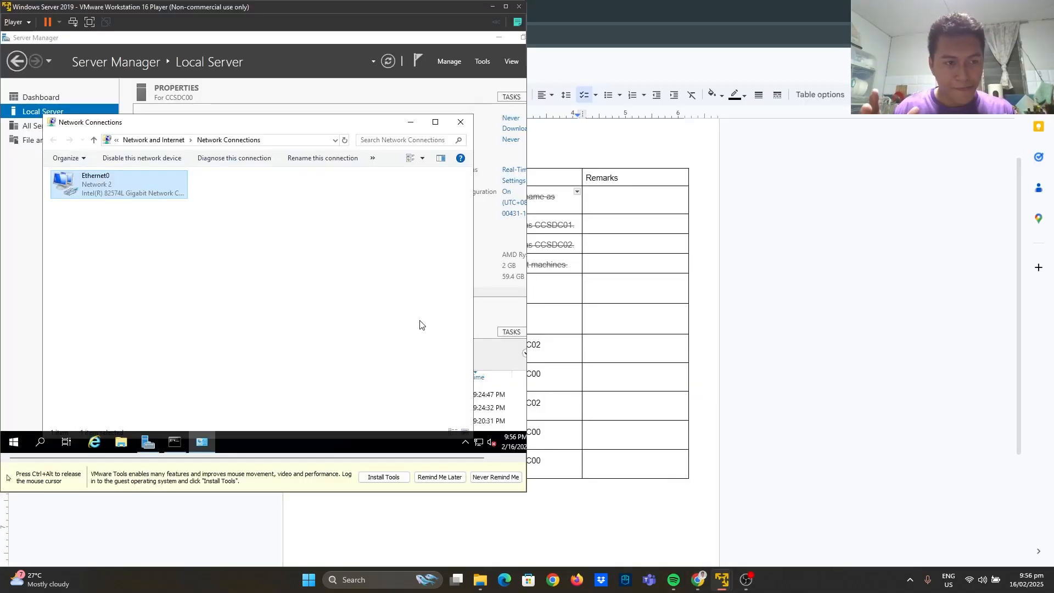
key(ctrl+alt)
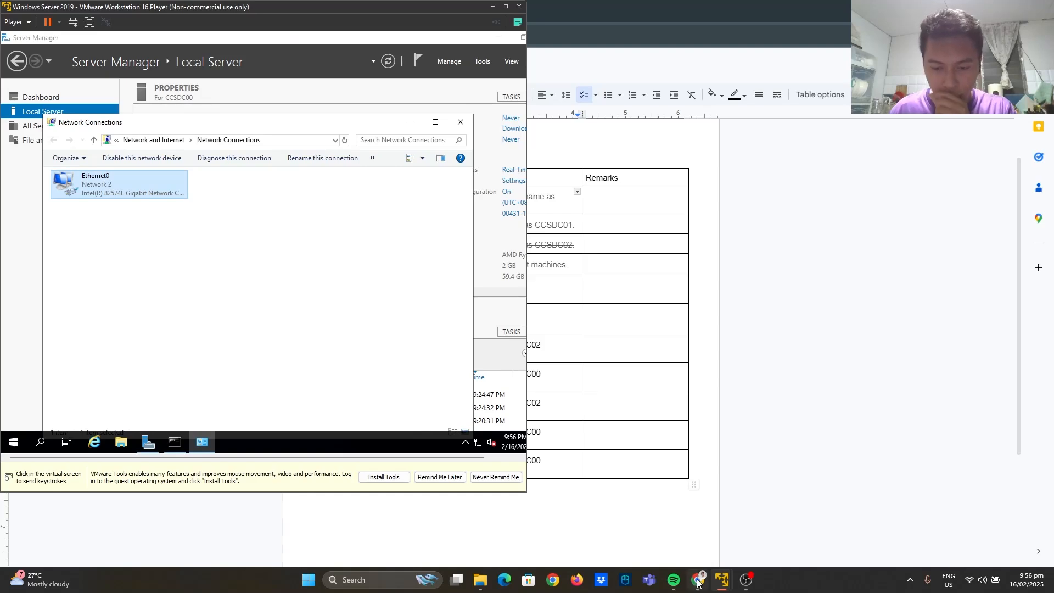
mouse_move(720, 581)
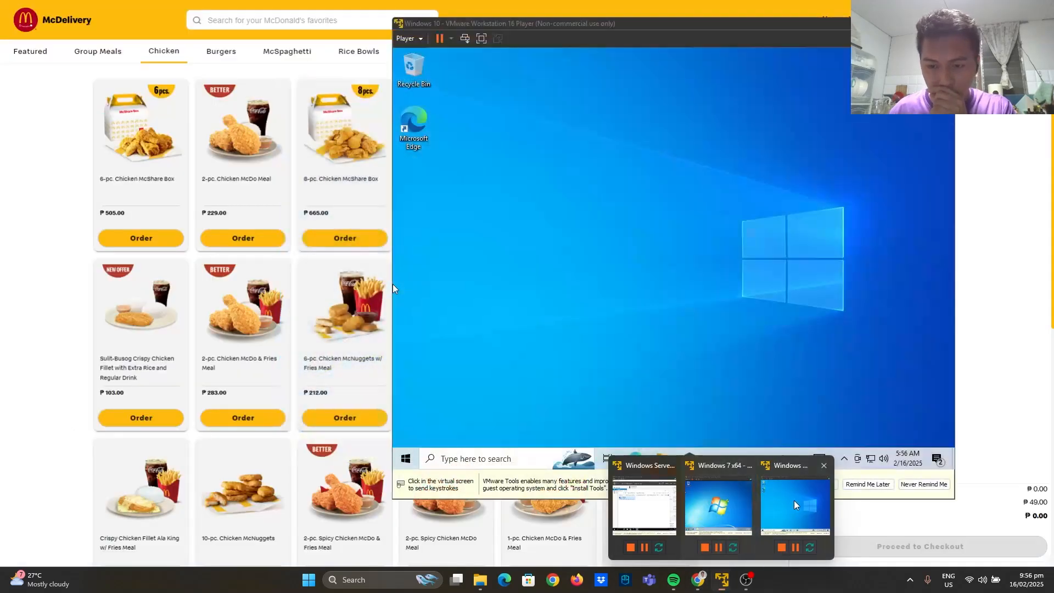
click(799, 513)
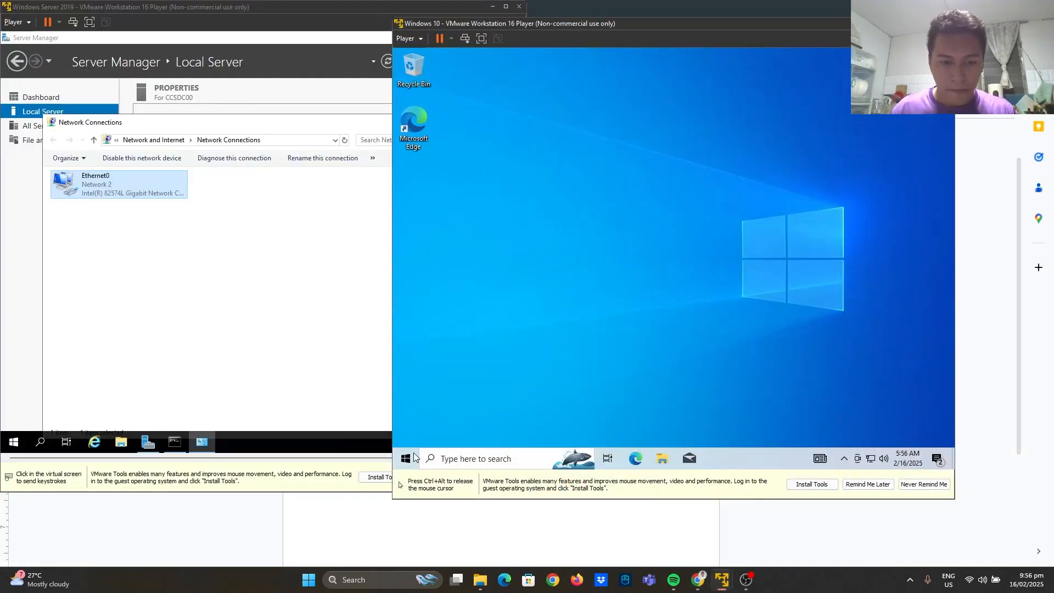
Open Control Panel on the Windows 10 machine and go to the Network and Sharing Center.
click(455, 458)
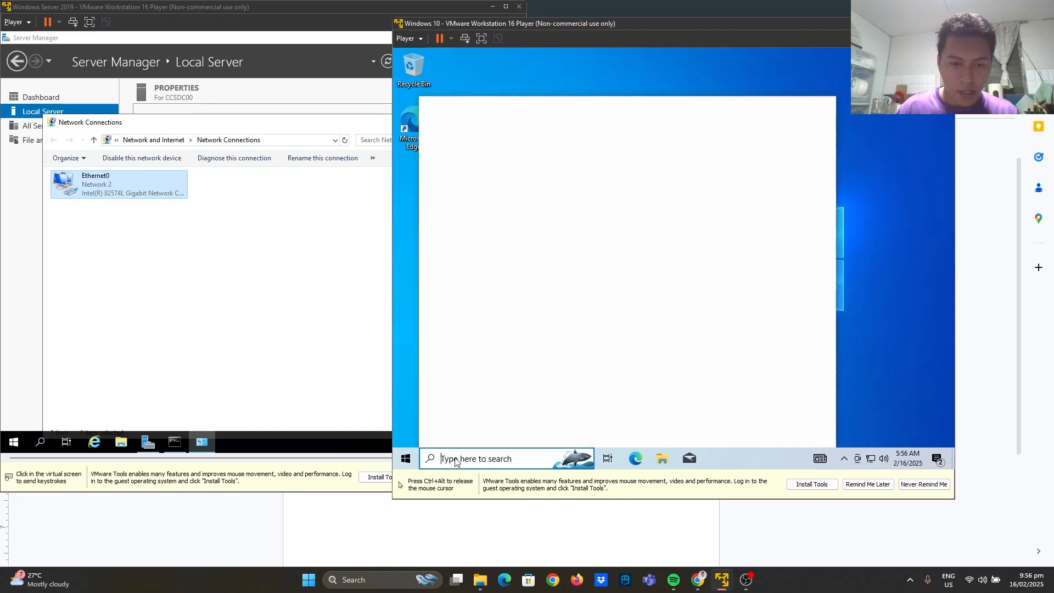
text(contr)
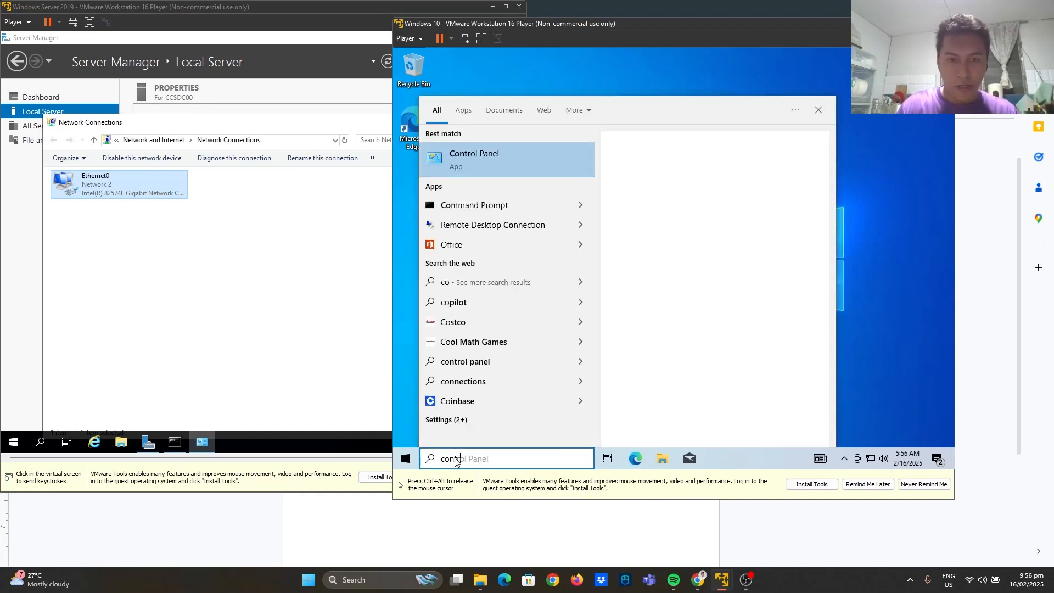
key(Return)
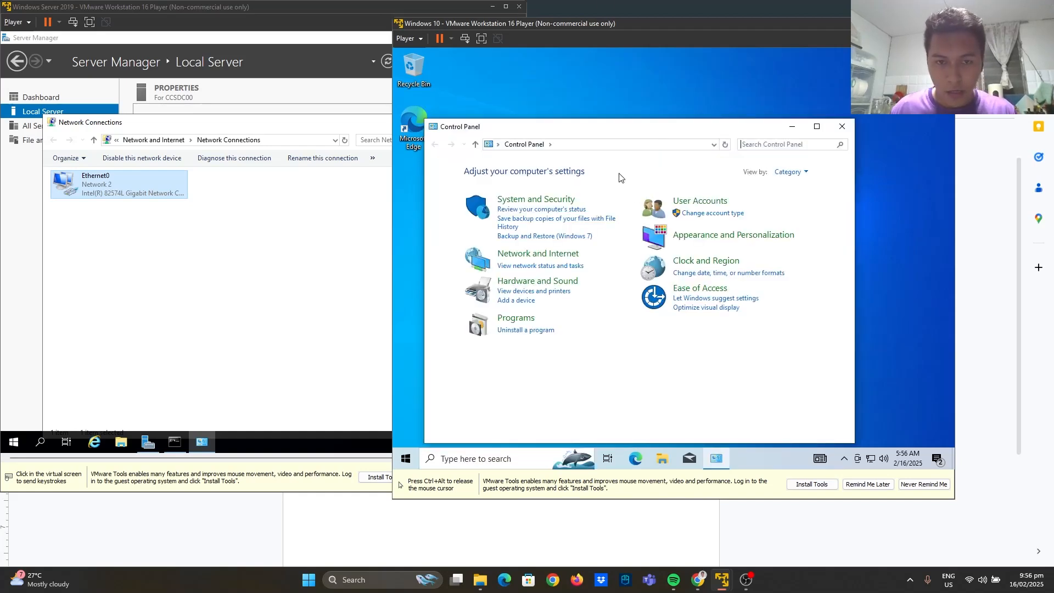
click(532, 254)
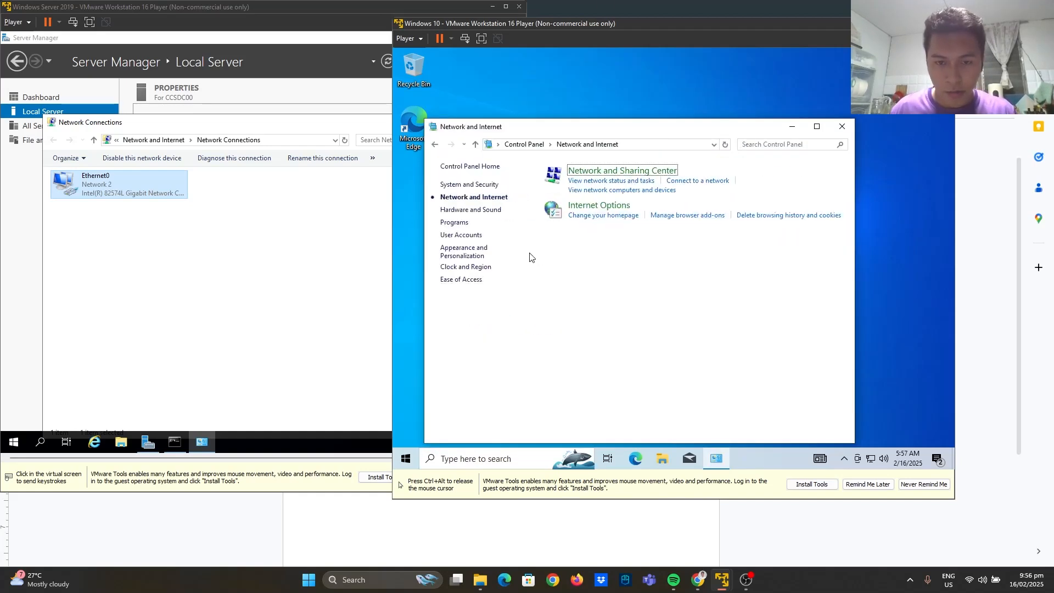
click(590, 185)
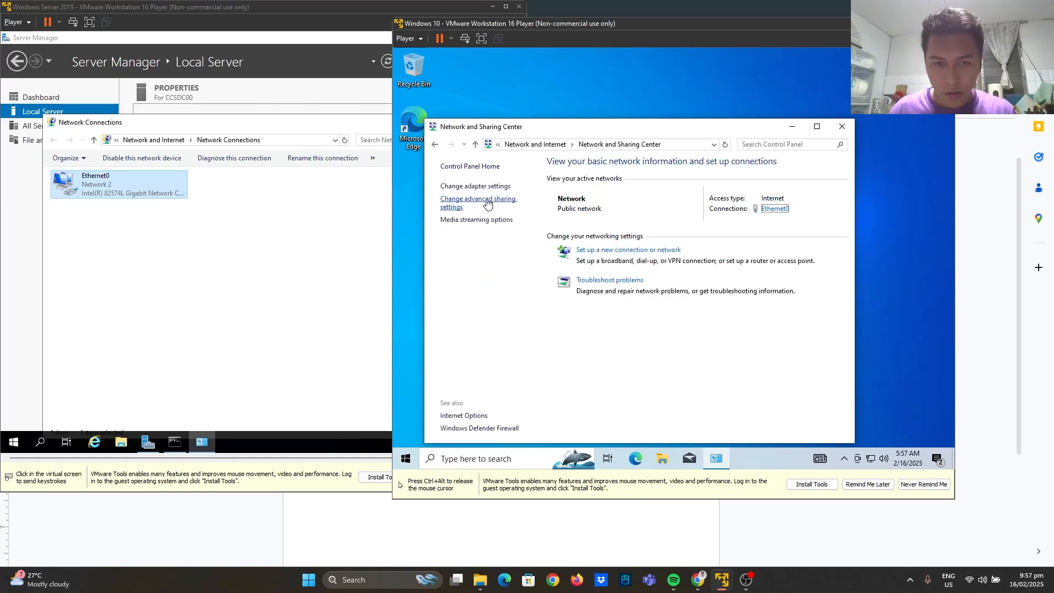
Open the TCP/IPv4 properties of the Windows 10 machine's Ethernet0 adapter and choose to use a manually specified IP address.
click(486, 202)
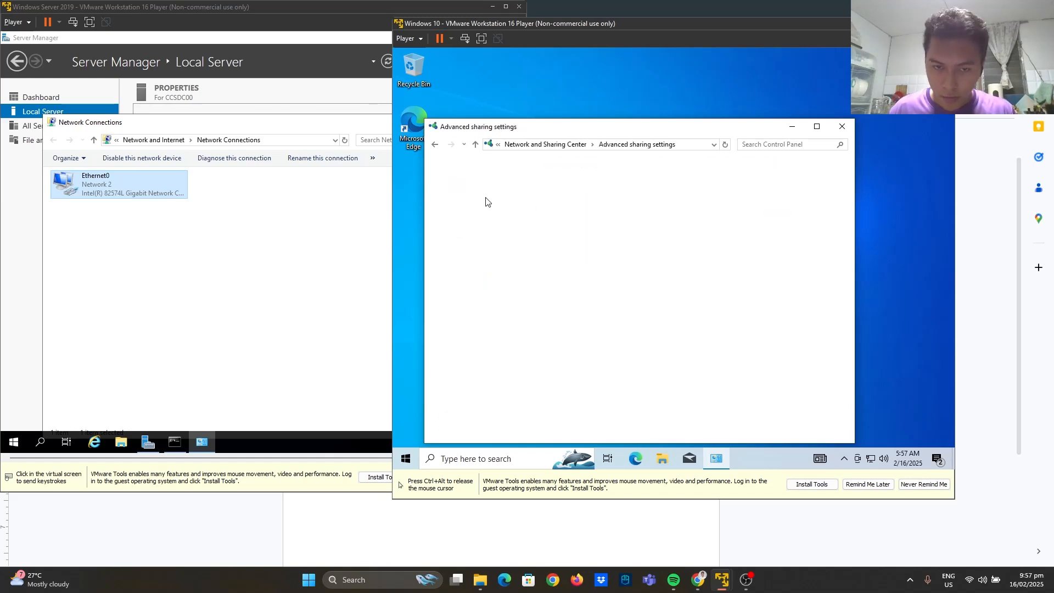
click(436, 145)
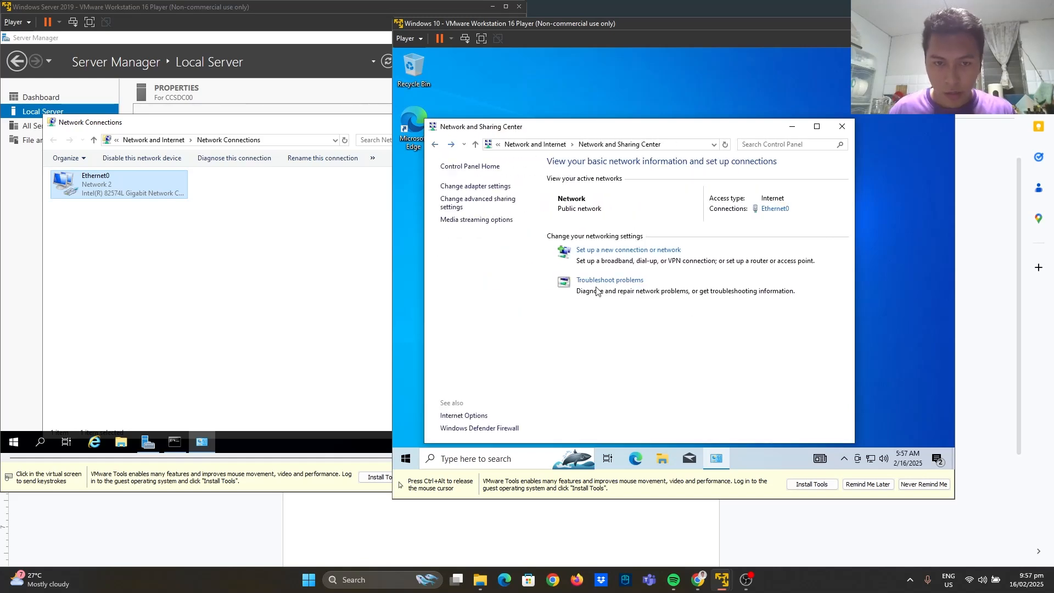
click(489, 187)
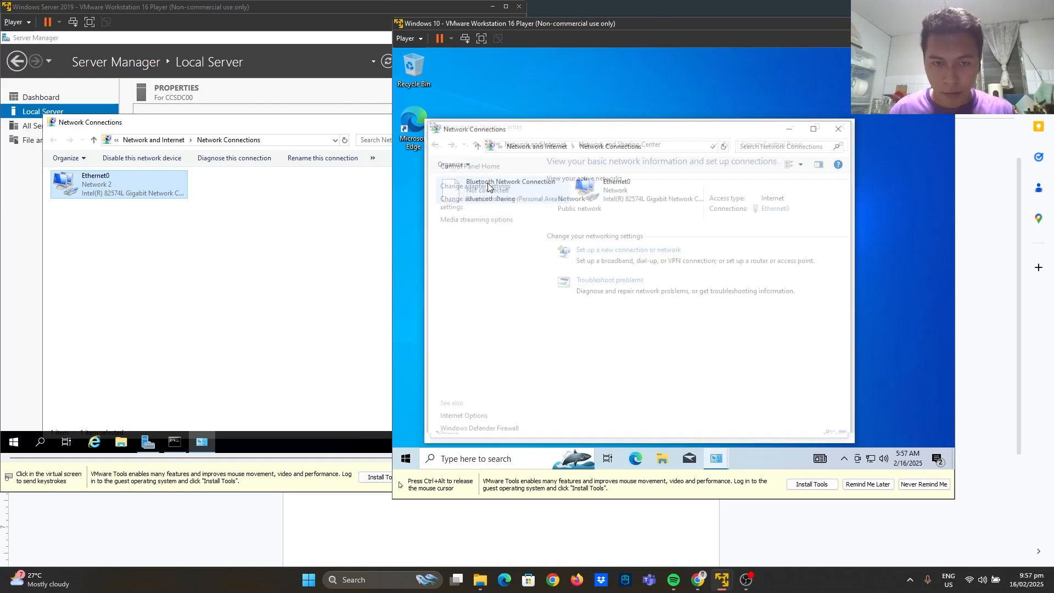
click(633, 186)
right_click(640, 190)
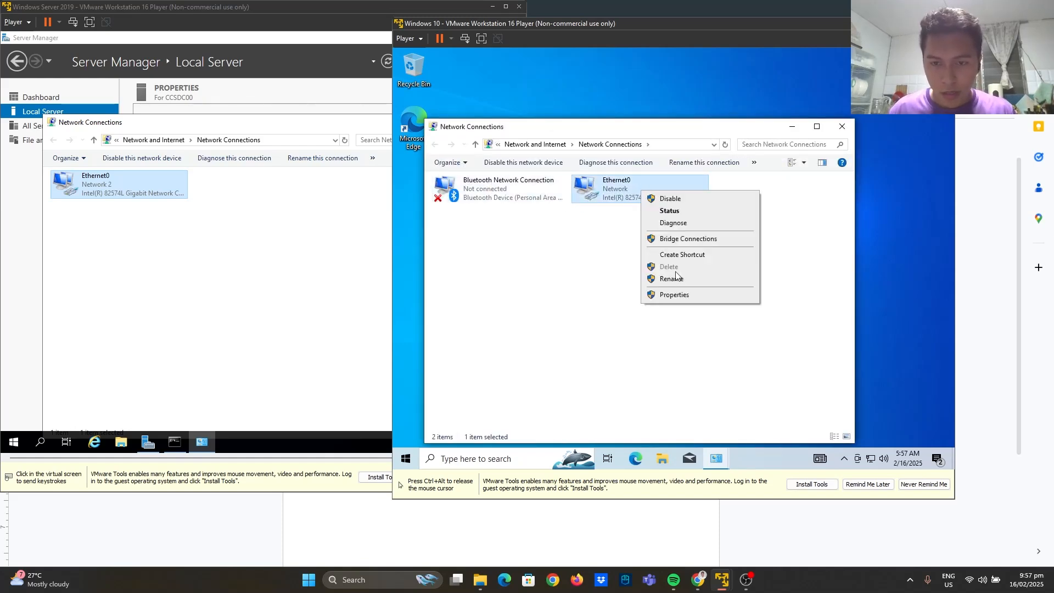
click(680, 294)
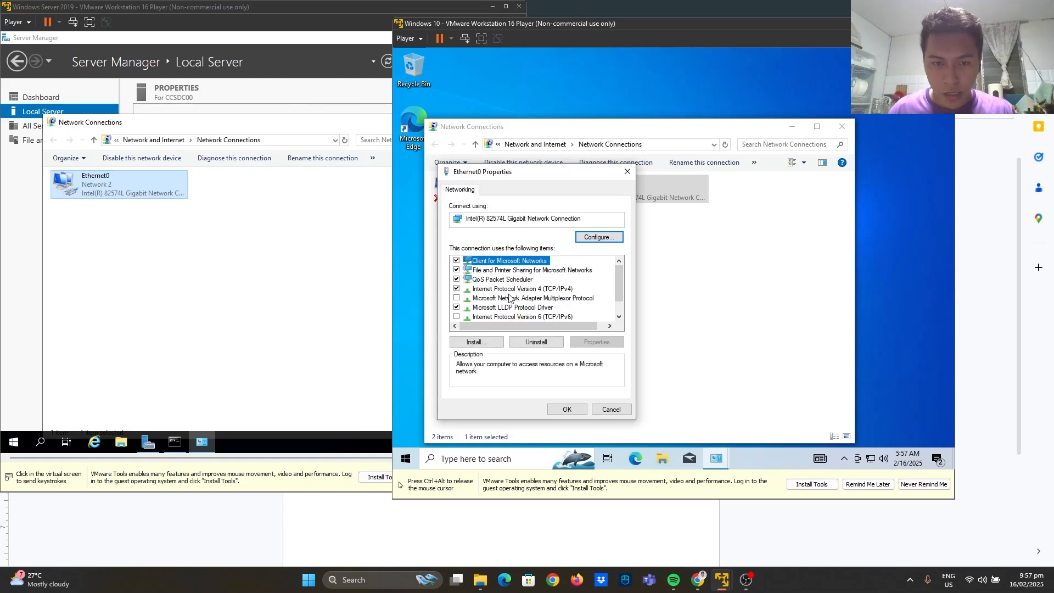
double_click(509, 291)
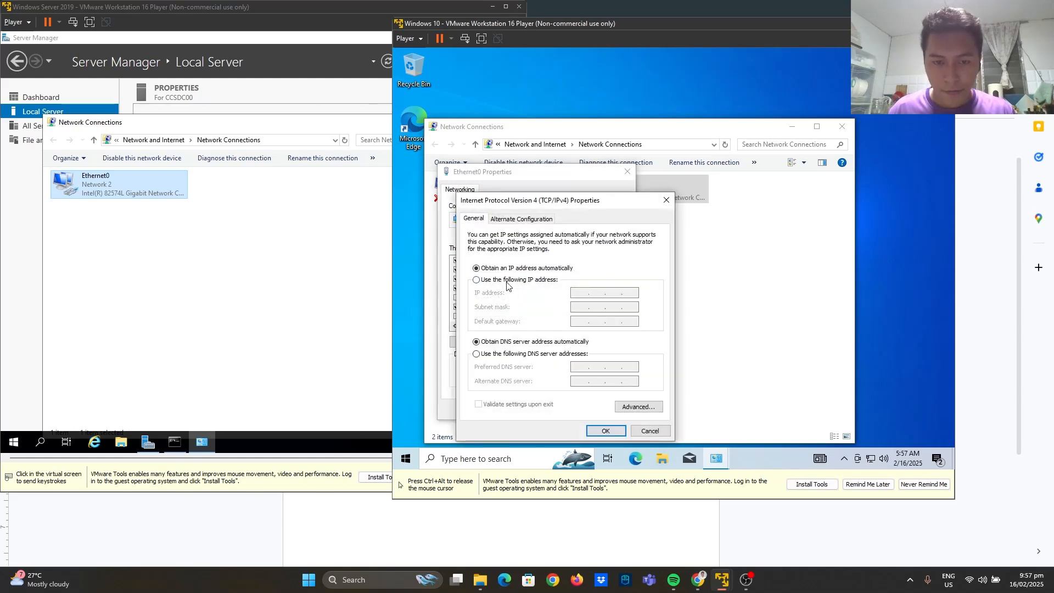
click(507, 281)
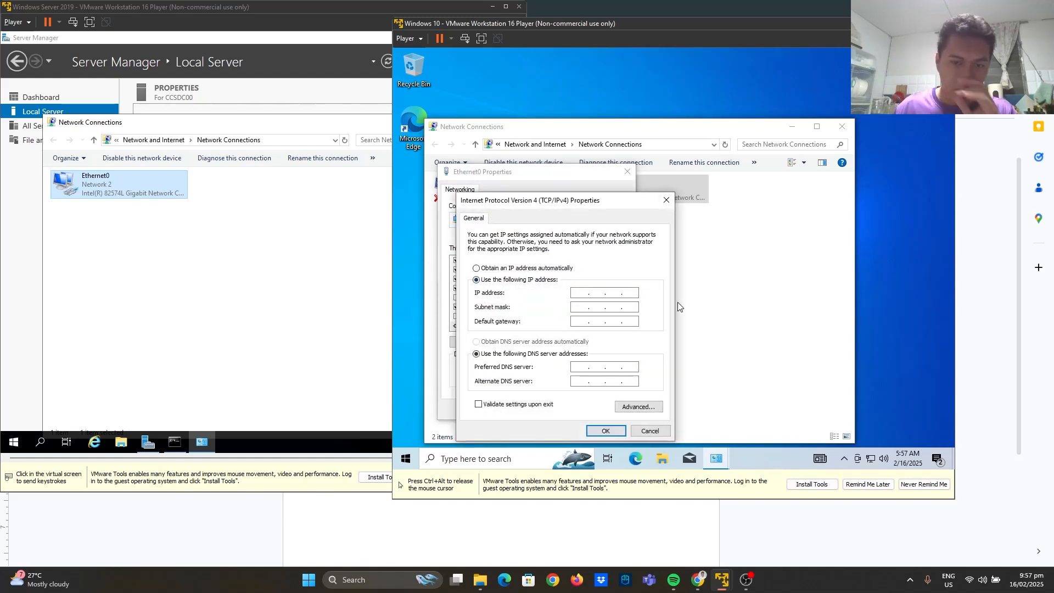
Check the static IP address requirement in the Google Docs checklist and return to the Windows 10 virtual machine.
key(alt+Tab)
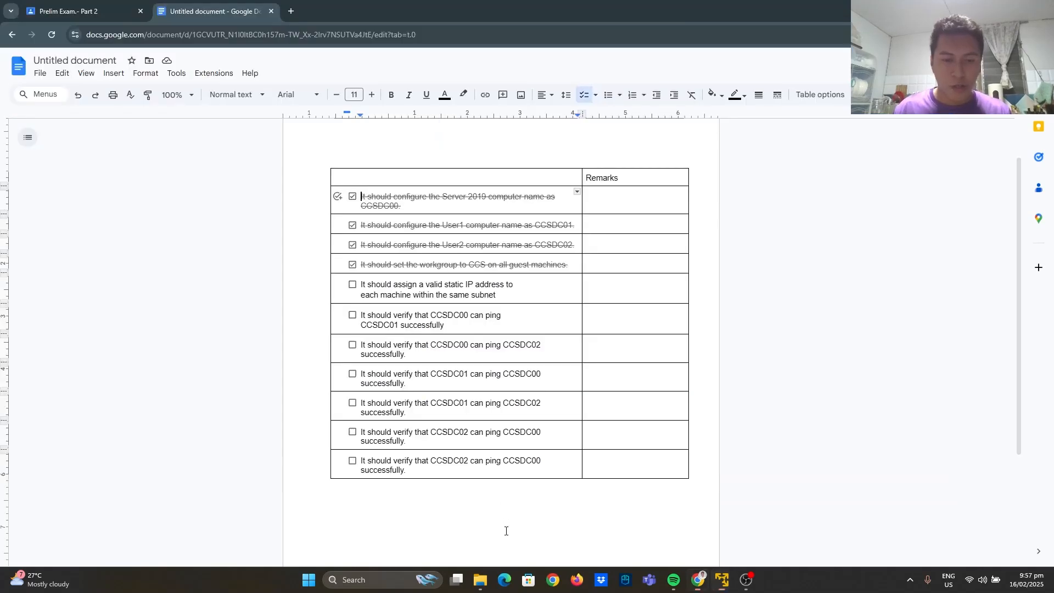
key(alt+Tab)
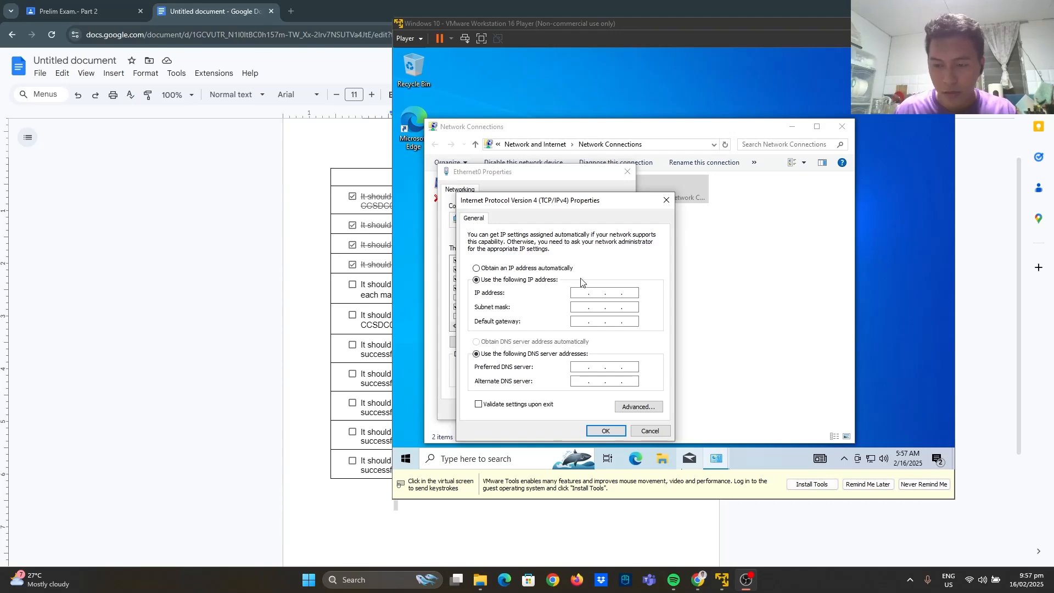
click(532, 294)
key(alt+Tab)
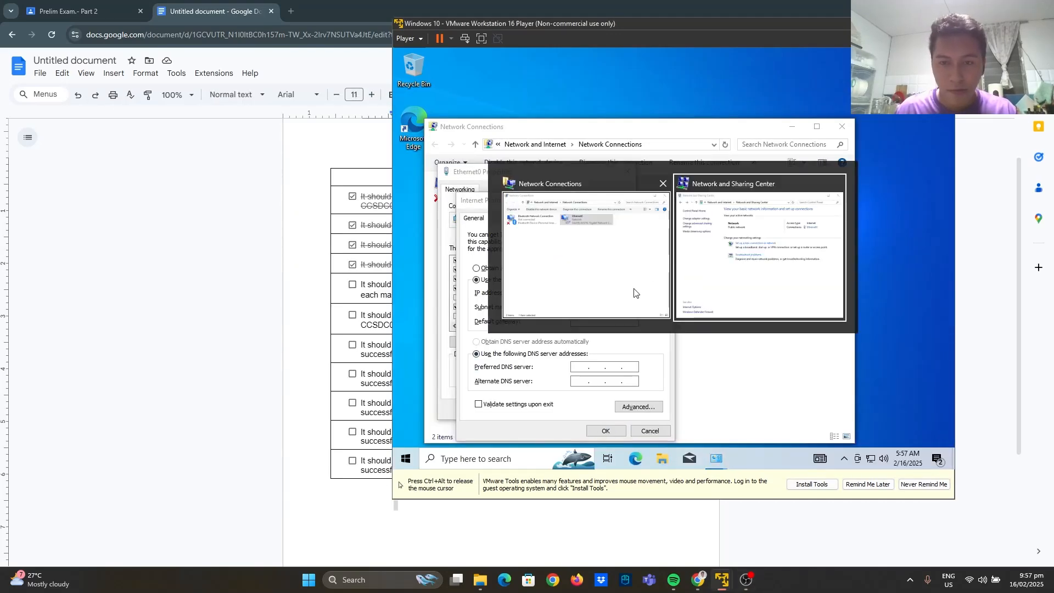
click(621, 277)
key(alt+Tab)
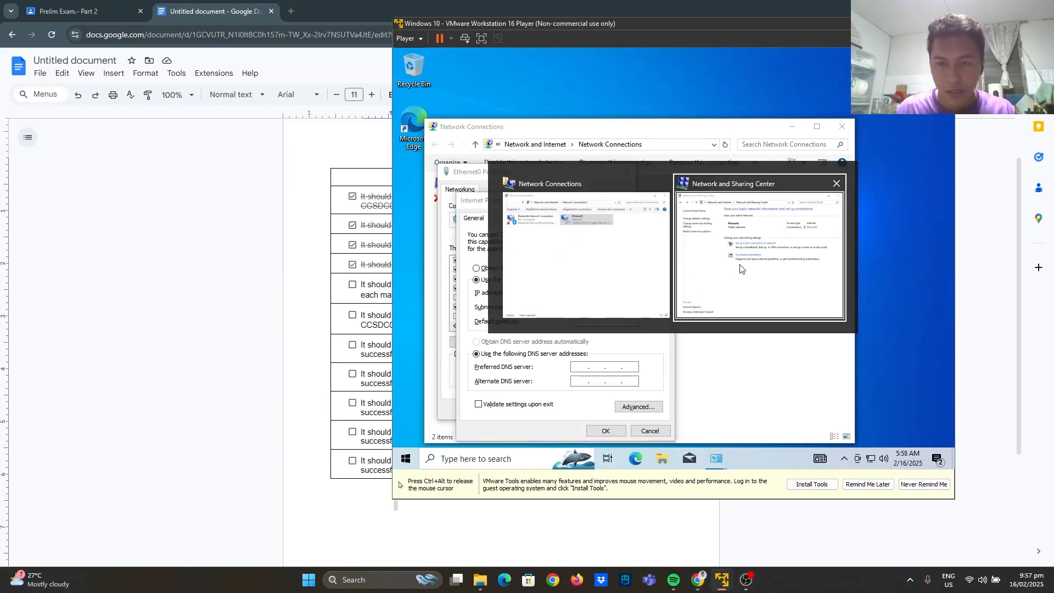
key(ctrl+alt)
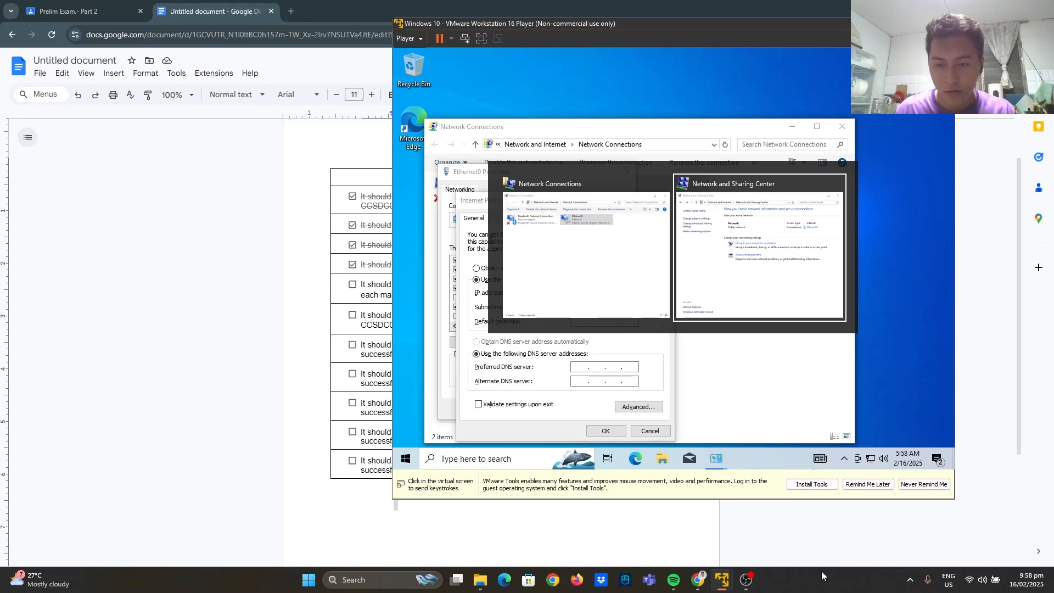
click(746, 580)
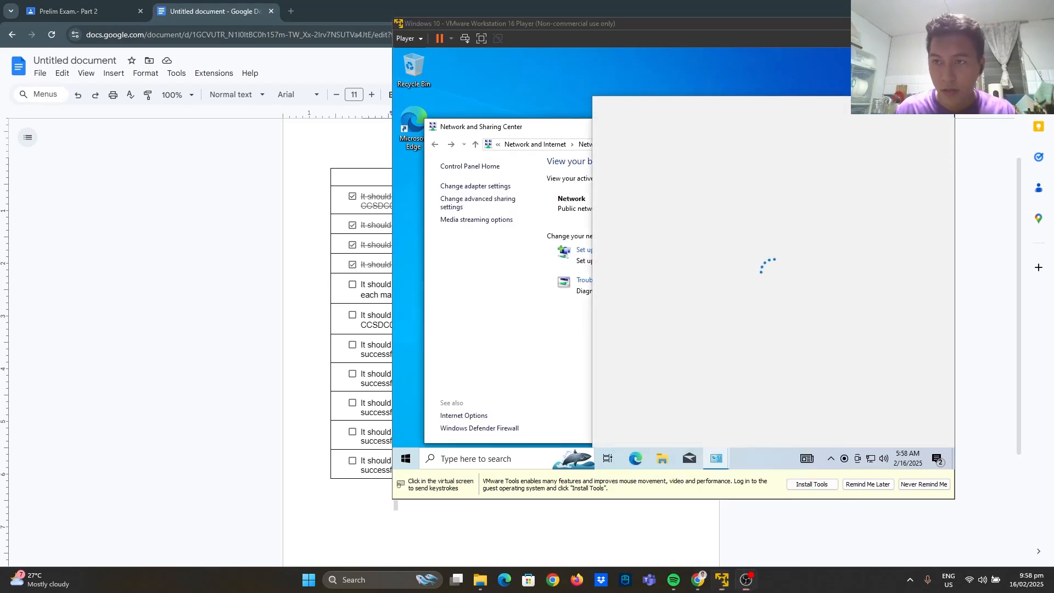
click(666, 54)
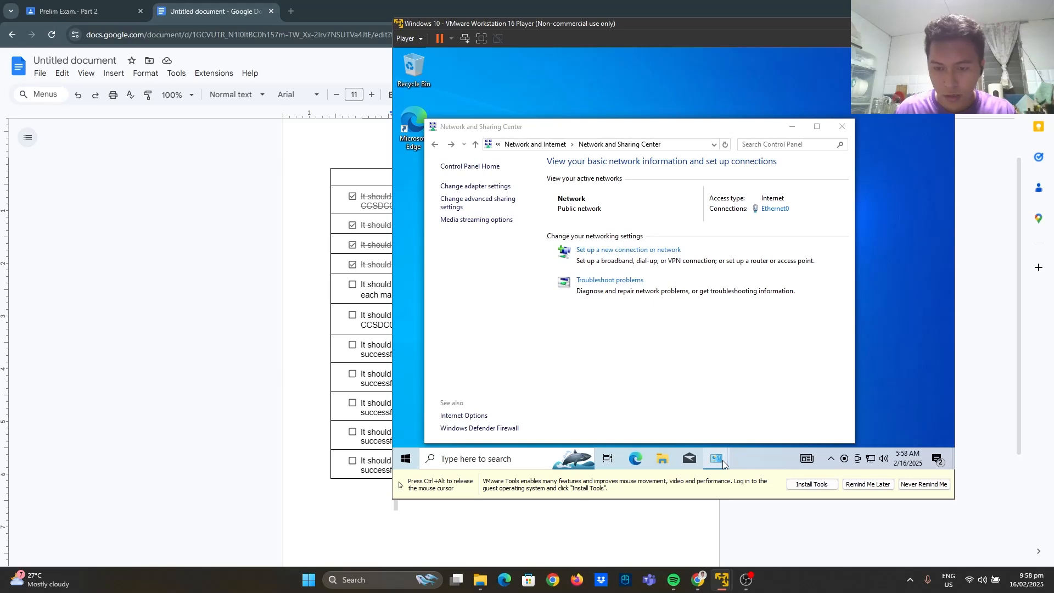
mouse_move(724, 464)
click(749, 415)
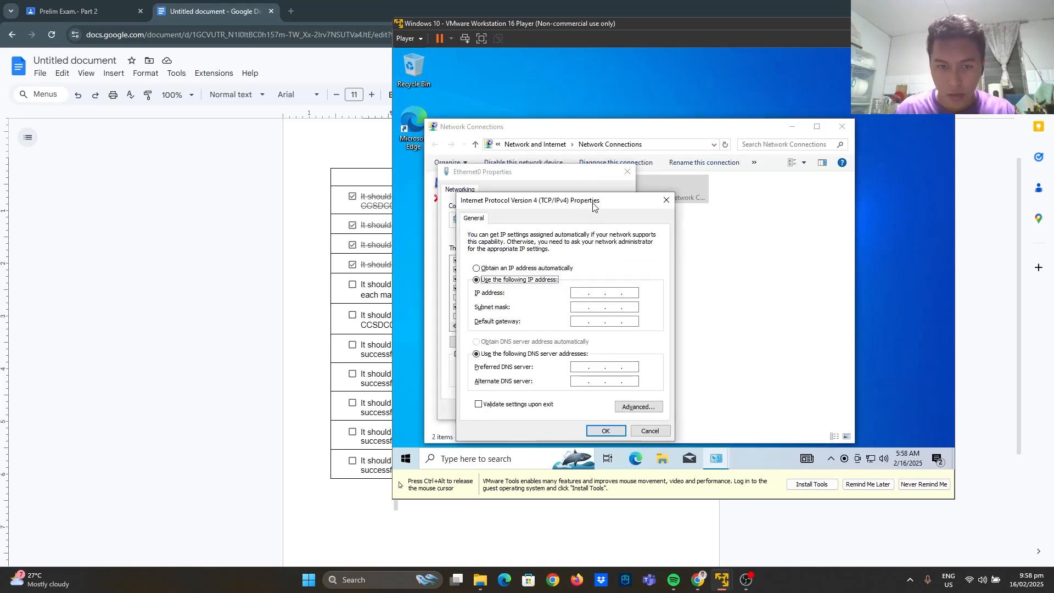
Set the Windows 10 machine's IP address to 192.168.254.191 with subnet mask 255.255.255.0.
drag(593, 206, 667, 170)
click(651, 260)
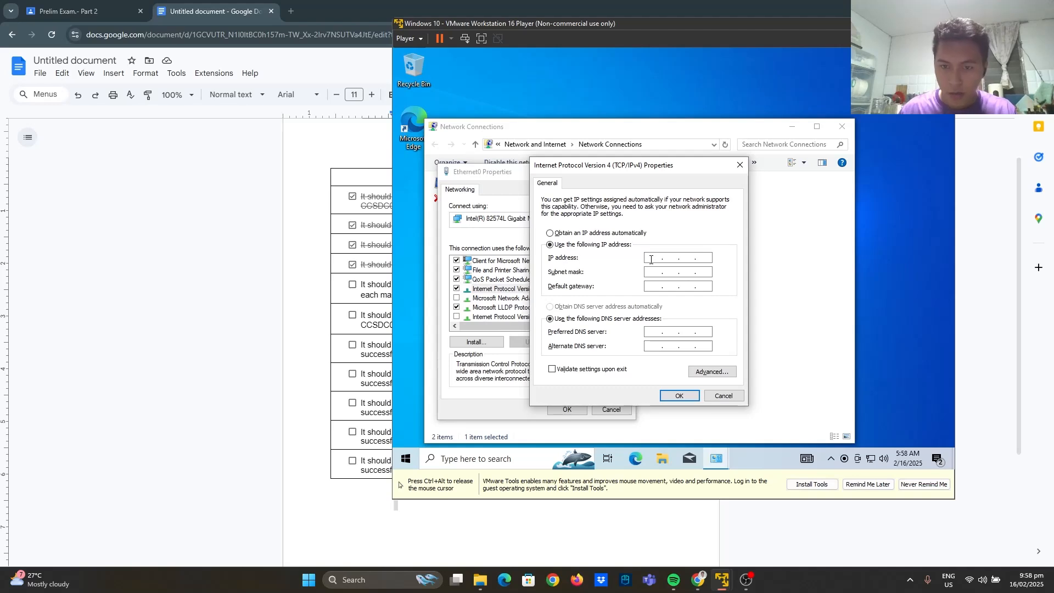
text(19)
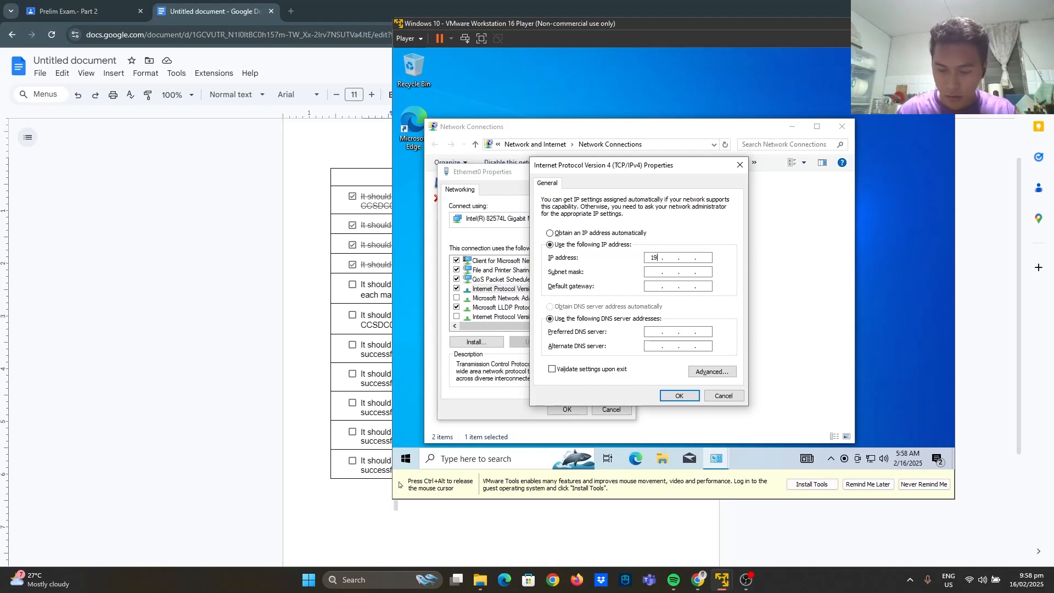
text(2 . 168 . )
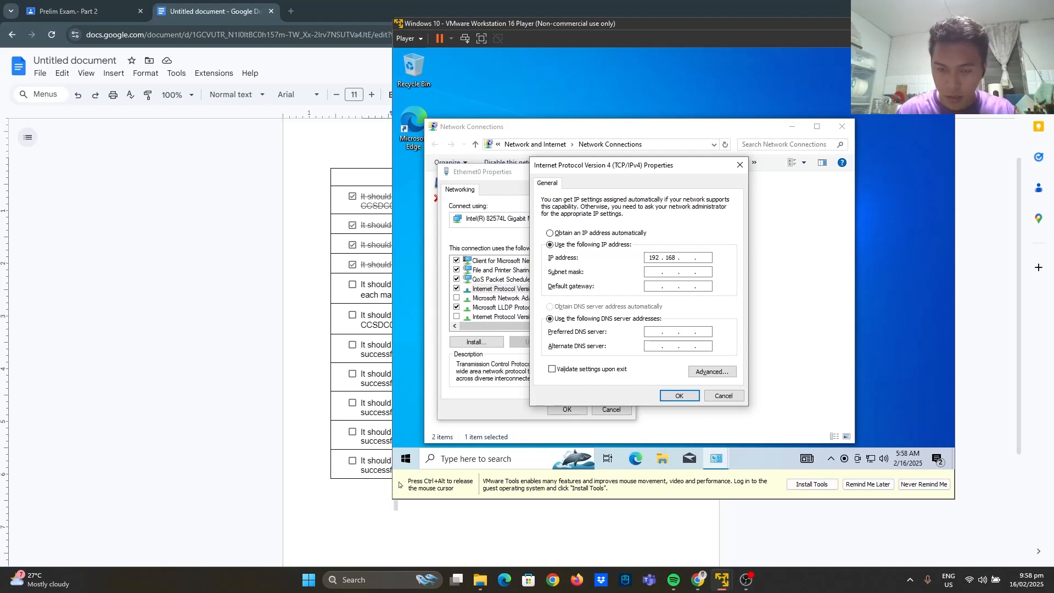
text(254)
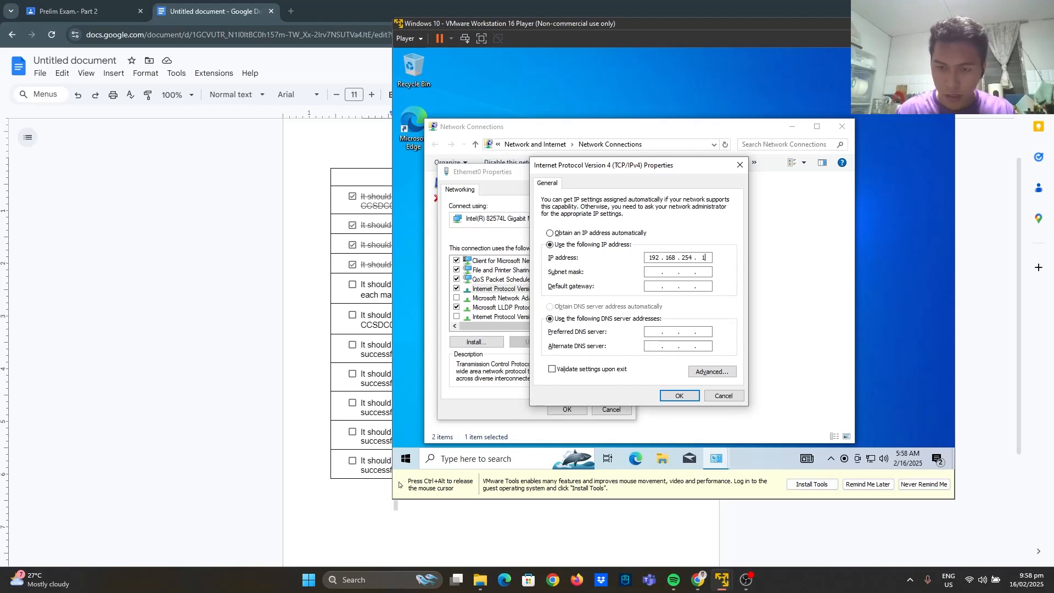
text(191)
click(656, 272)
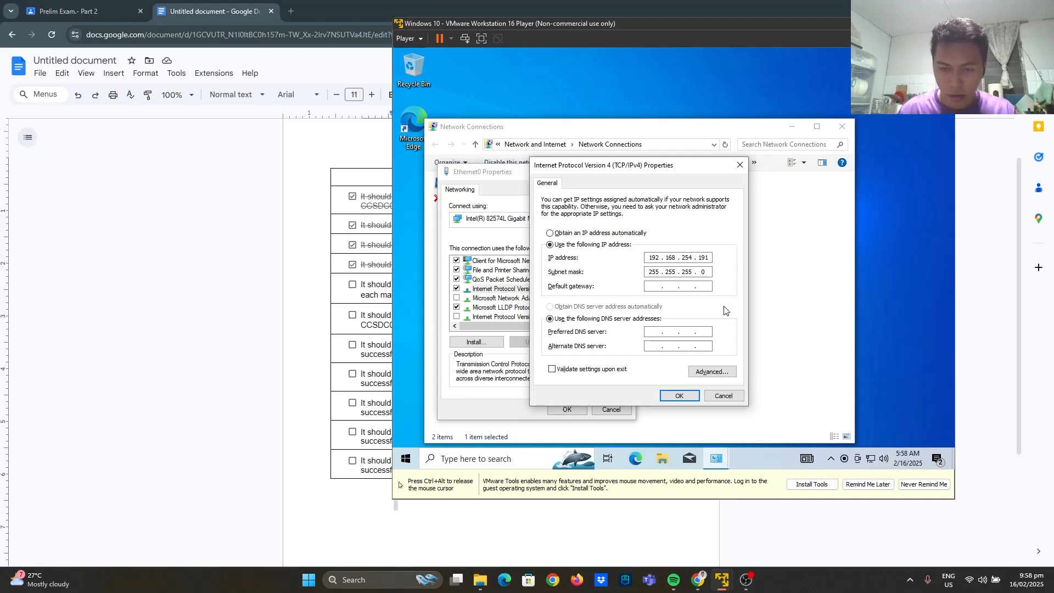
Switch to the Windows Server 2019 virtual machine and close its already open Command Prompt window.
key(ctrl+alt)
mouse_move(720, 589)
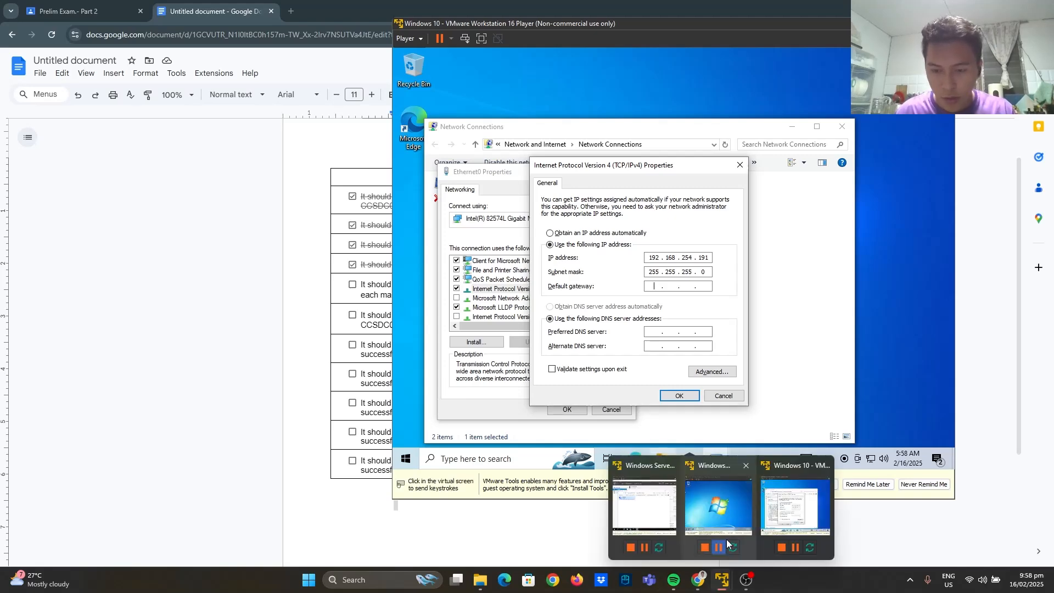
click(658, 521)
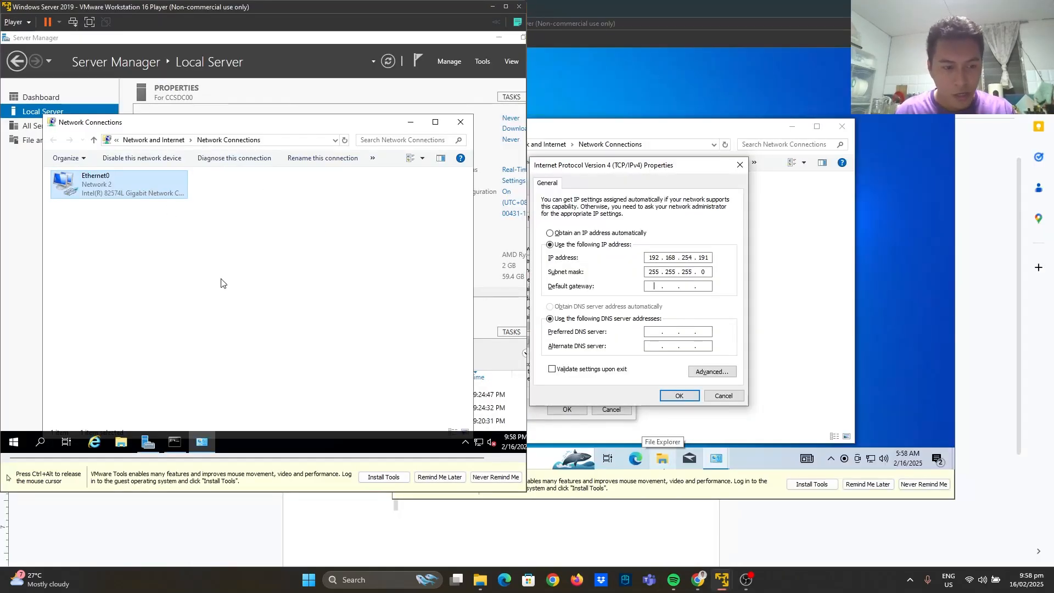
click(181, 439)
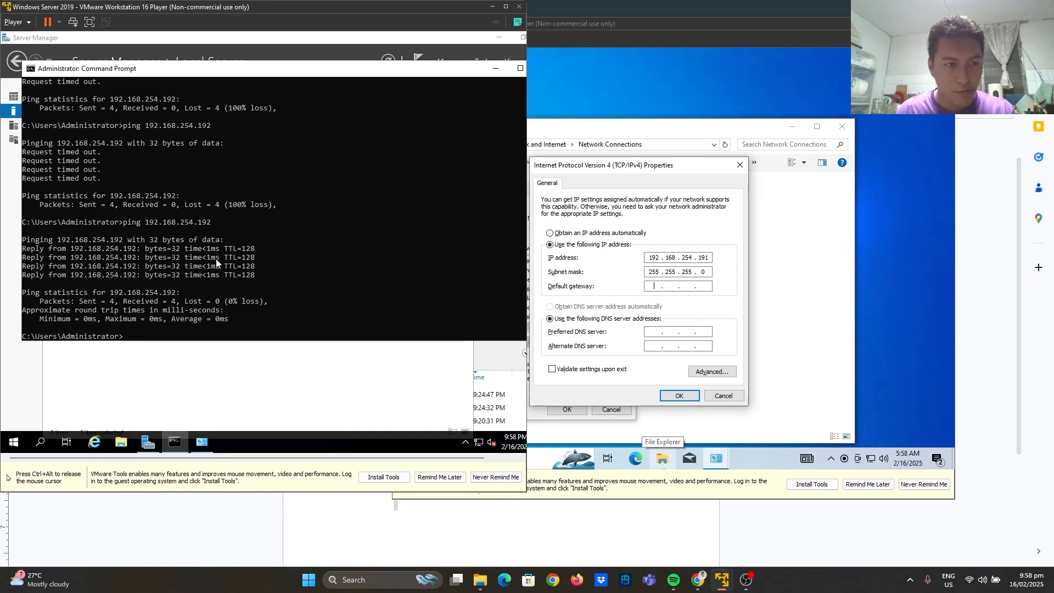
scroll(216, 258, up, 3)
drag(461, 69, 417, 68)
click(501, 70)
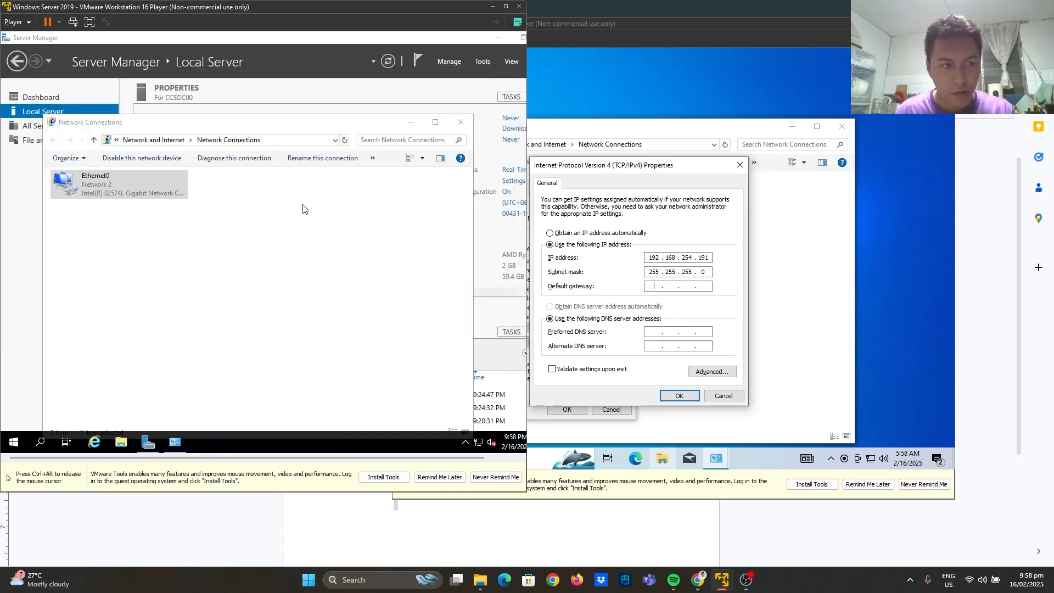
Open a new Command Prompt on the server and run ipconfig /all to list its network configuration.
click(40, 448)
text(cmd)
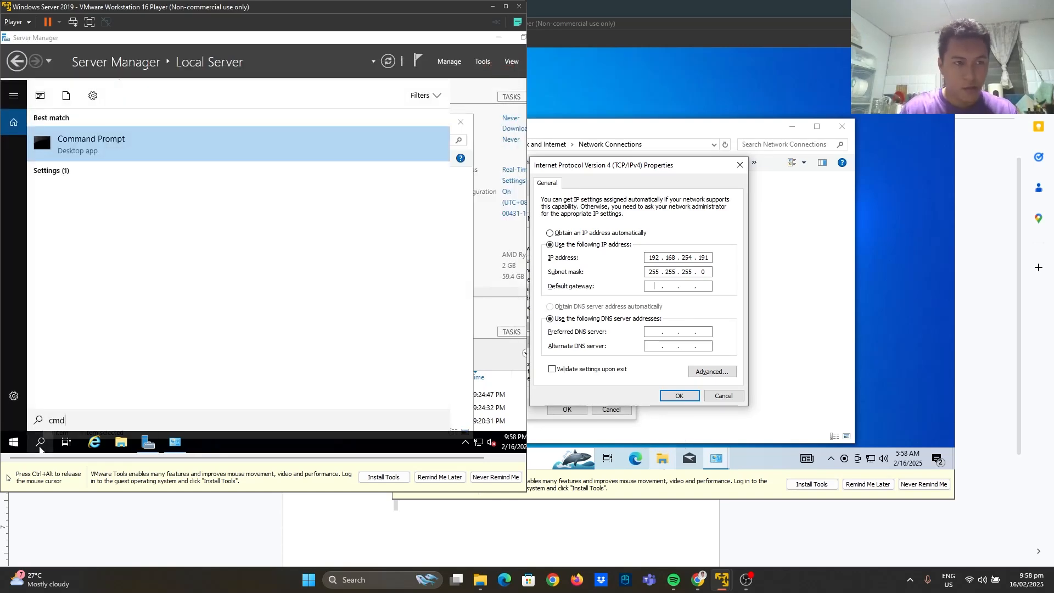
key(Return)
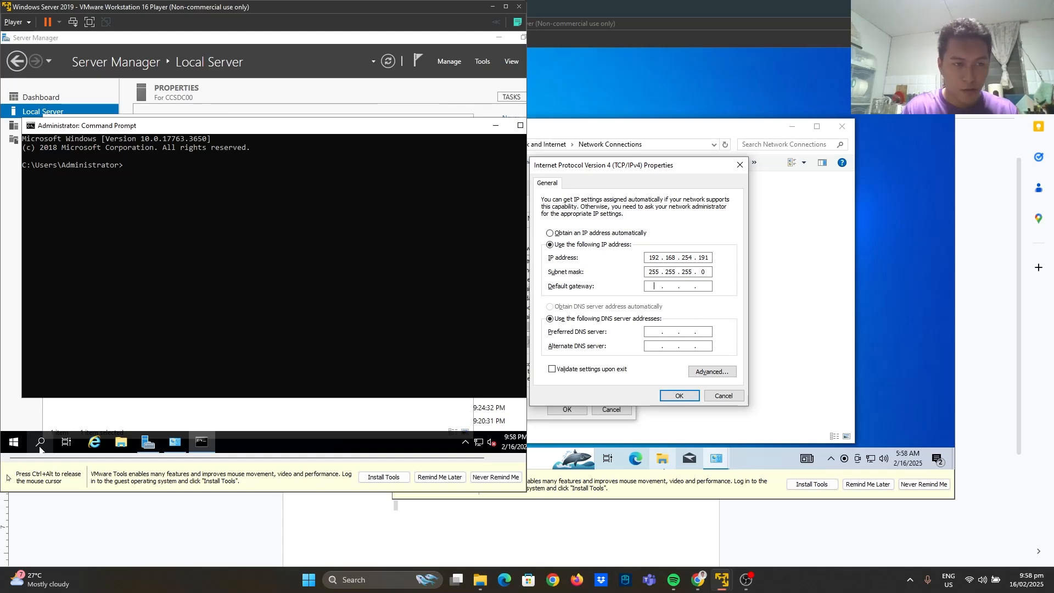
text(ipconfig /all)
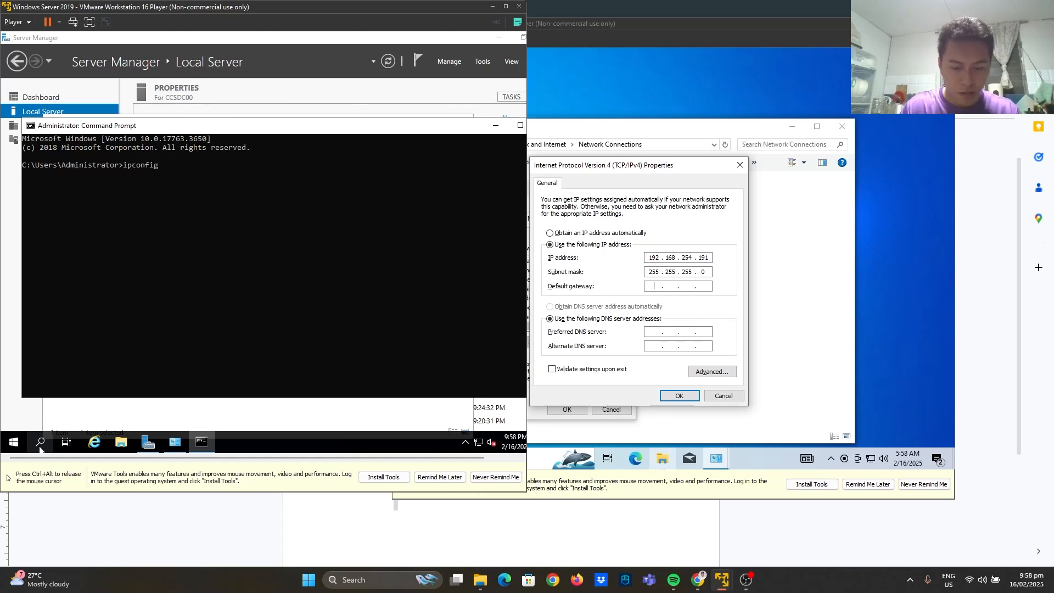
key(Return)
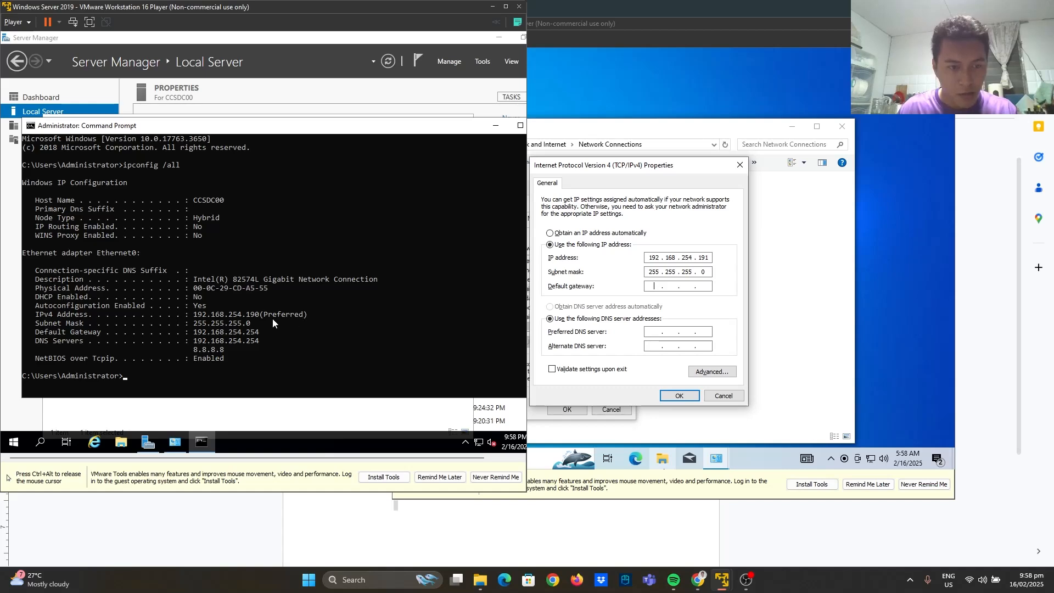
Return to the Windows 10 machine's IPv4 properties and set the default gateway to 192.168.254.254.
key(ctrl+alt)
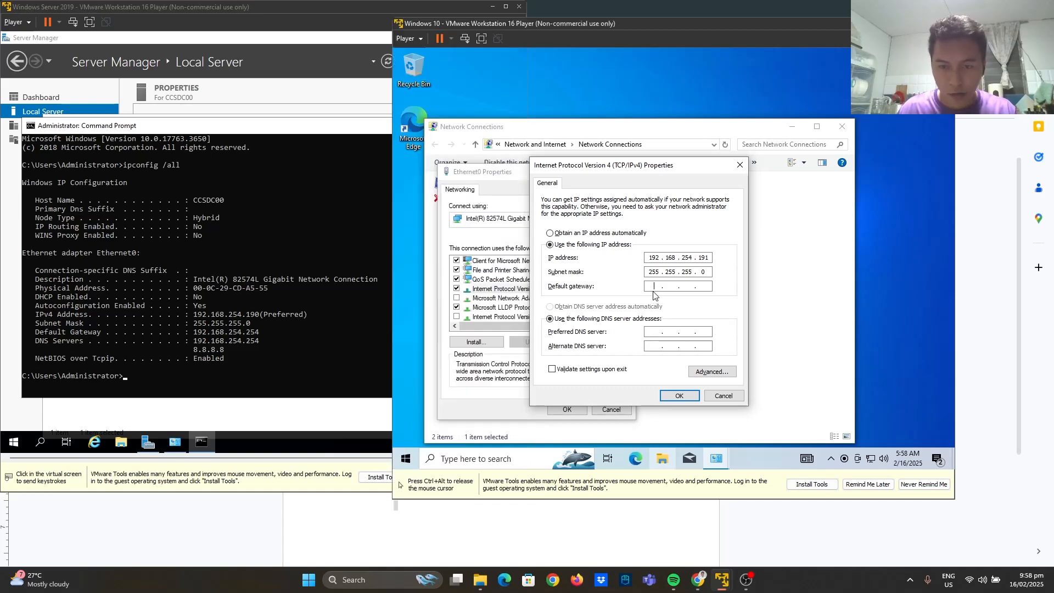
click(653, 286)
text(192 . 168 . )
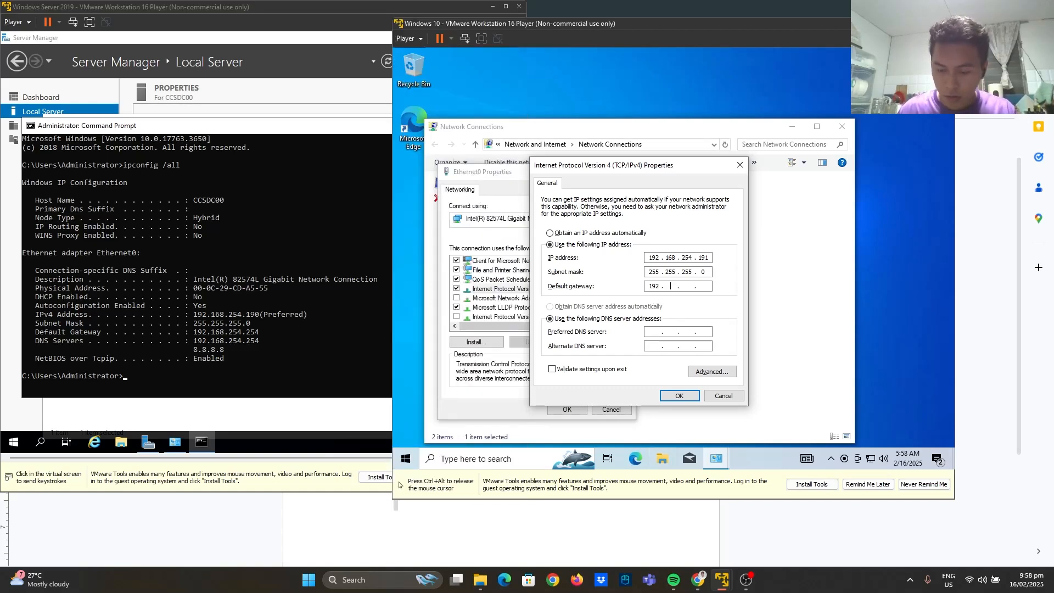
text(254 . )
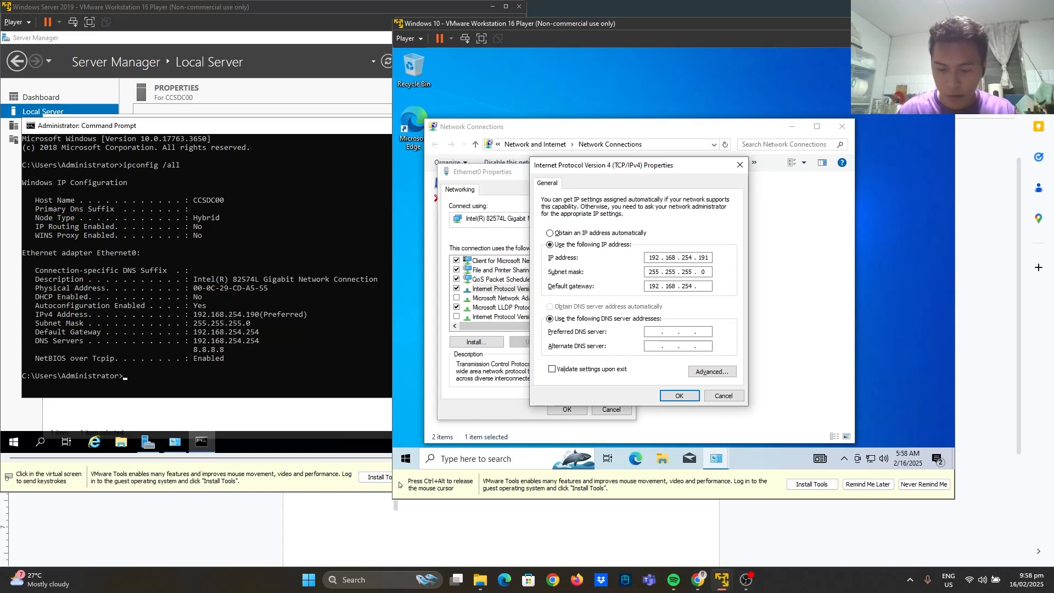
text(254)
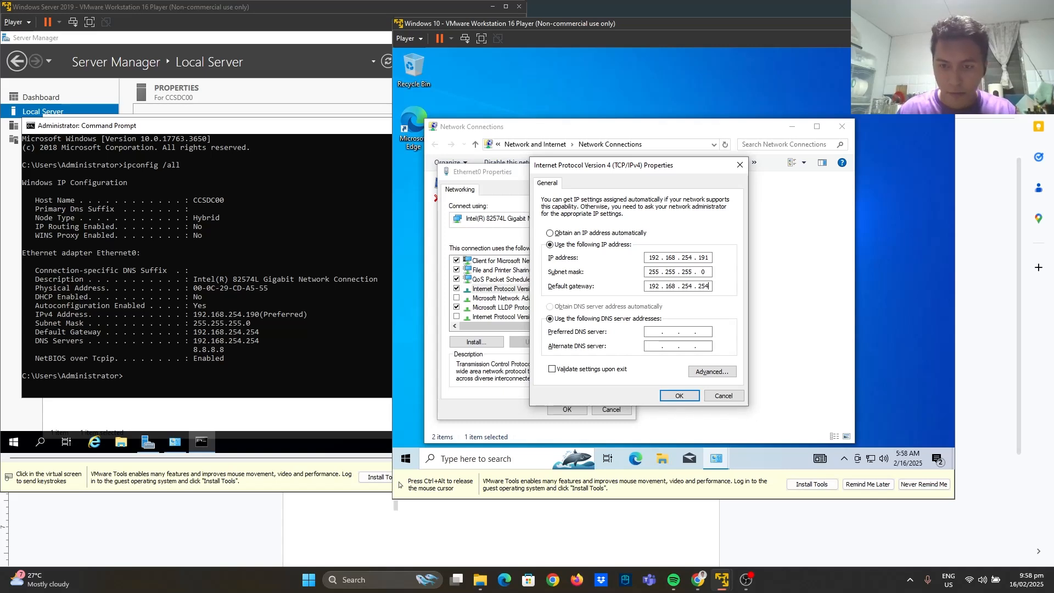
Set the preferred DNS server to 192.168.254.254 and the alternate to 8.8.8.8, then accept the IPv4 settings.
click(653, 332)
text(192 . 168 . 2)
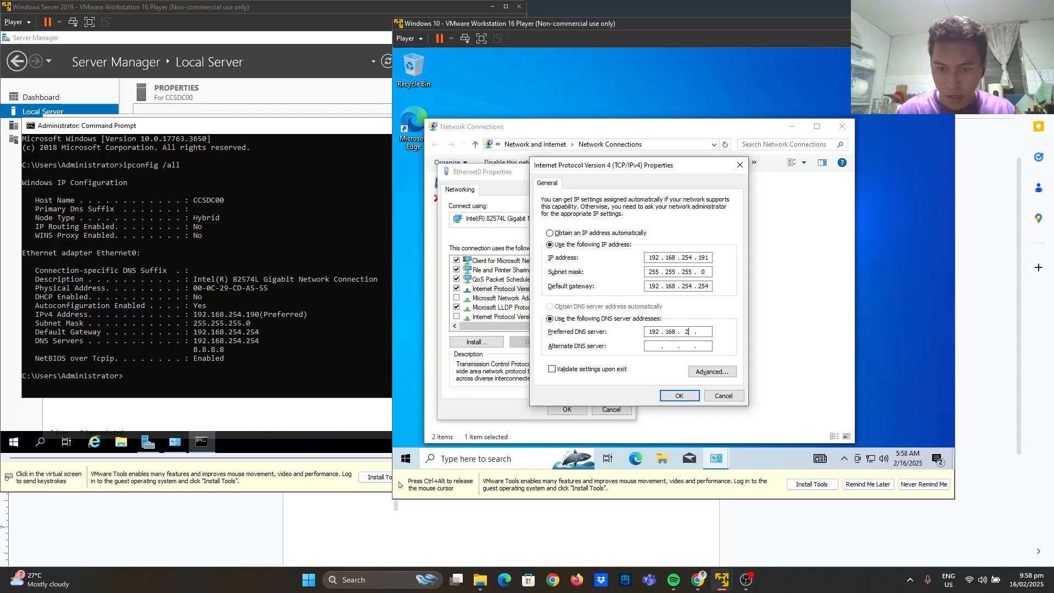
text(54 . 254)
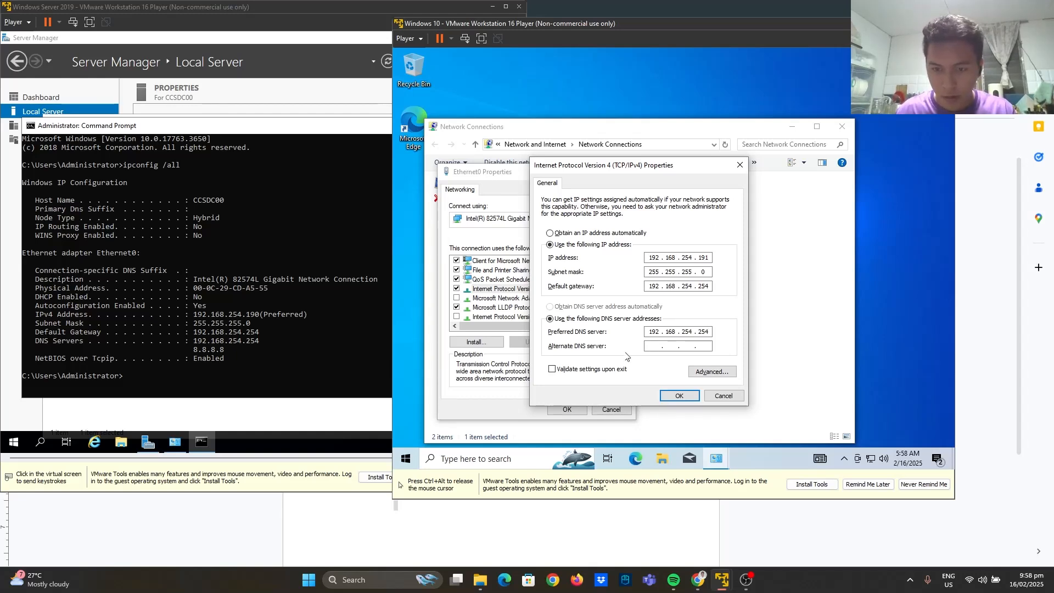
click(651, 346)
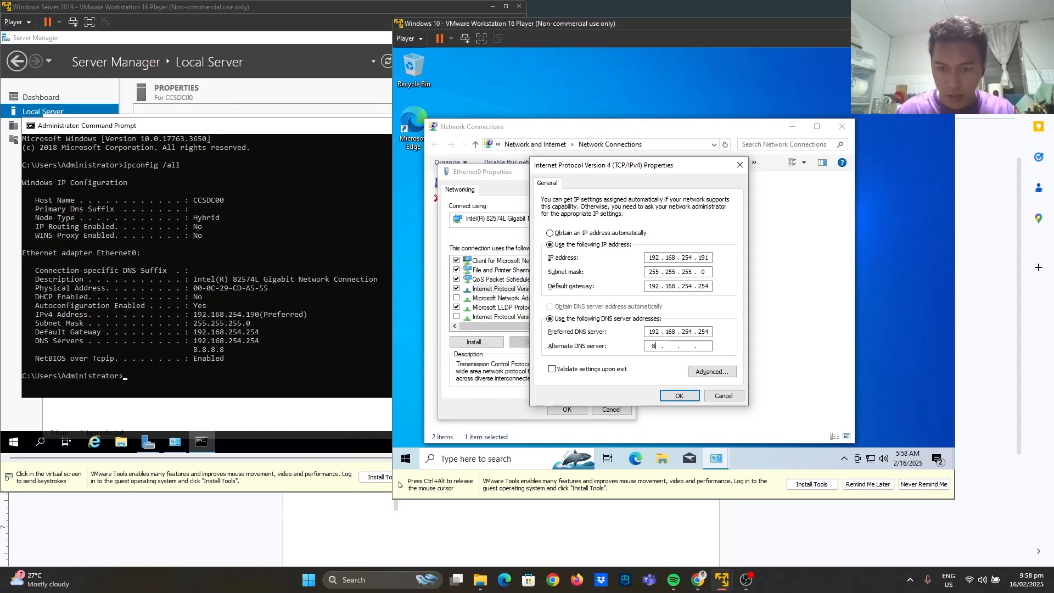
text(8 . 8 .)
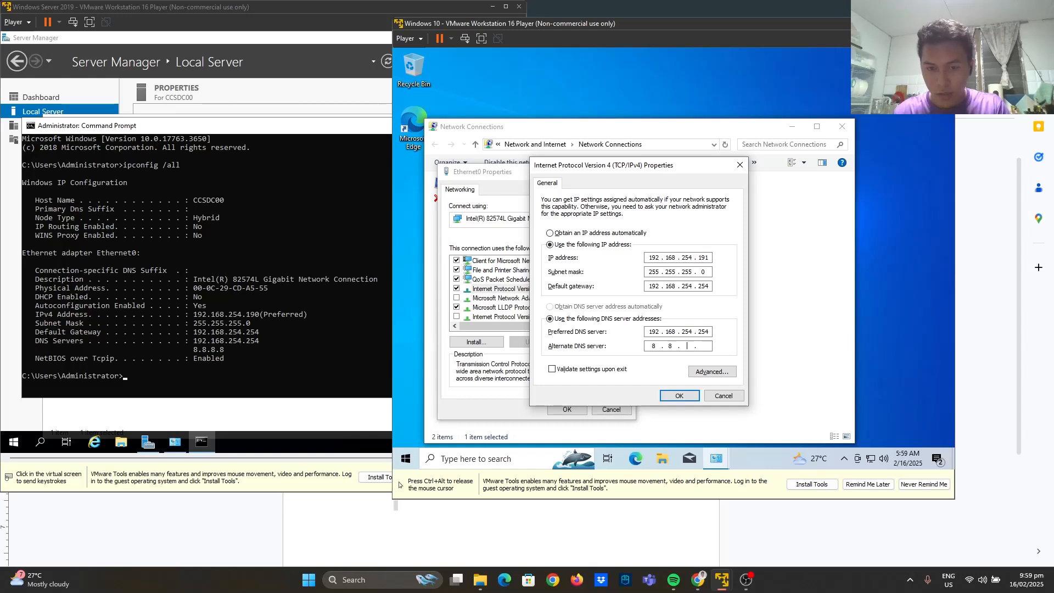
click(689, 397)
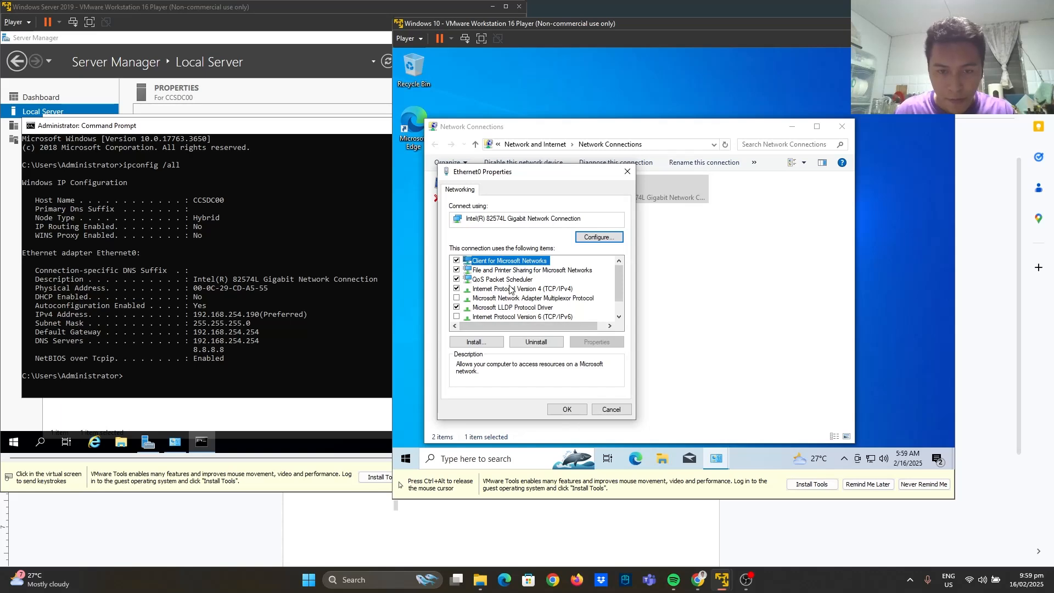
Reopen the IPv4 properties to review the static settings, then accept them and close the Ethernet0 properties.
double_click(535, 289)
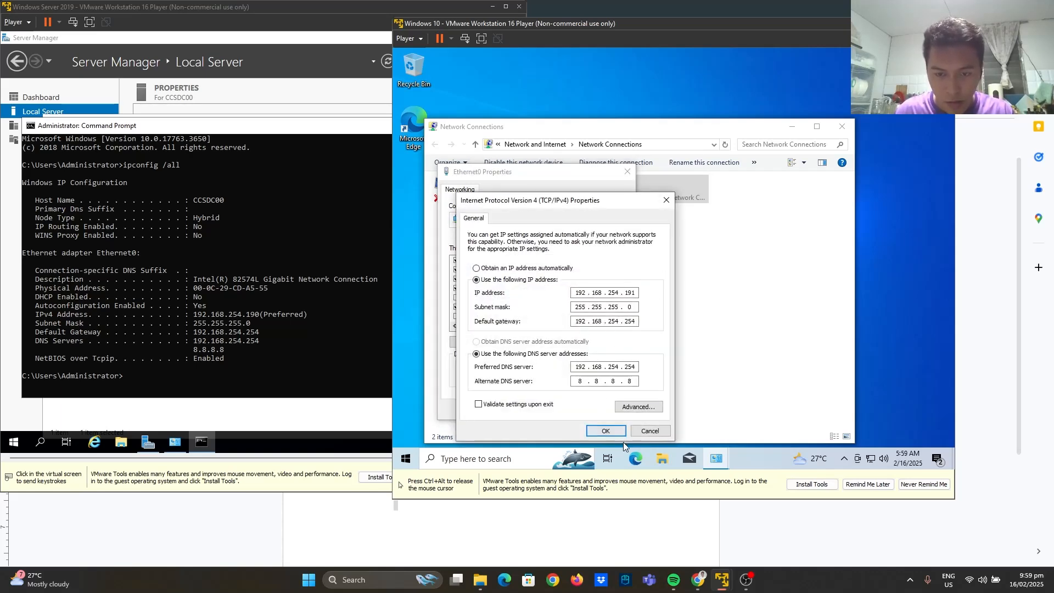
click(604, 430)
click(565, 409)
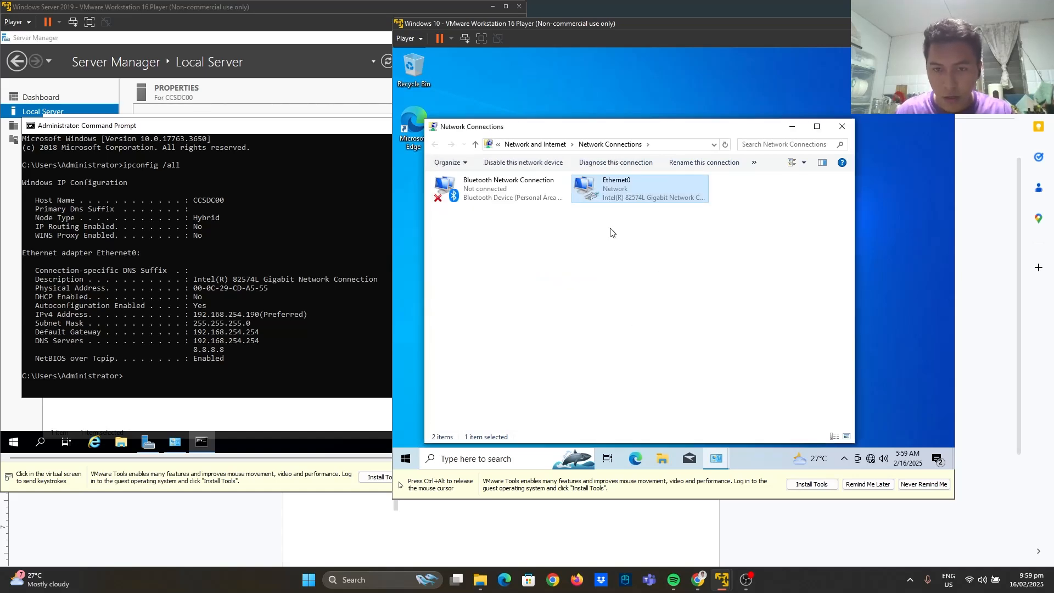
click(869, 460)
click(621, 259)
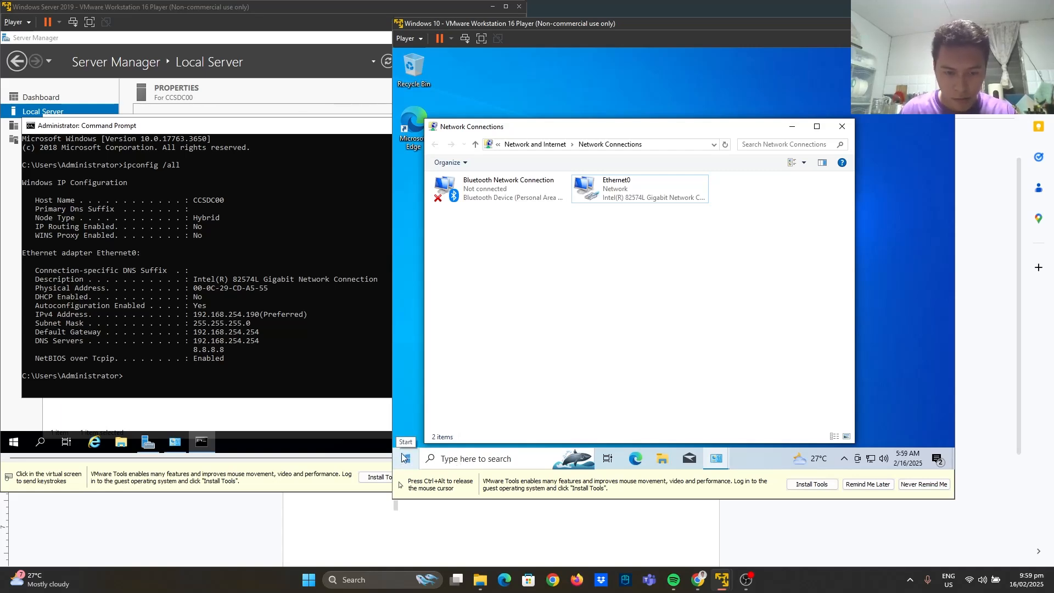
Search for cmd on the Windows 10 machine and open Command Prompt.
click(453, 458)
text(cmd)
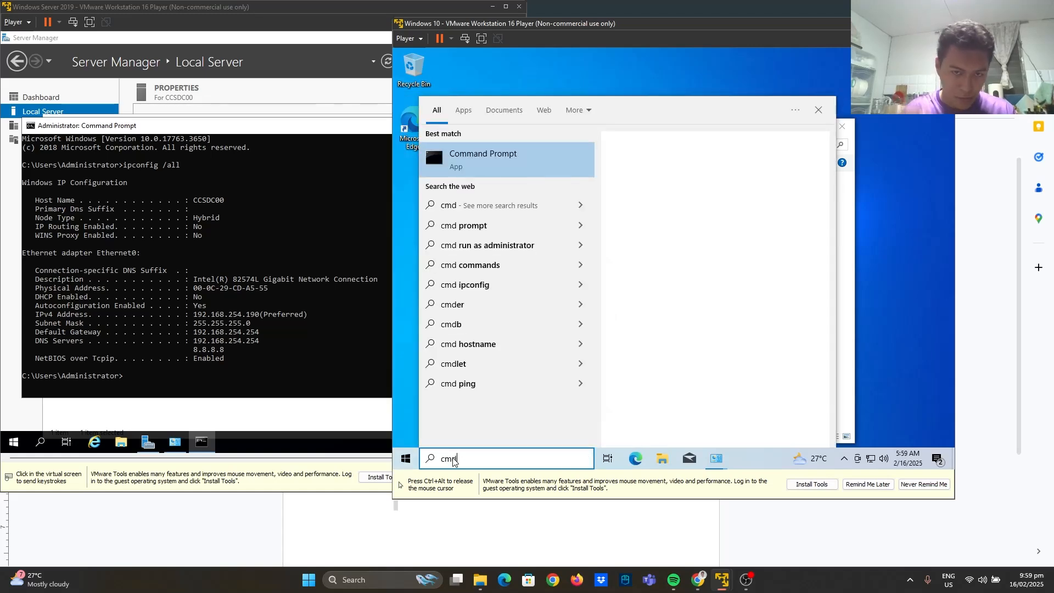
key(Escape)
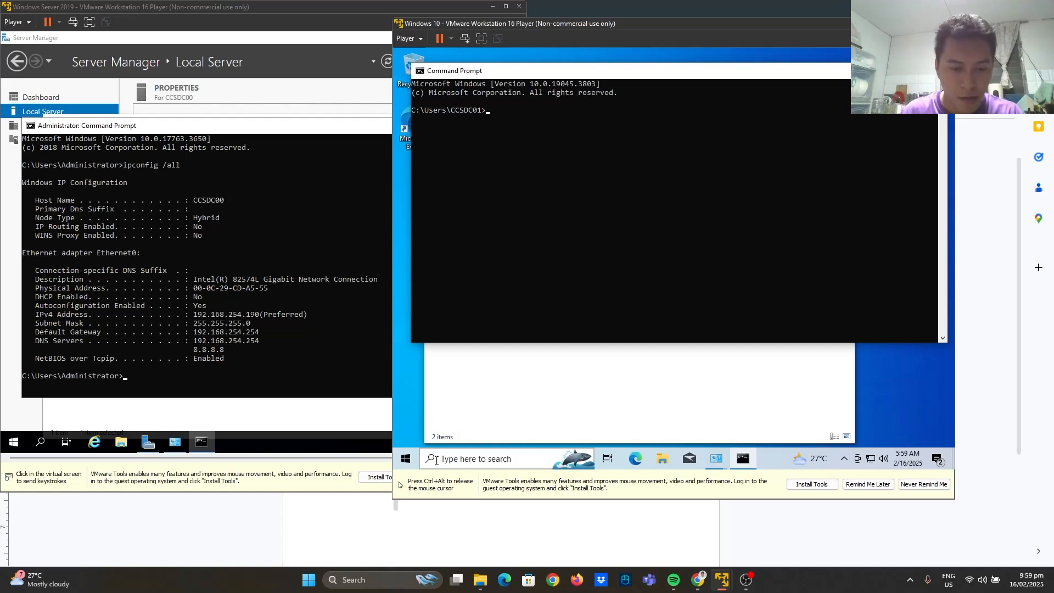
Check the remaining tasks in the Google Docs checklist, then return to the Windows 10 virtual machine.
key(ctrl+alt)
click(337, 529)
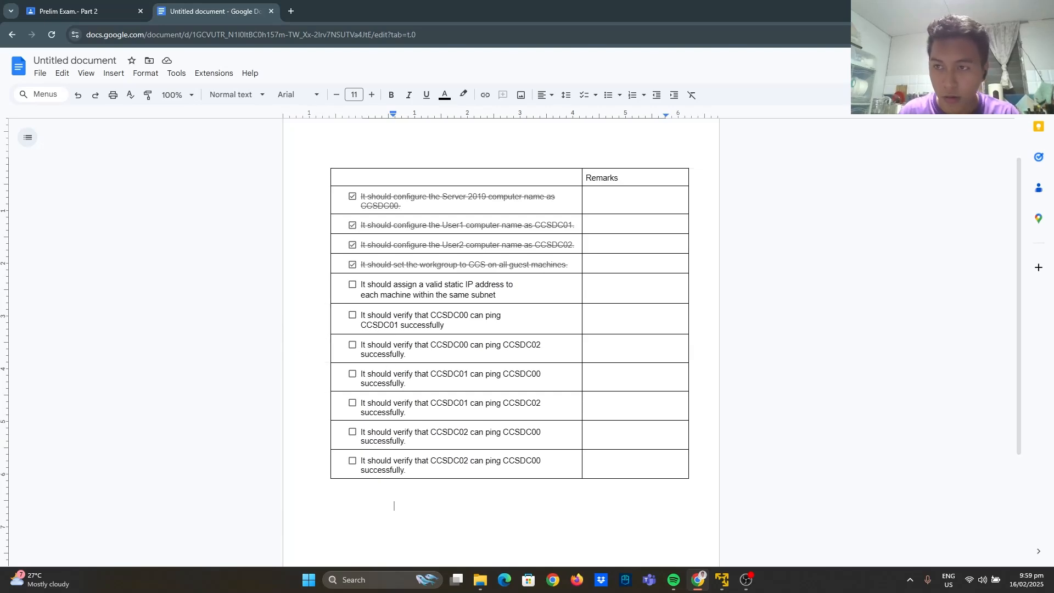
key(alt+Tab)
key(alt+Tab)
key(alt+Tab)
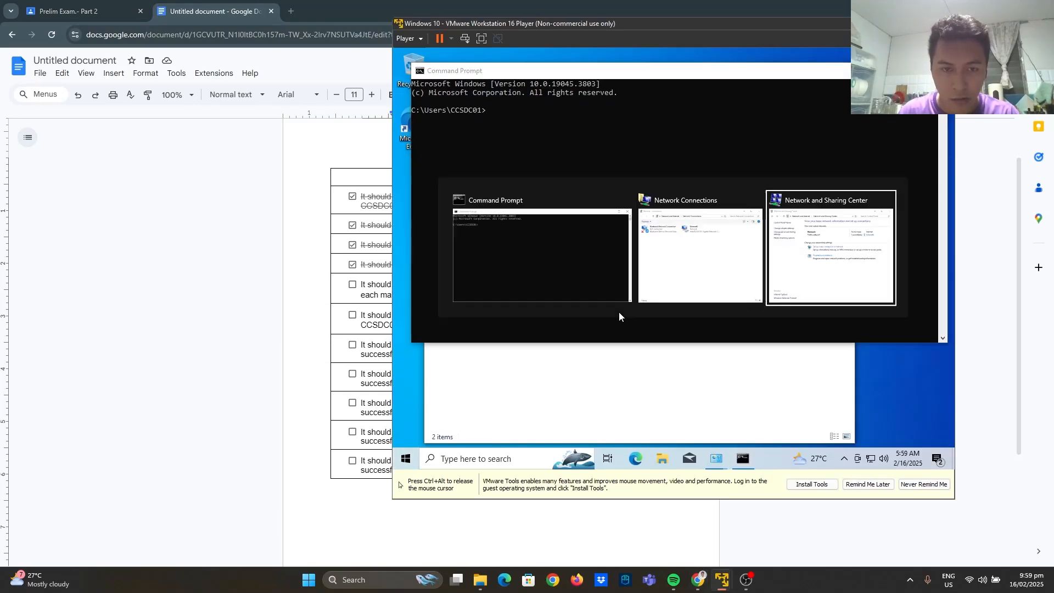
key(alt+Tab)
key(alt+Tab)
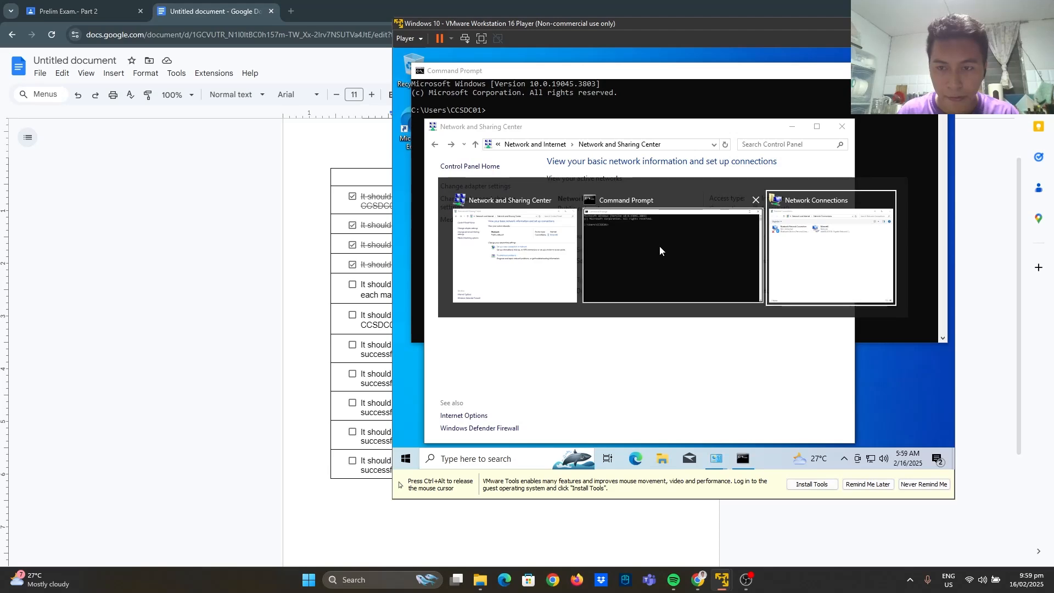
Minimize the browser window and move the Windows 10 virtual machine window aside to uncover more of the server's window.
click(990, 9)
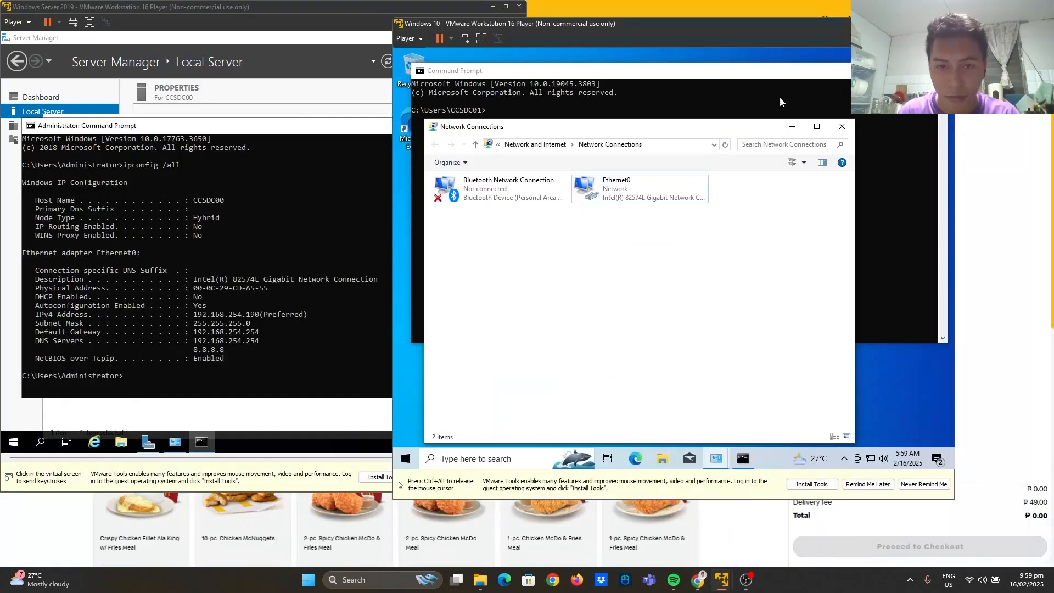
key(ctrl+alt)
drag(710, 23, 807, 26)
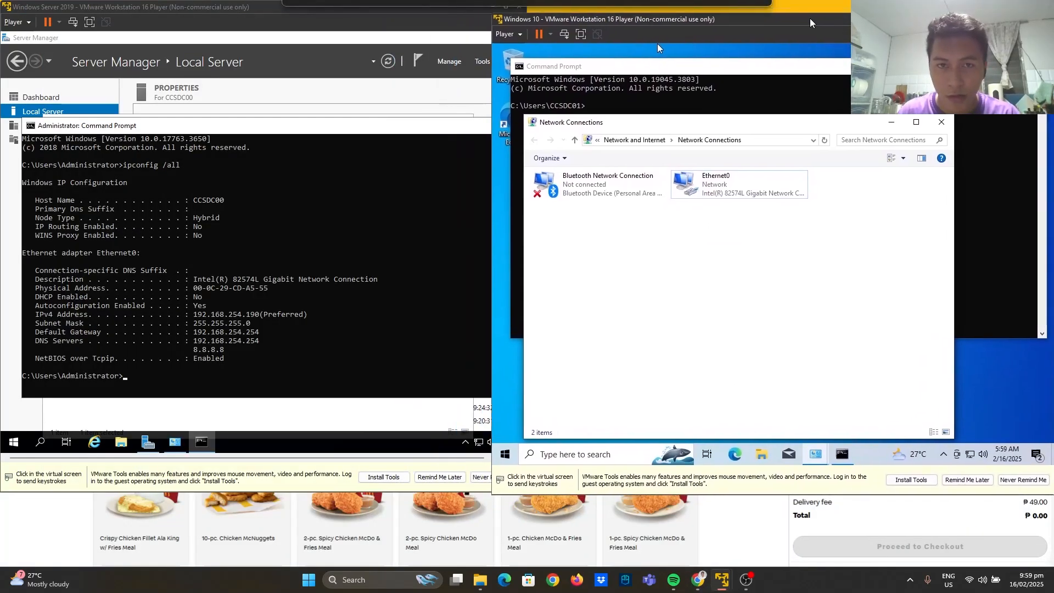
In the Windows Server 2019 Command Prompt, ping the Windows 10 machine at 192.168.254.191.
click(260, 88)
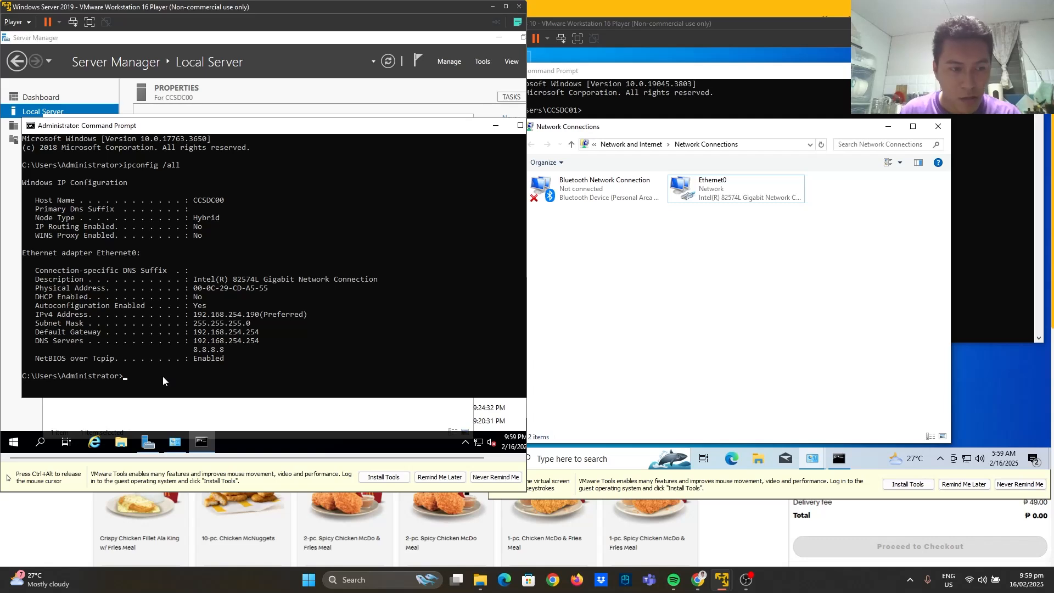
key(Up)
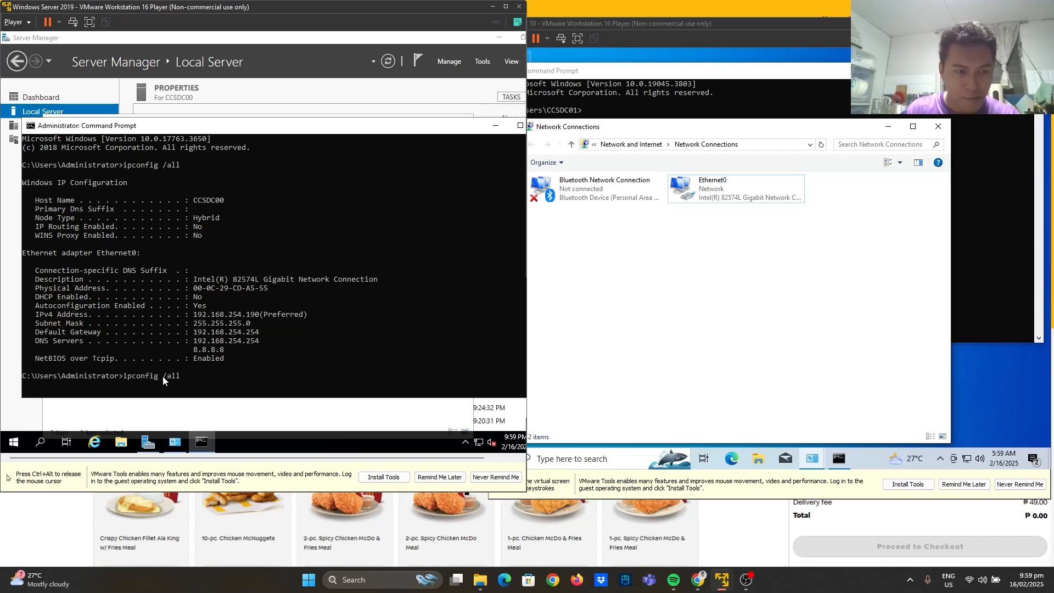
key(BackSpace)
key(BackSpace)
key(BackSpace)
key(BackSpace)
key(BackSpace)
key(BackSpace)
key(BackSpace)
key(BackSpace)
key(BackSpace)
key(BackSpace)
key(BackSpace)
key(BackSpace)
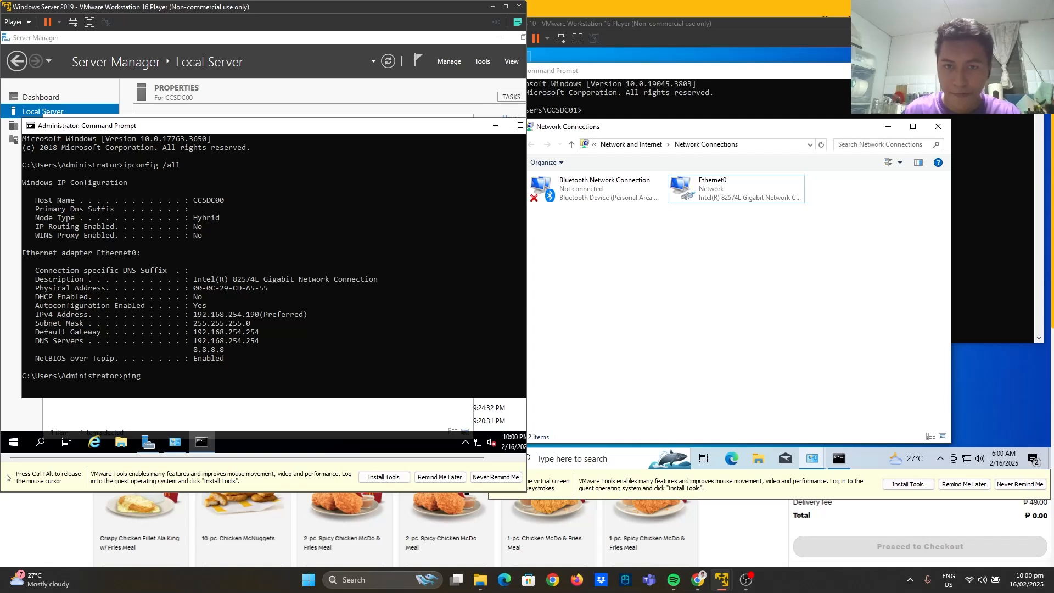
key(ctrl+alt)
click(678, 79)
key(ctrl+alt)
click(169, 383)
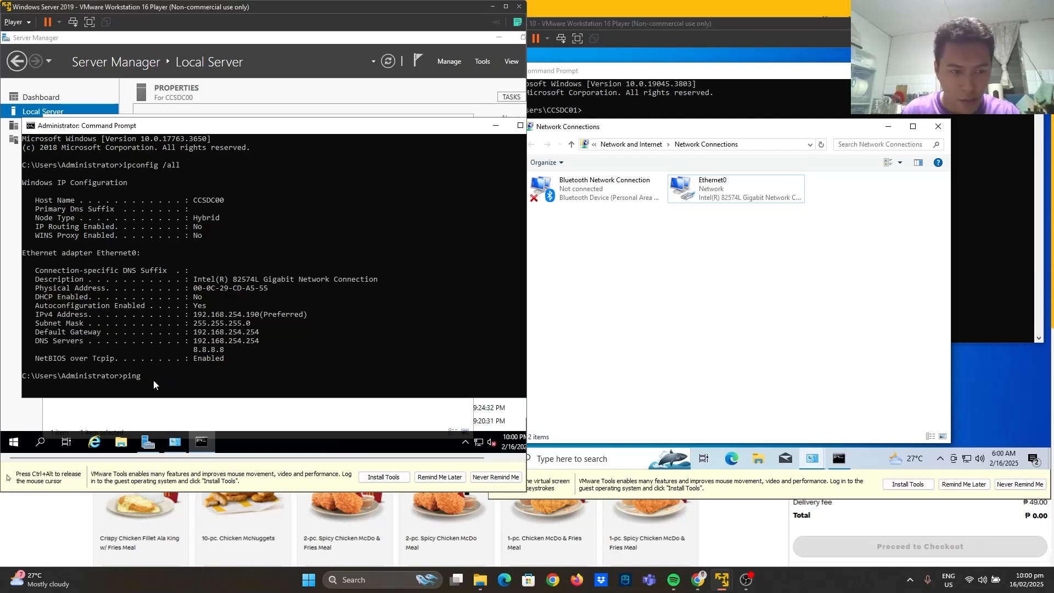
click(151, 381)
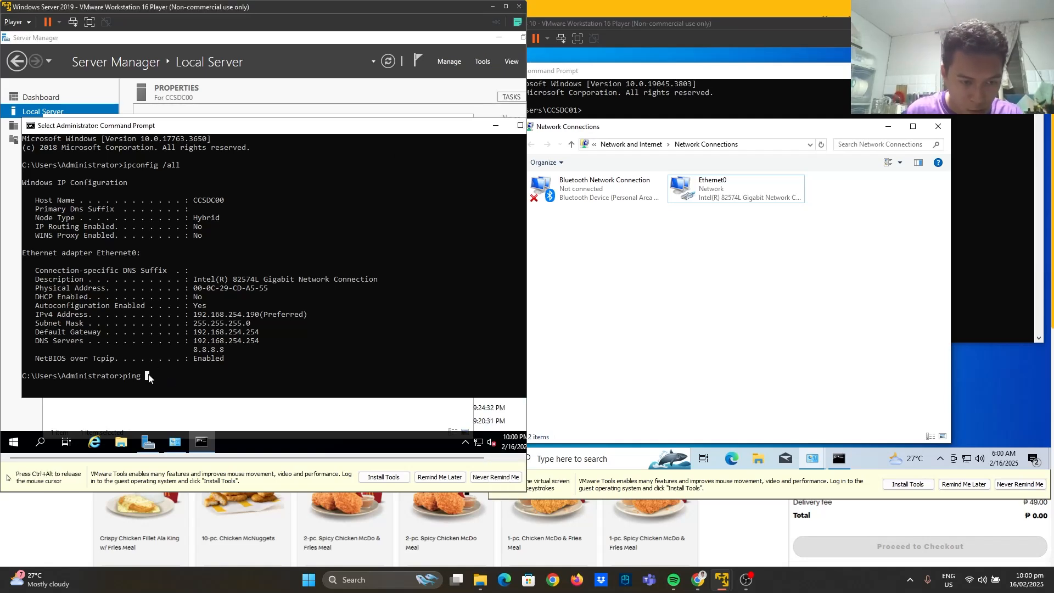
text(192.1)
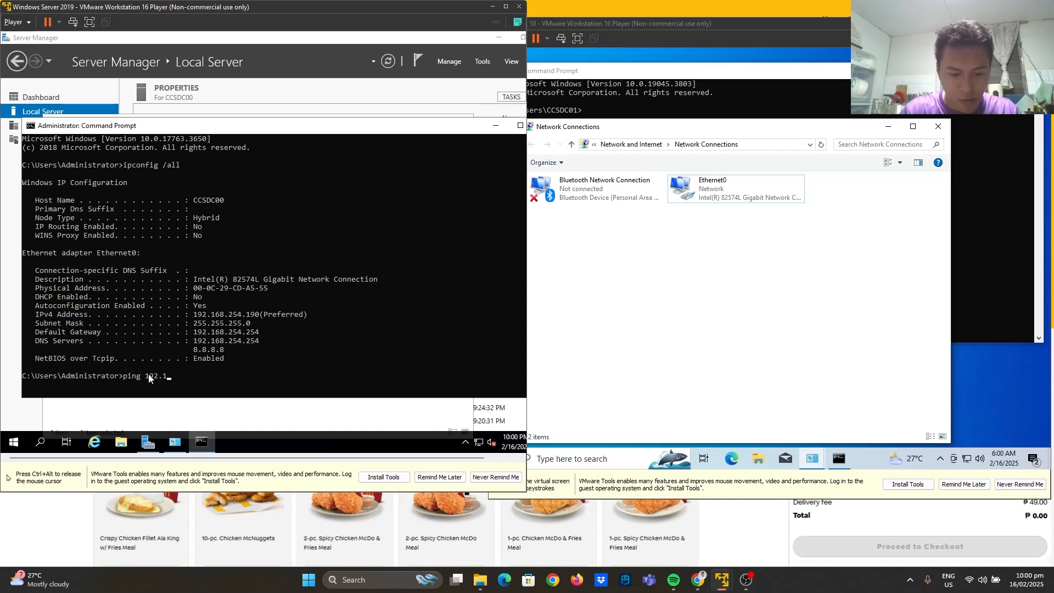
text(68.)
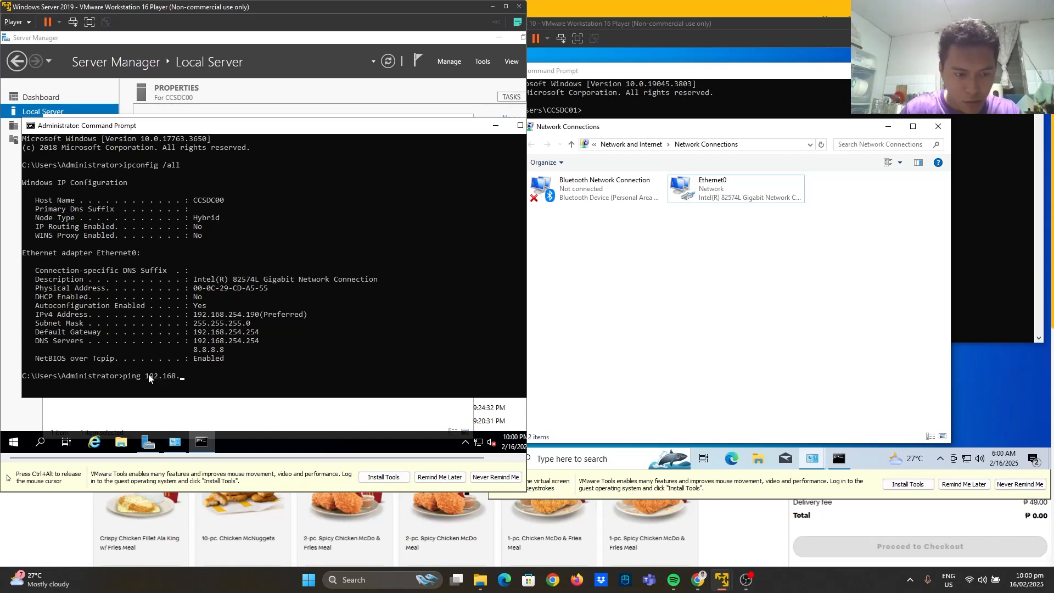
text(253)
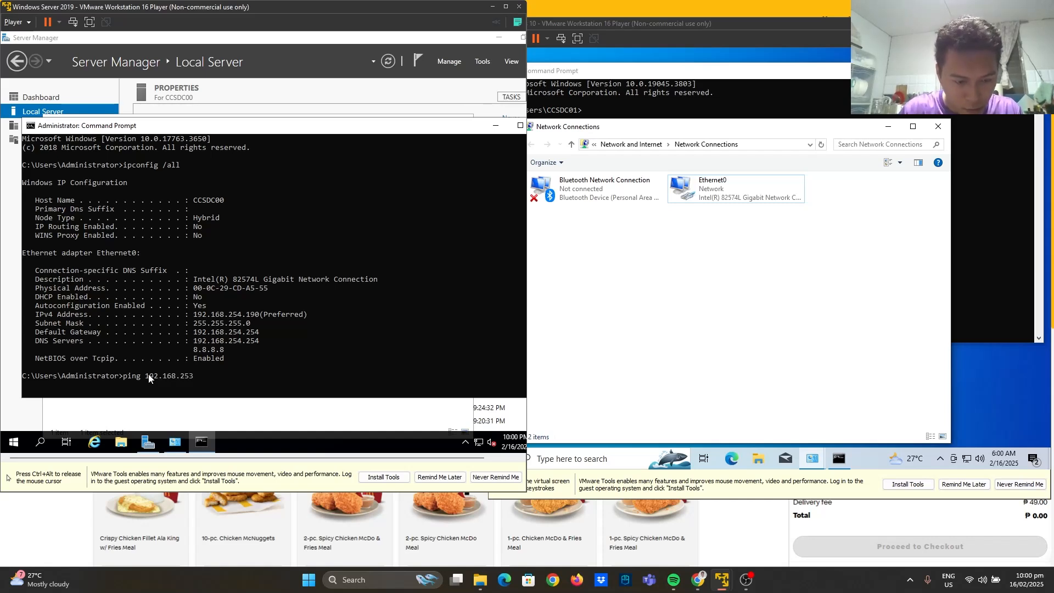
key(BackSpace)
text(4.191)
key(Return)
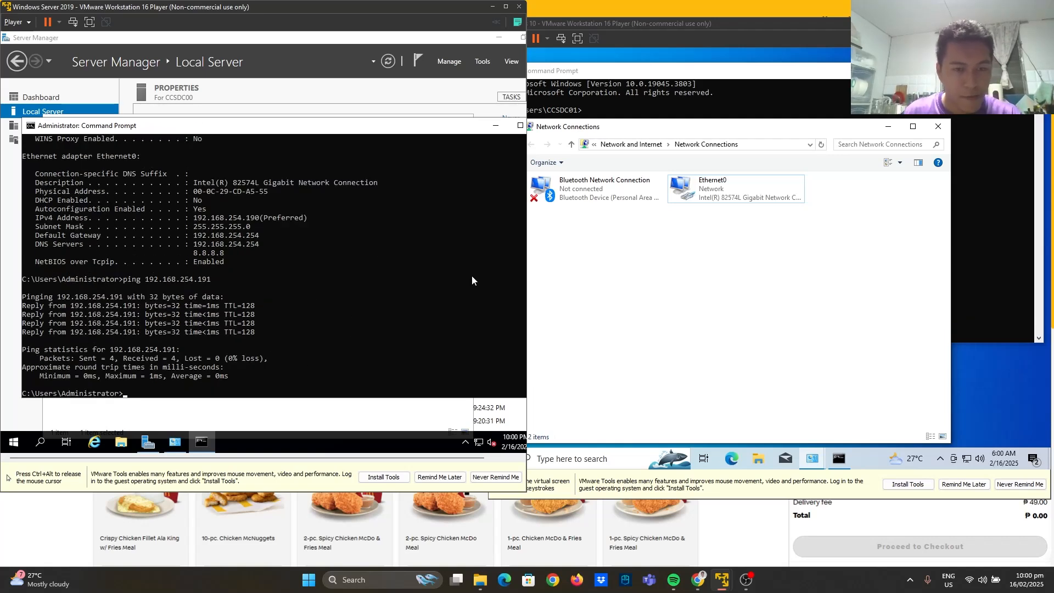
Release the cursor from the server machine and bring the Windows 10 virtual machine's Command Prompt to the front.
key(ctrl+alt)
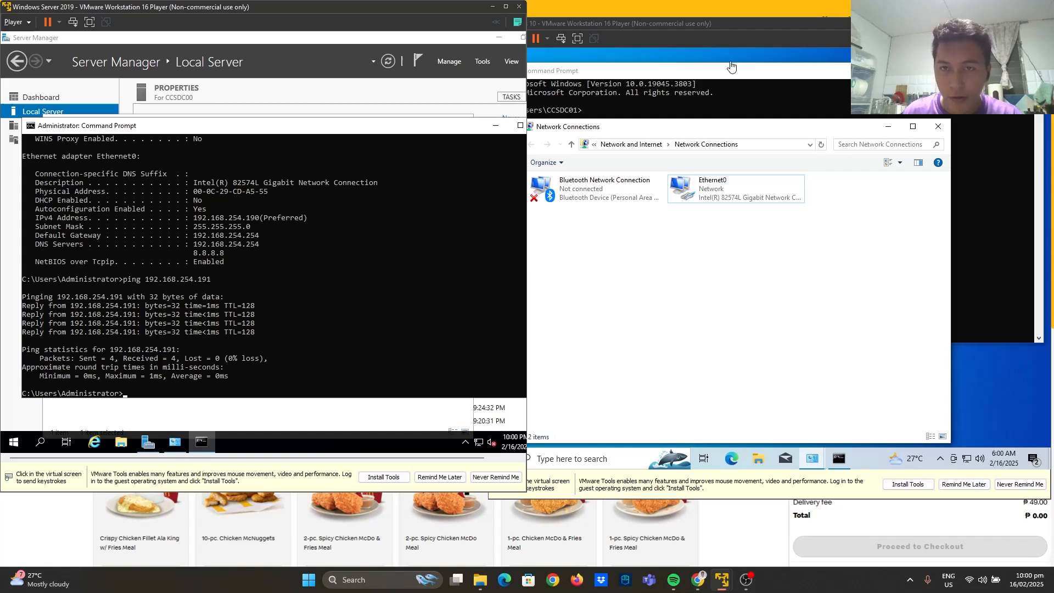
click(763, 30)
click(755, 84)
click(782, 101)
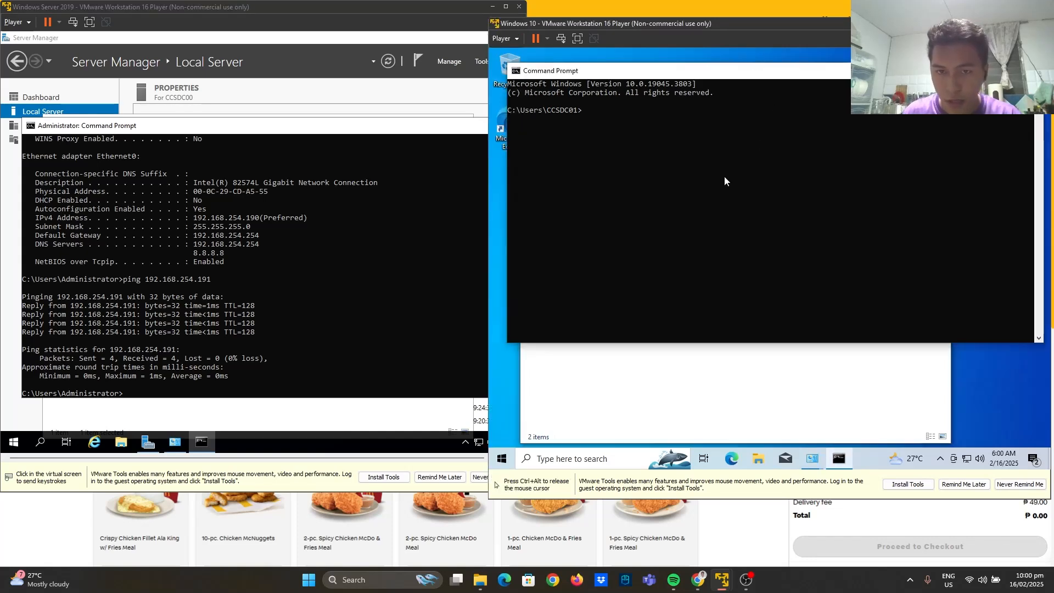
click(720, 163)
key(Escape)
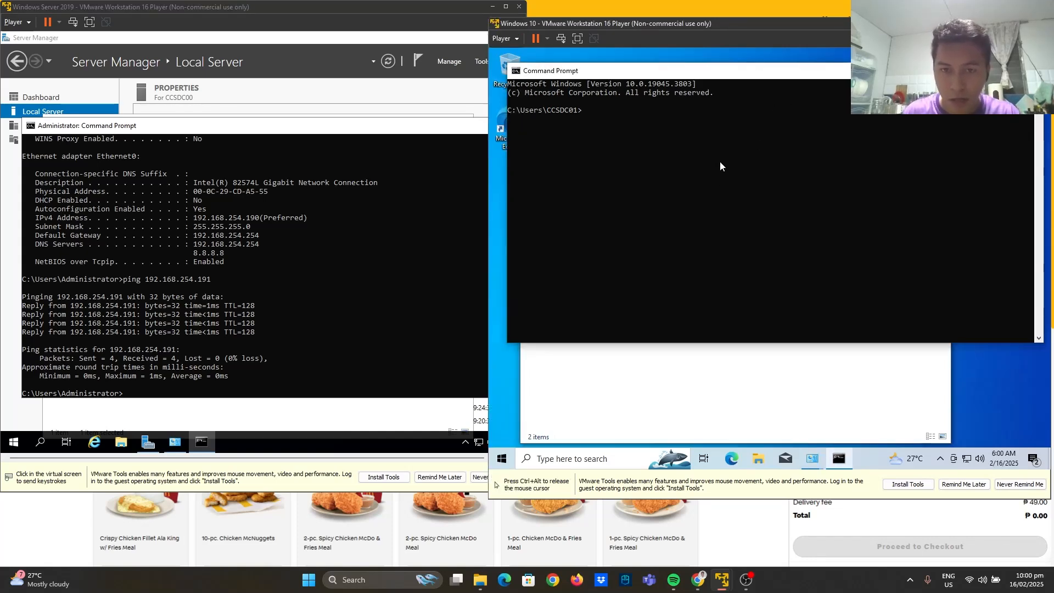
In the Windows 10 Command Prompt, ping the Windows Server 2019 machine at 192.168.254.190.
text(ping)
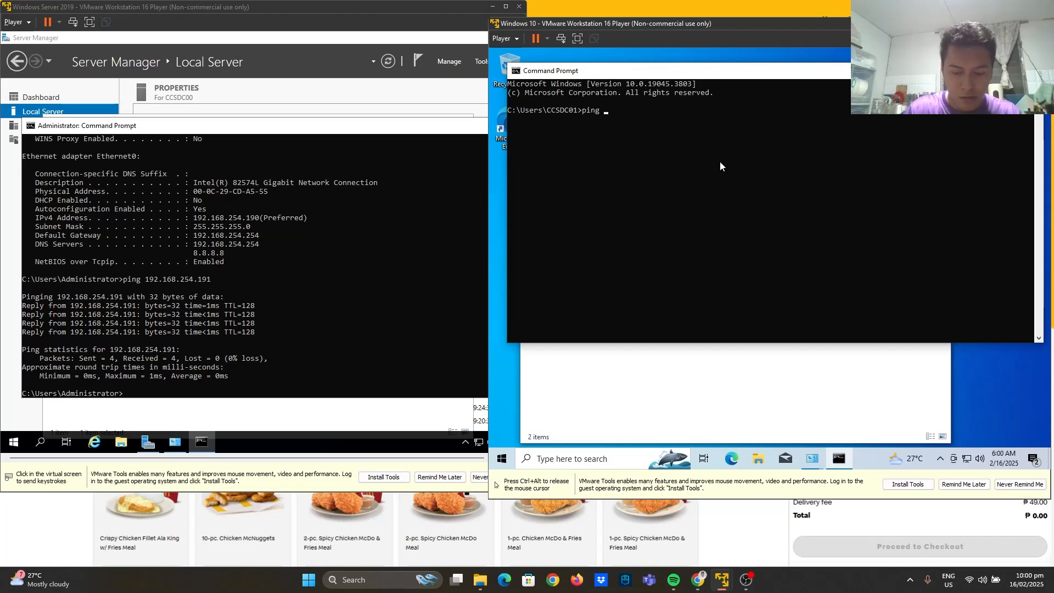
text( 192)
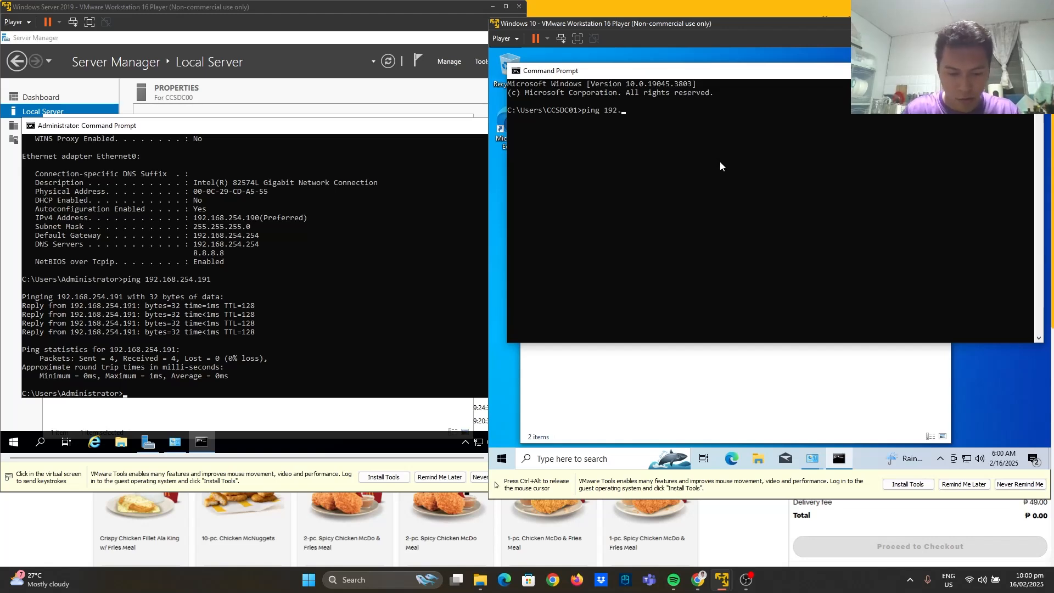
text(.168.25)
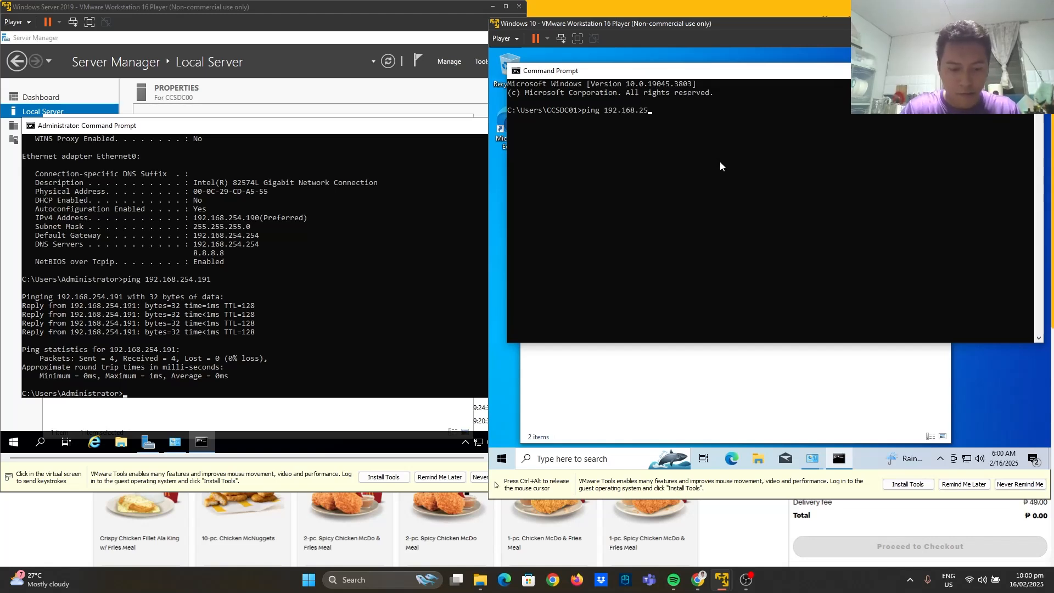
text(4.190)
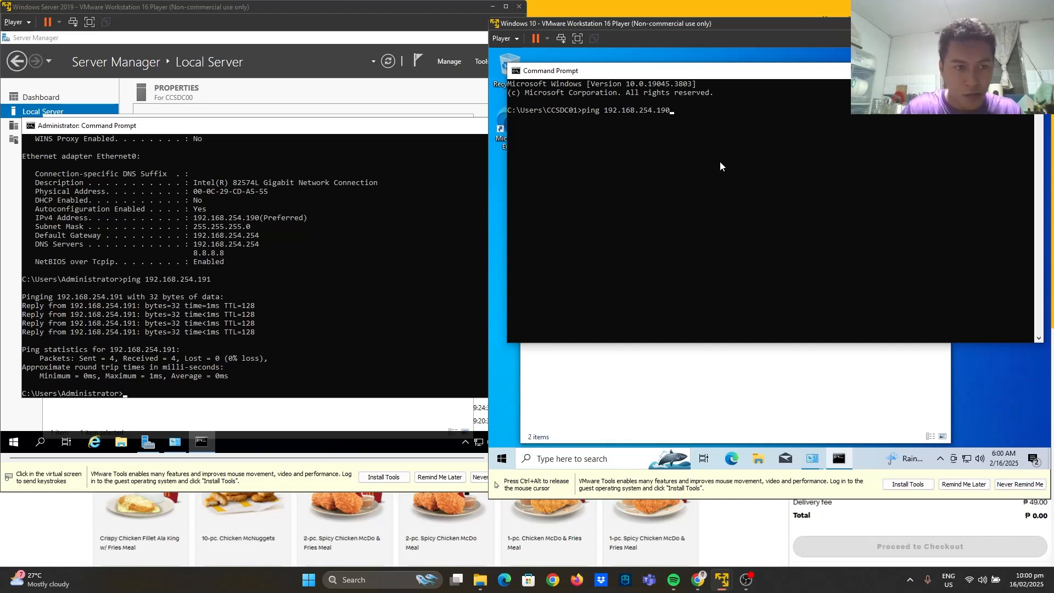
key(ctrl+alt)
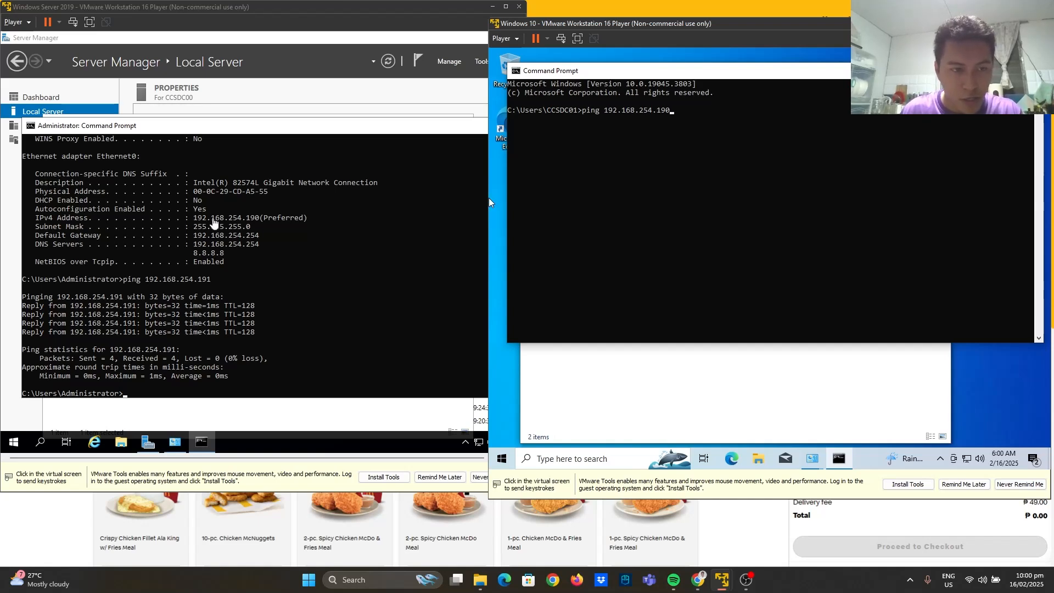
click(725, 110)
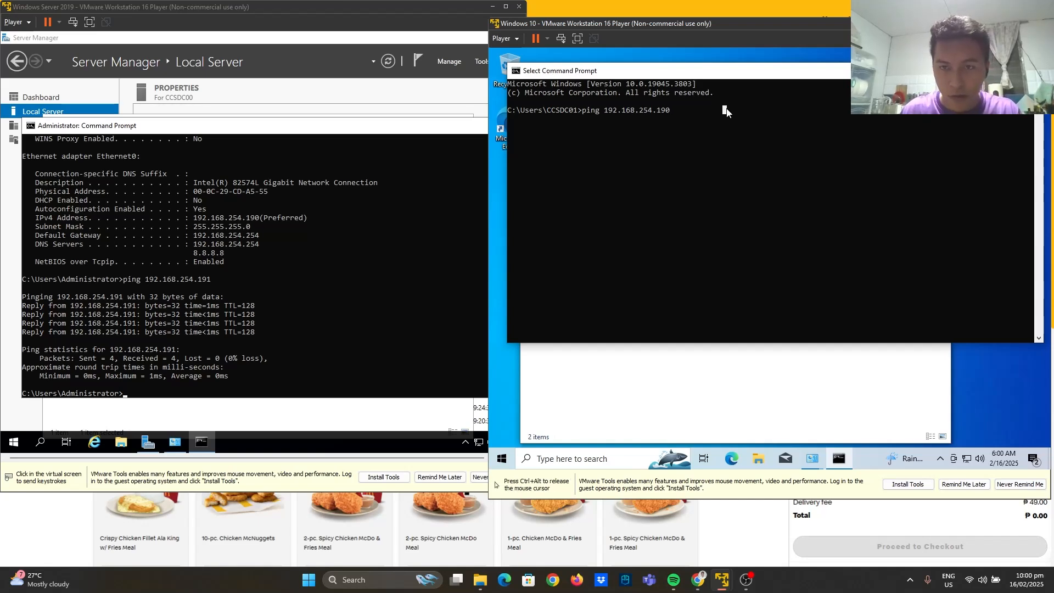
key(Escape)
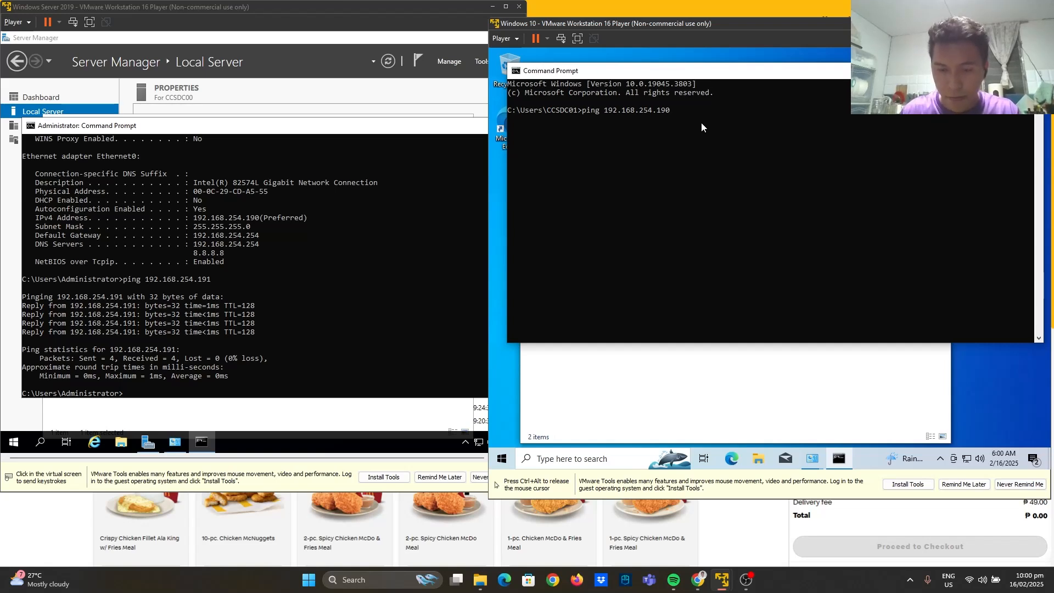
click(672, 109)
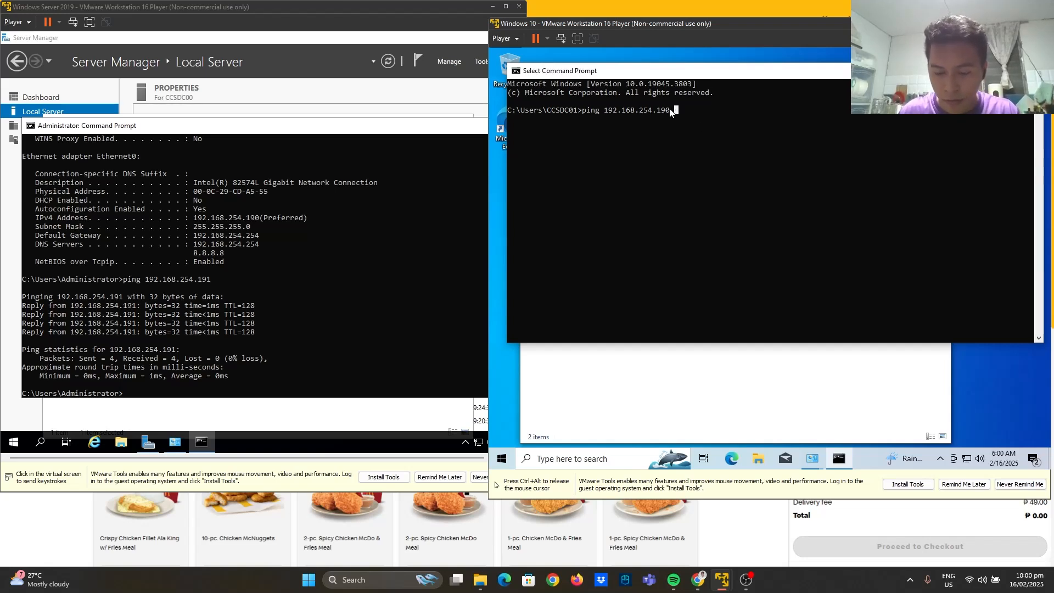
key(Escape)
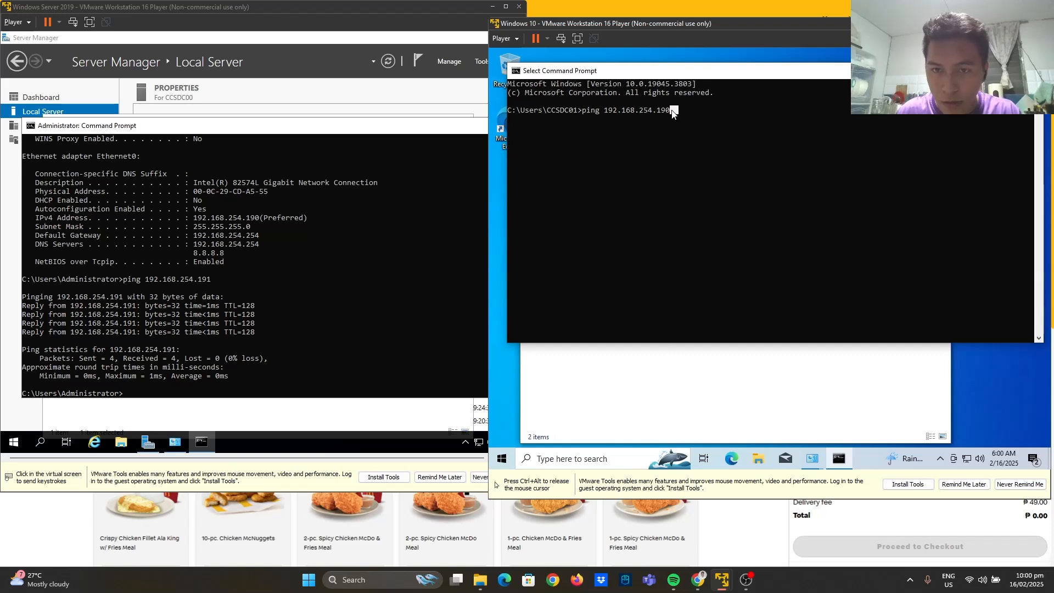
key(Return)
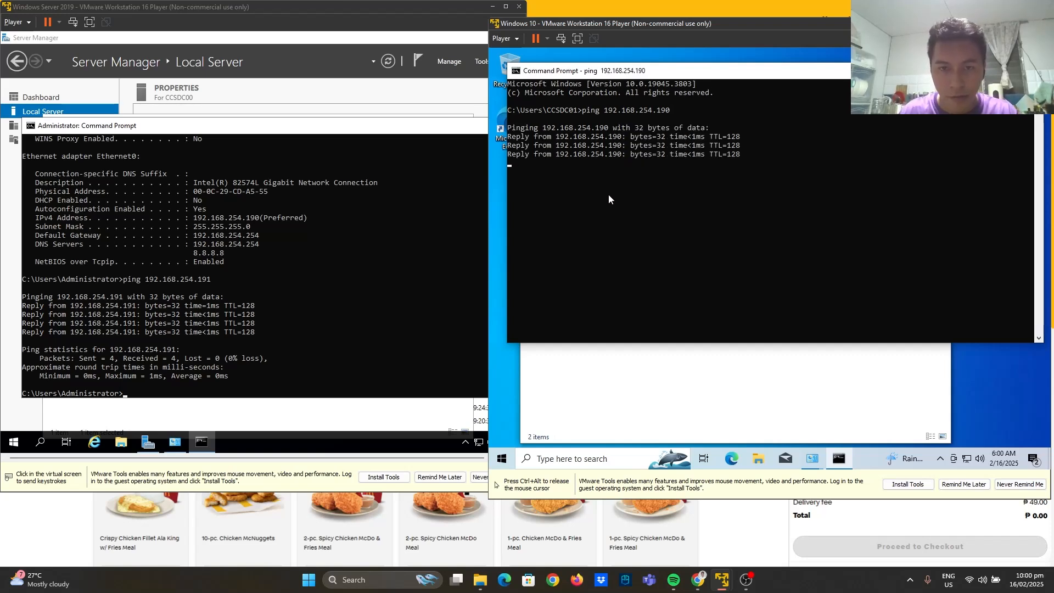
In the Google Docs checklist, check off the items for CCSDC00 pinging CCSDC01 and CCSDC01 pinging CCSDC00.
key(ctrl+alt)
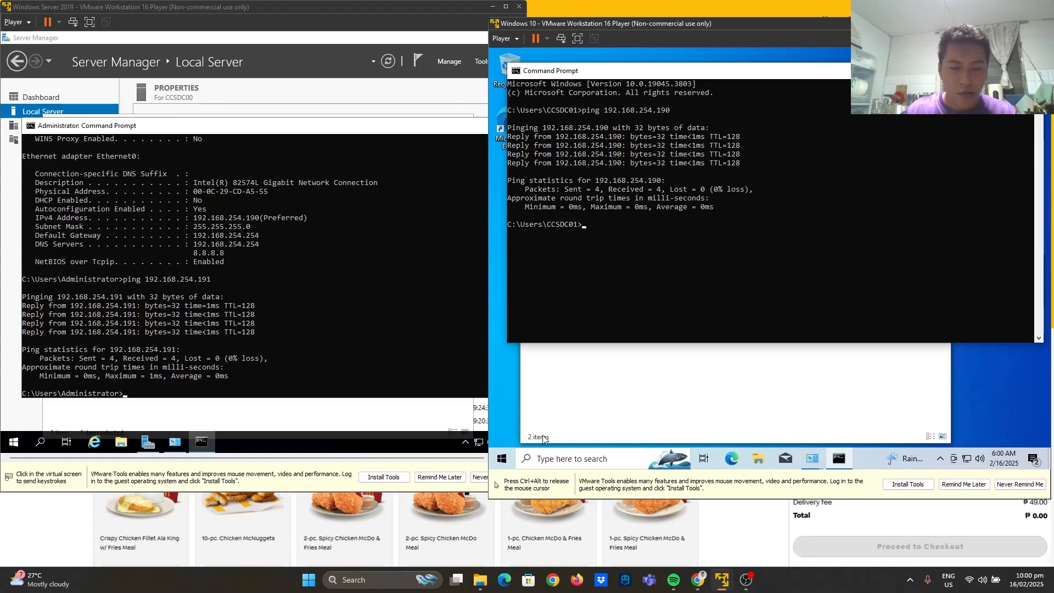
click(697, 579)
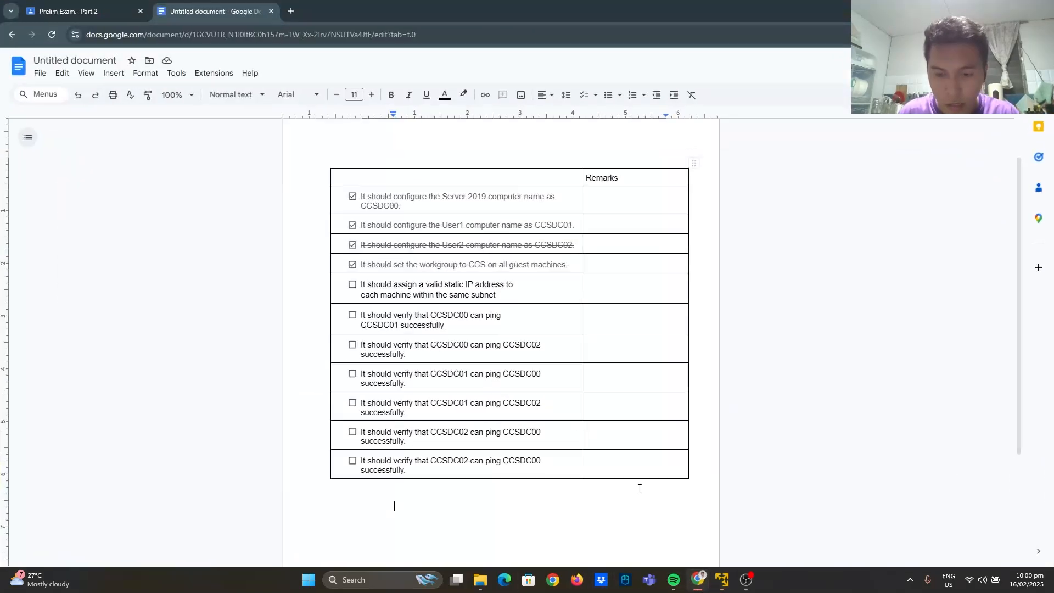
click(352, 315)
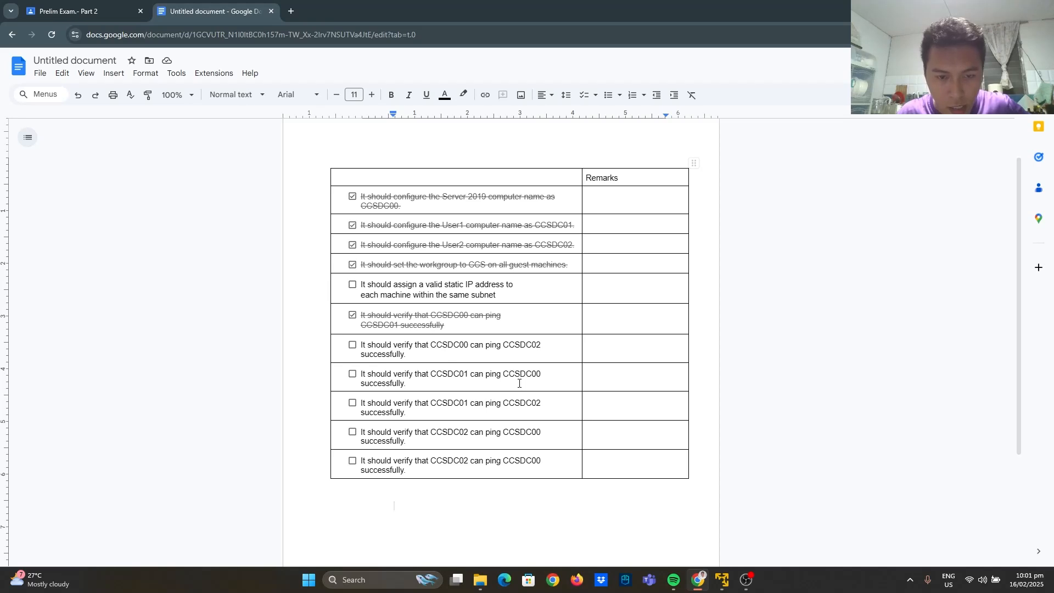
click(352, 373)
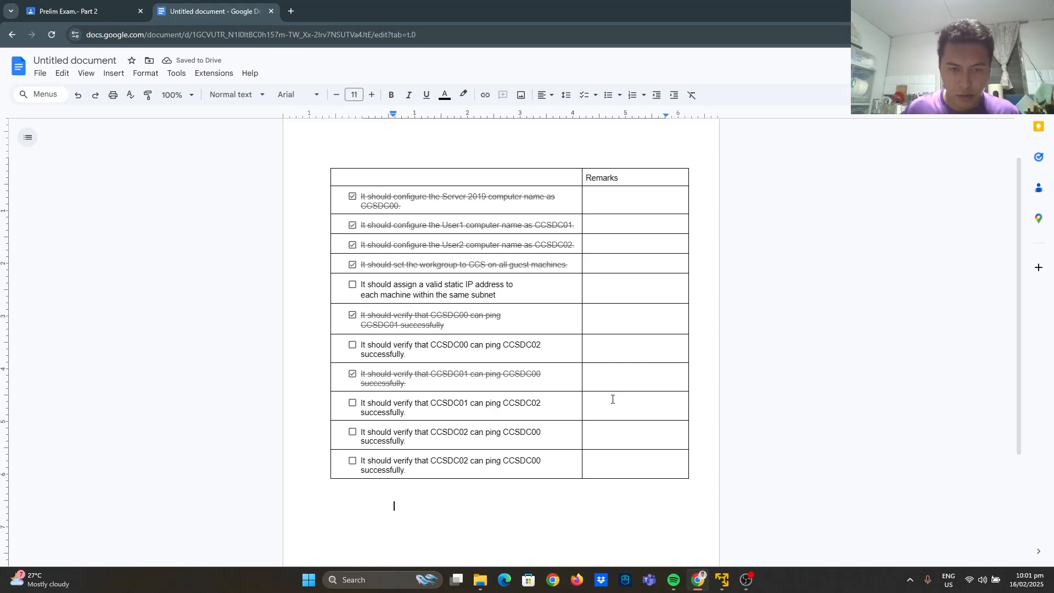
Switch to the Windows 7 x64 virtual machine and open its Control Panel.
mouse_move(721, 579)
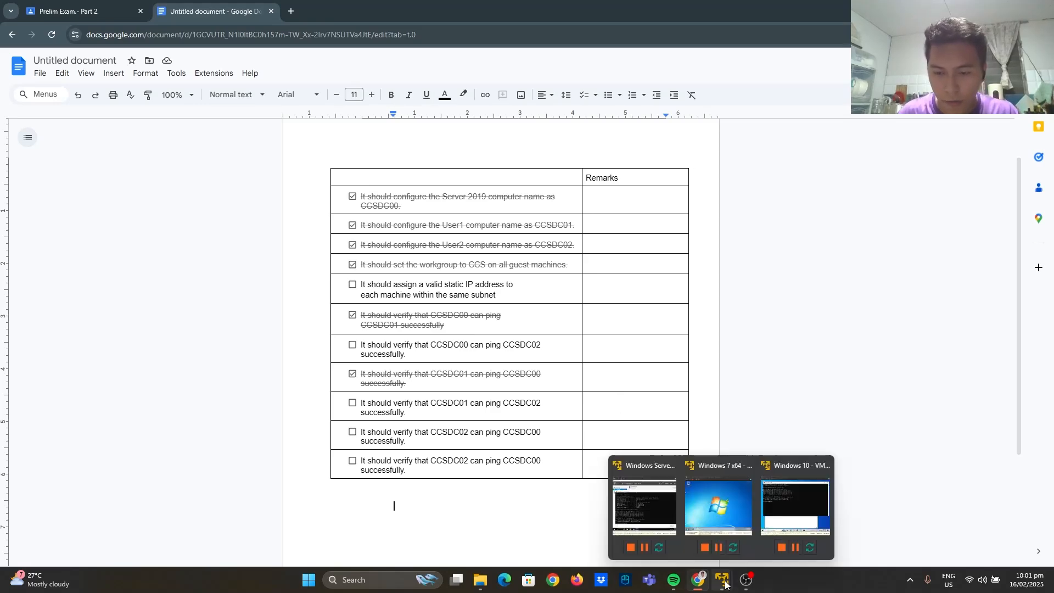
click(749, 506)
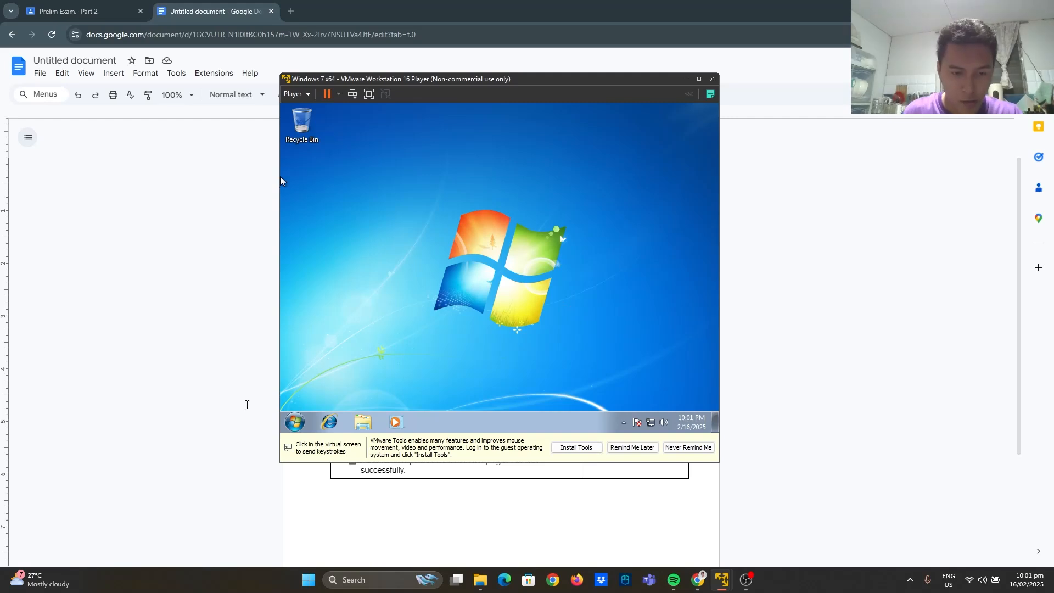
click(295, 427)
click(302, 420)
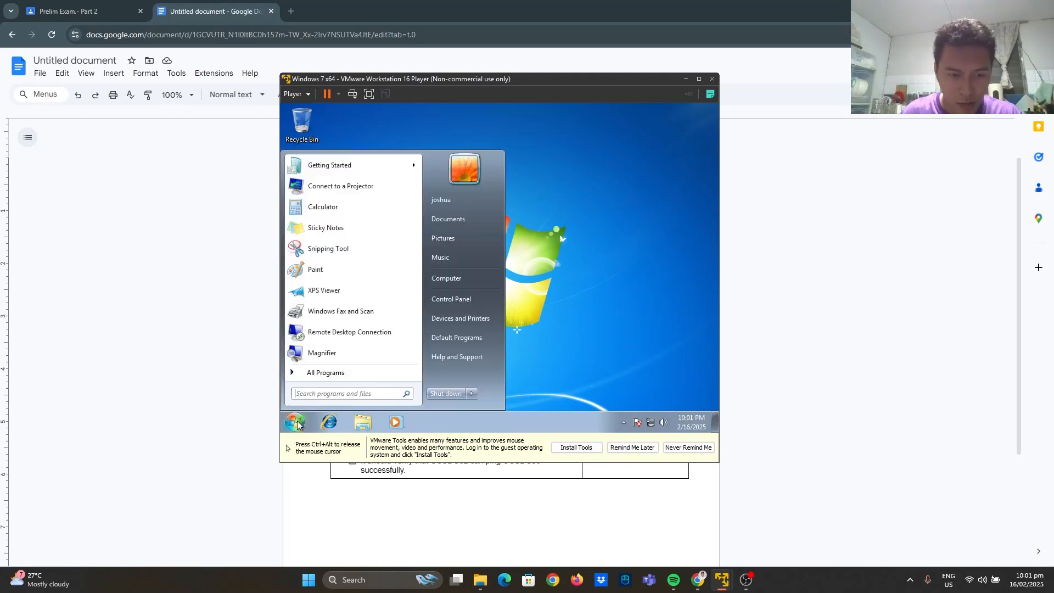
text(contr)
key(Return)
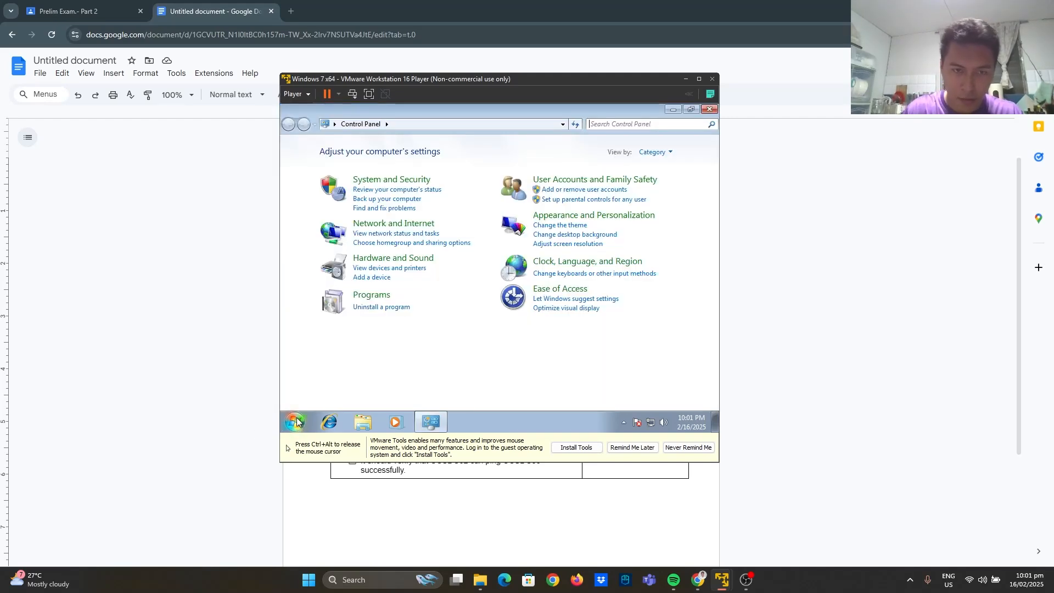
Open the Internet Protocol Version 4 (TCP/IPv4) properties of the Windows 7 machine's Local Area Connection.
click(382, 222)
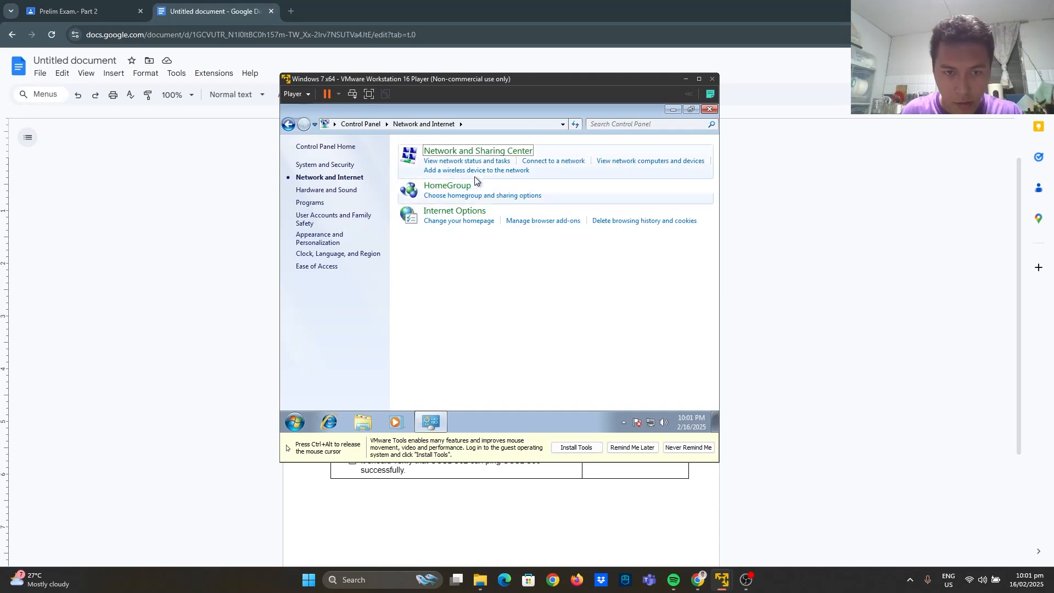
click(476, 163)
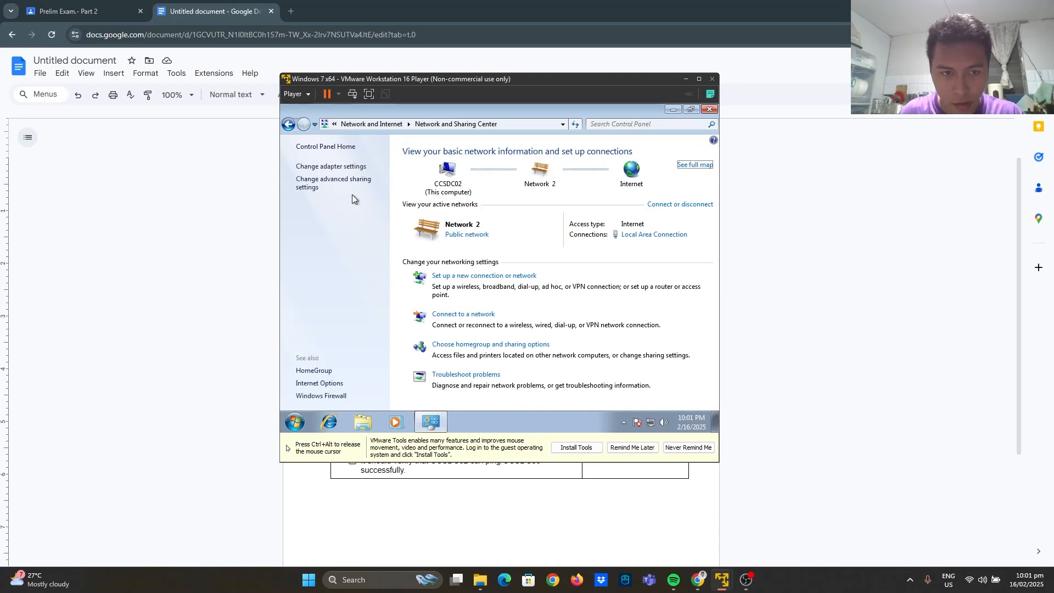
click(338, 166)
right_click(473, 169)
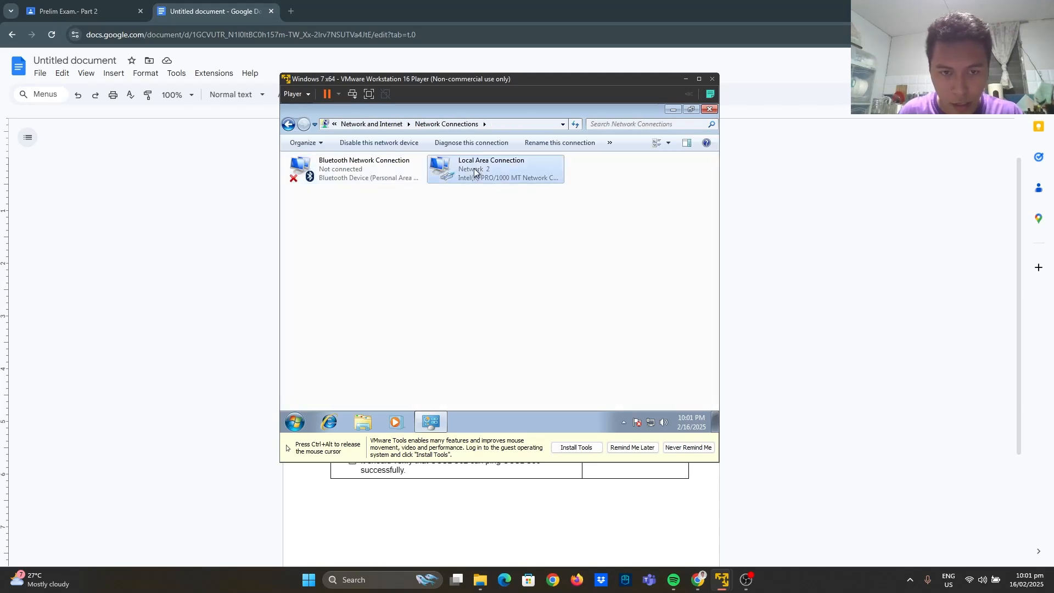
click(508, 273)
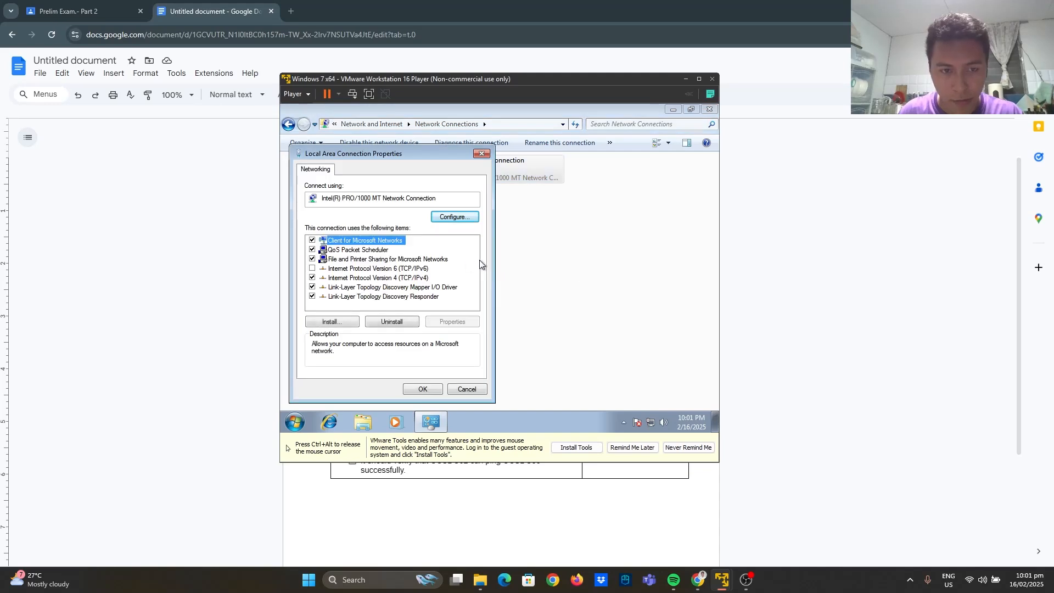
double_click(402, 279)
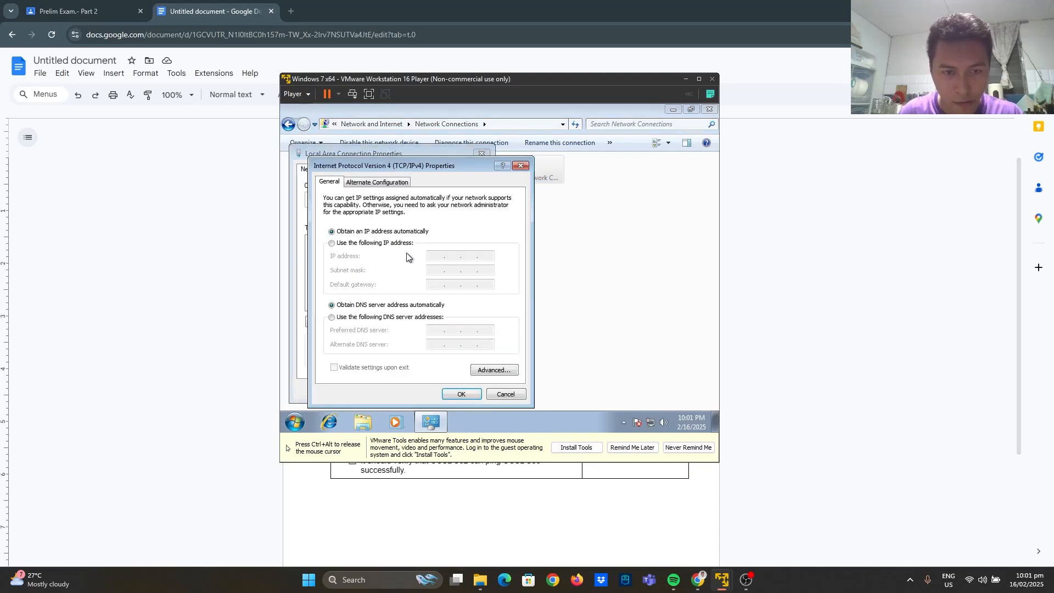
Assign the Windows 7 machine the static IP address 192.168.254.192 with subnet mask 255.255.255.0.
click(380, 243)
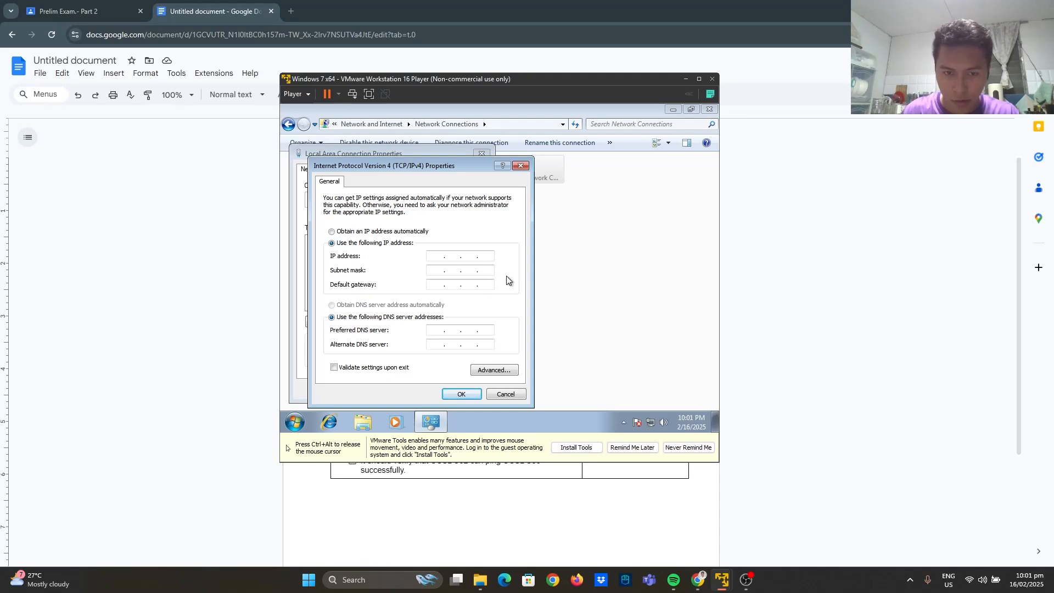
text(192 . )
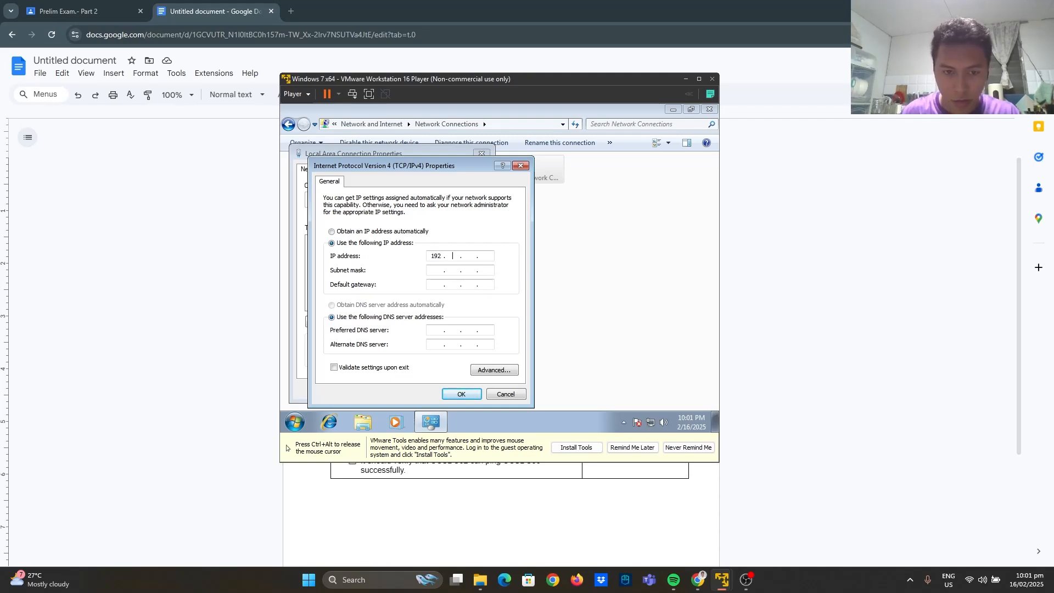
text(168)
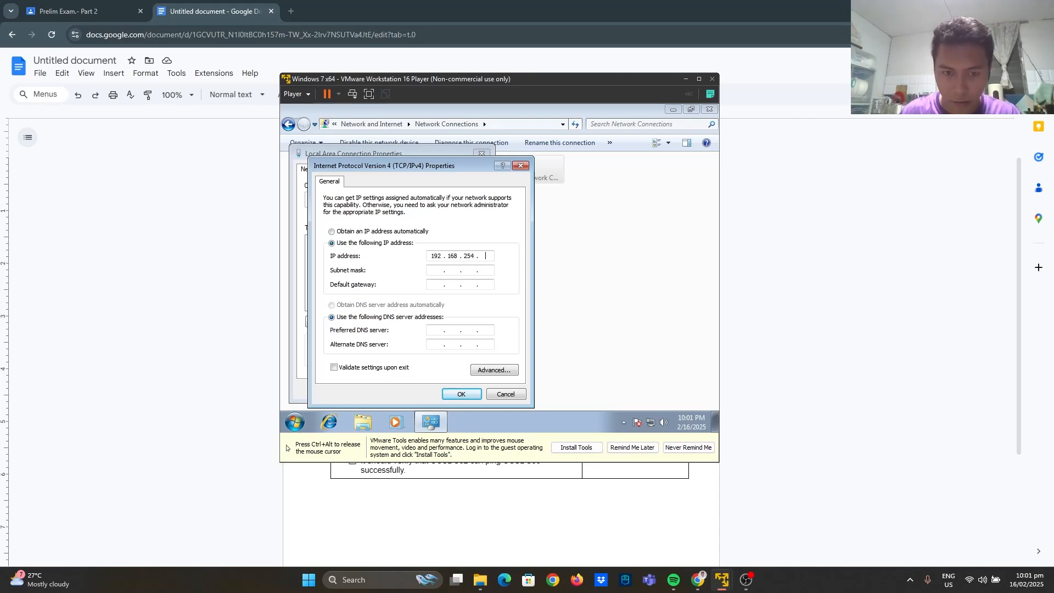
text(192)
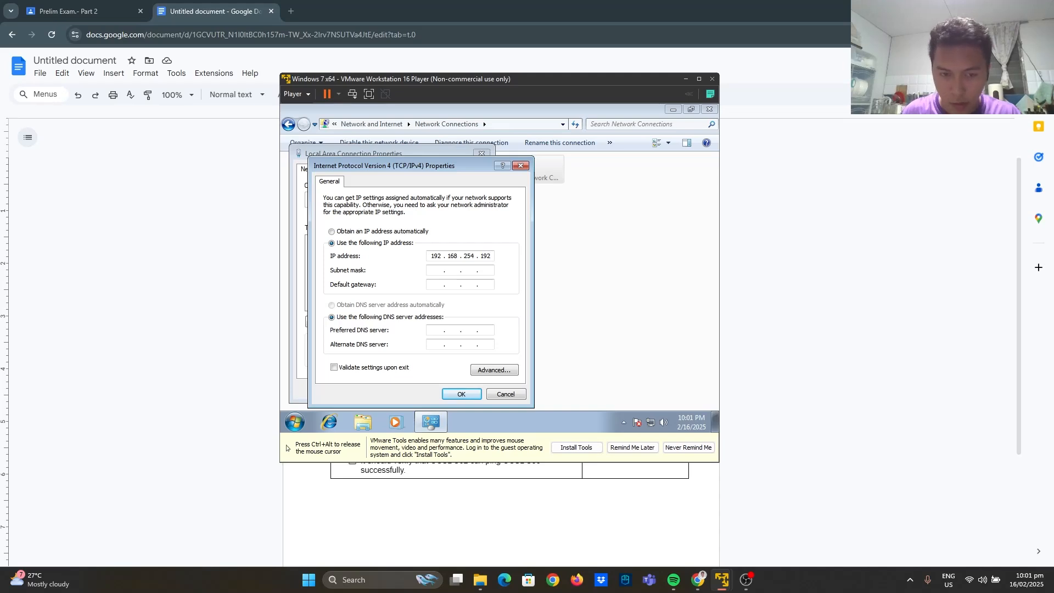
click(435, 270)
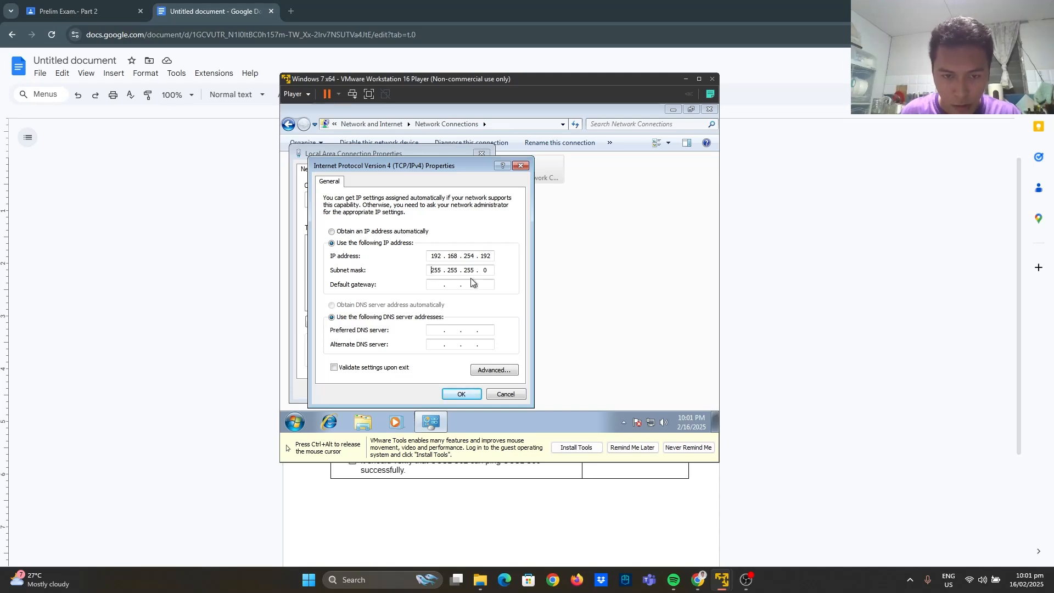
Set both the default gateway and the preferred DNS server to 192.168.254.254.
click(435, 285)
text(192 . . .)
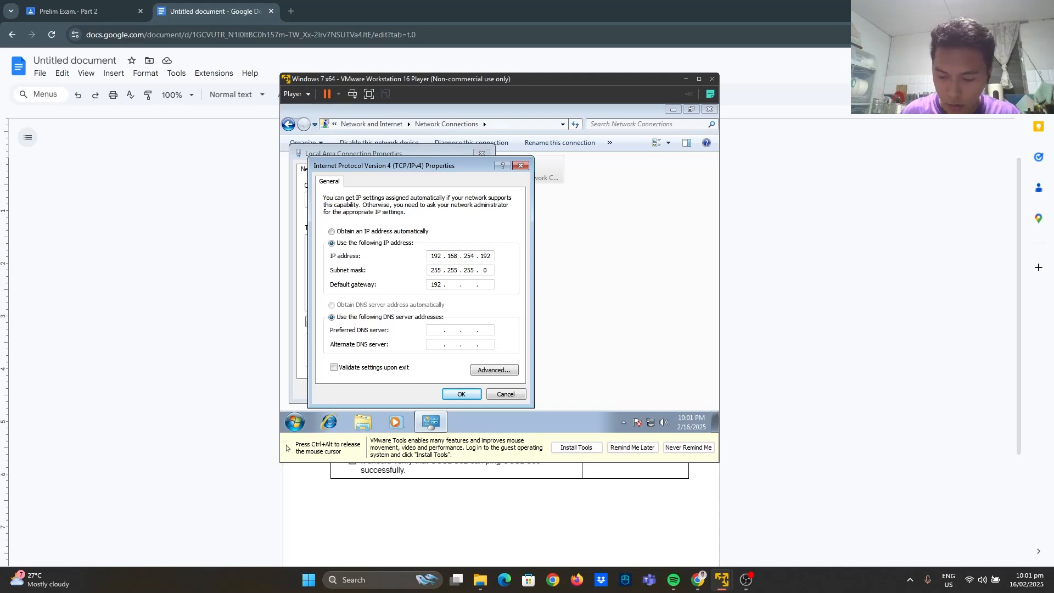
text(168 )
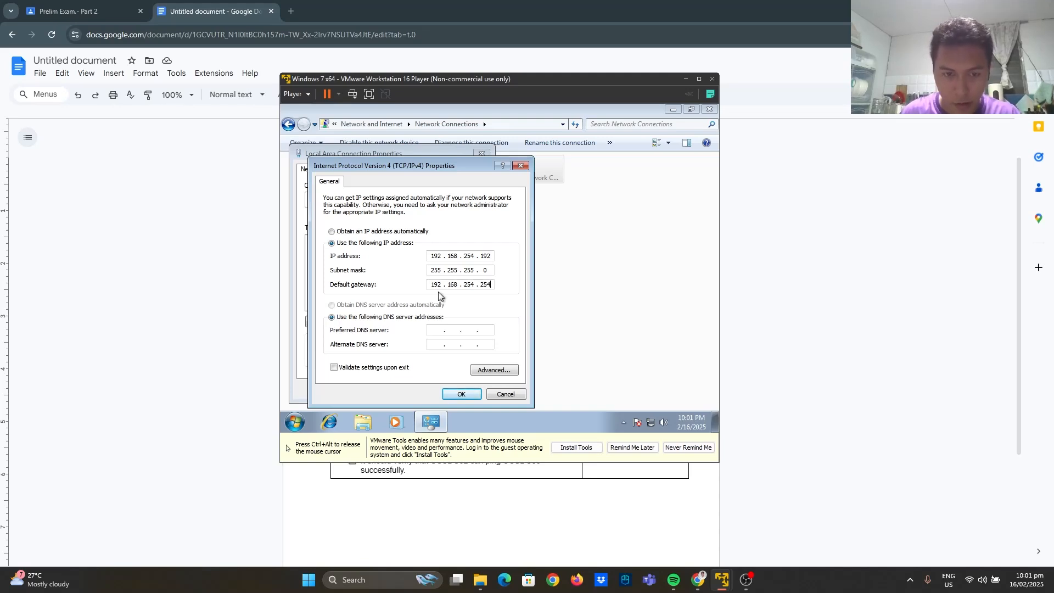
text(1921682)
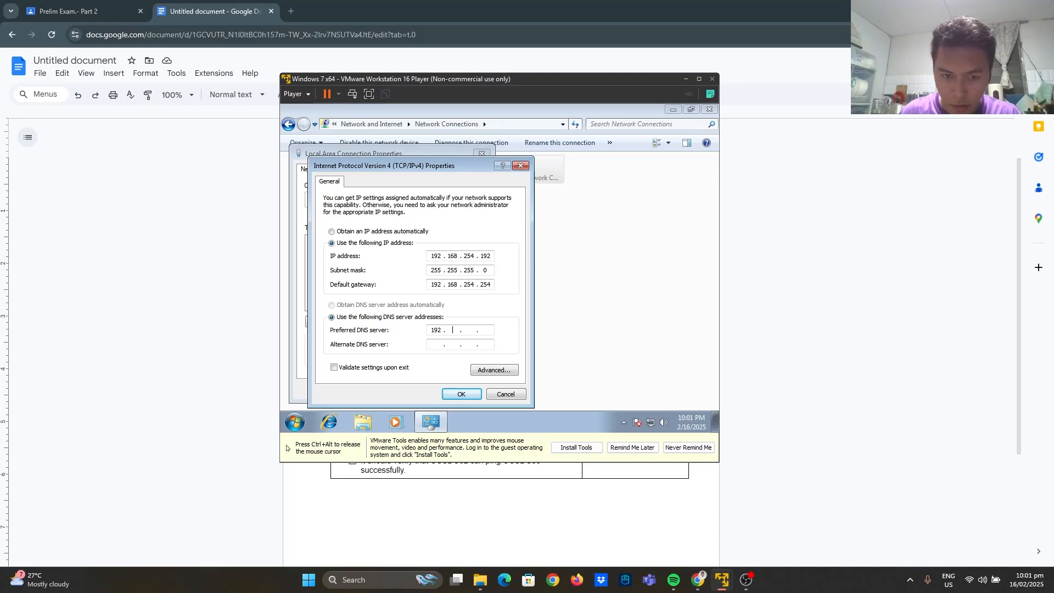
text(54254)
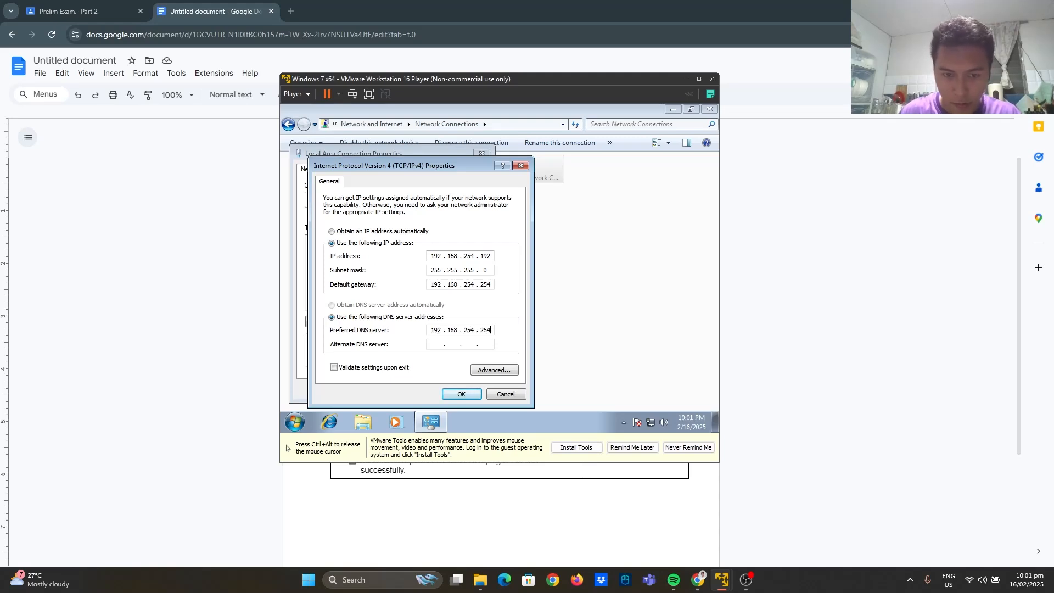
Set the alternate DNS server to 8.8.8.8 and apply the Windows 7 machine's Local Area Connection settings.
click(448, 348)
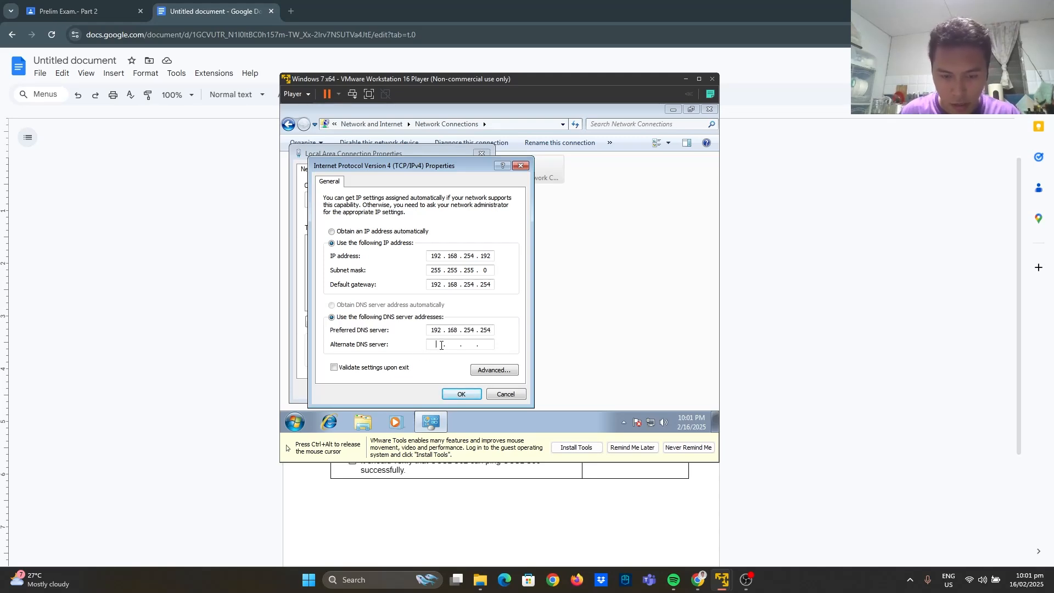
text(8.8.8.)
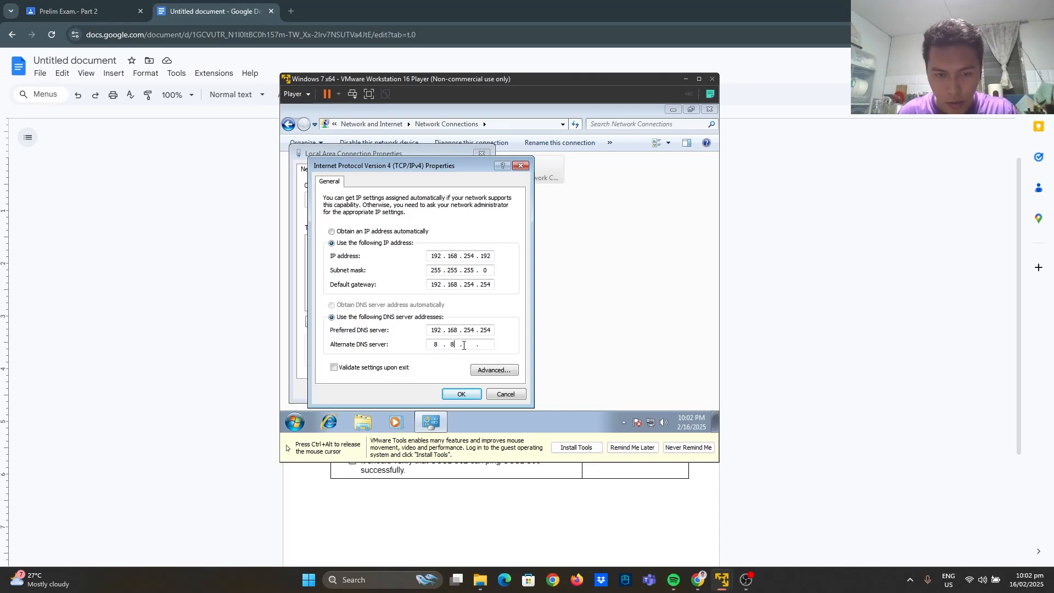
text(8)
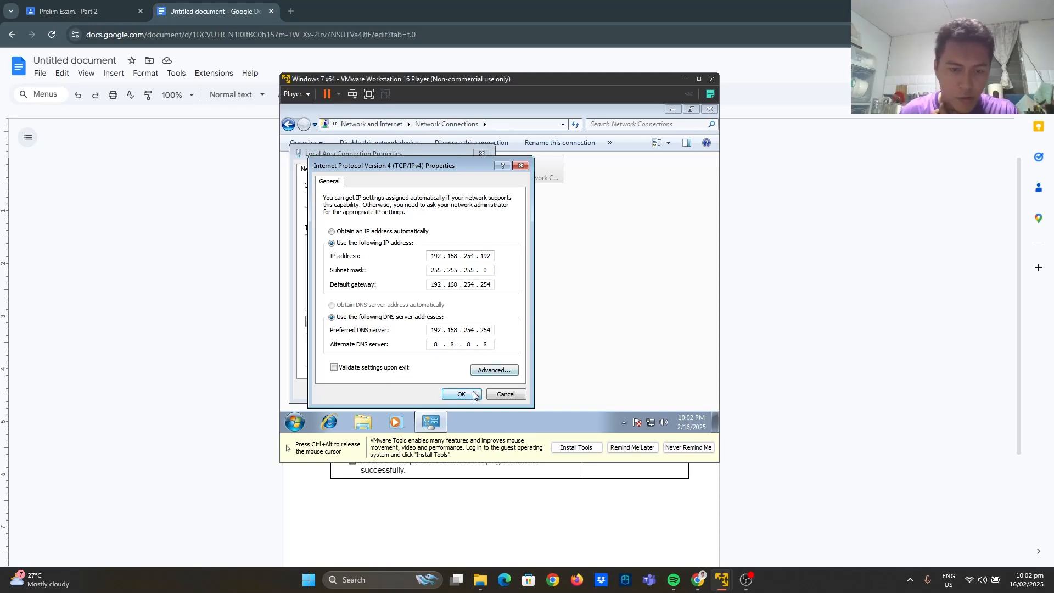
click(472, 394)
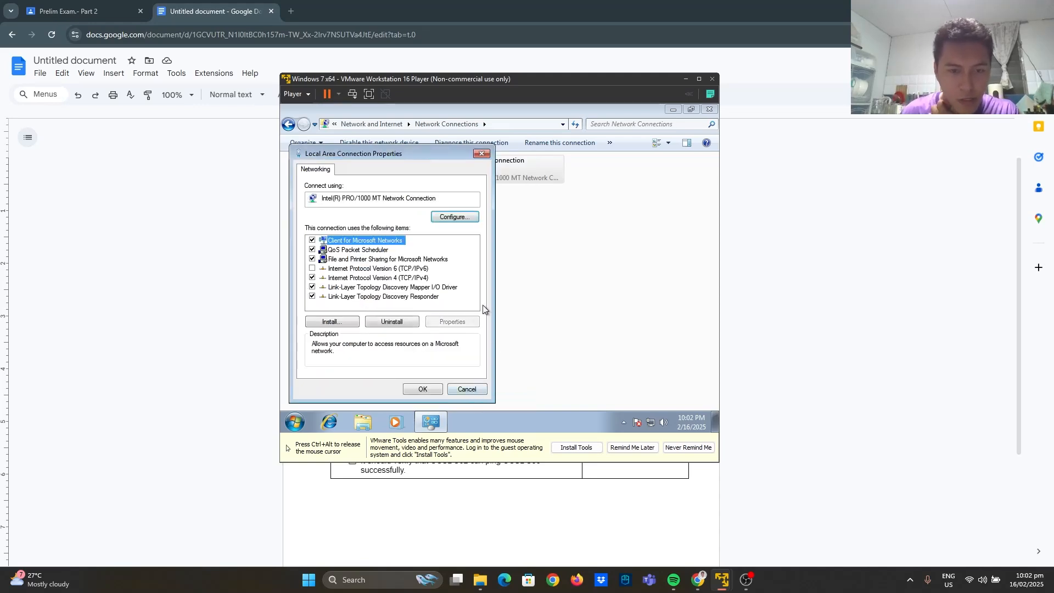
click(433, 389)
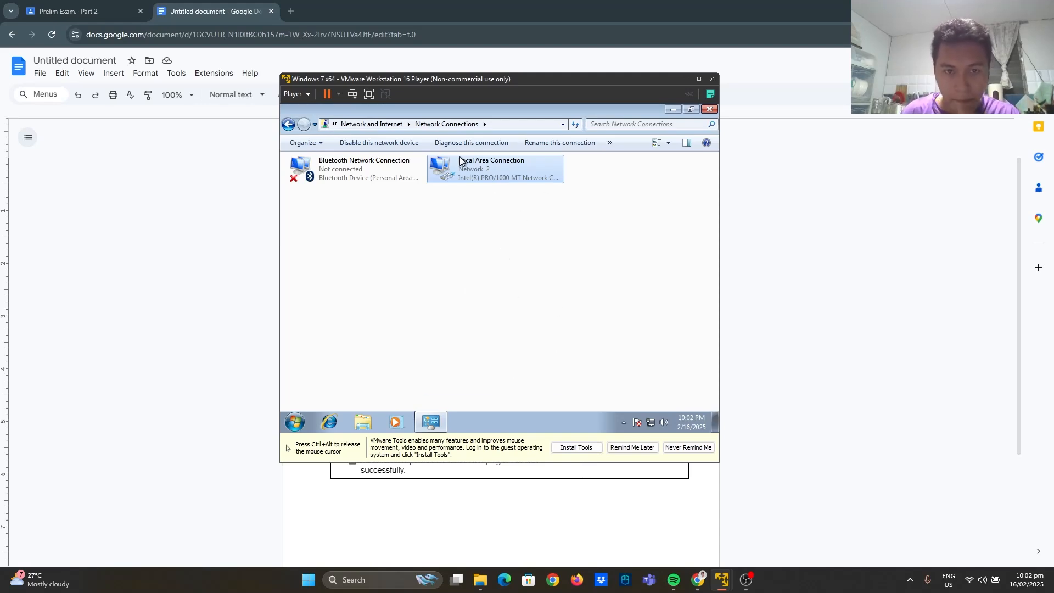
Open a Command Prompt on the Windows 7 machine.
click(300, 432)
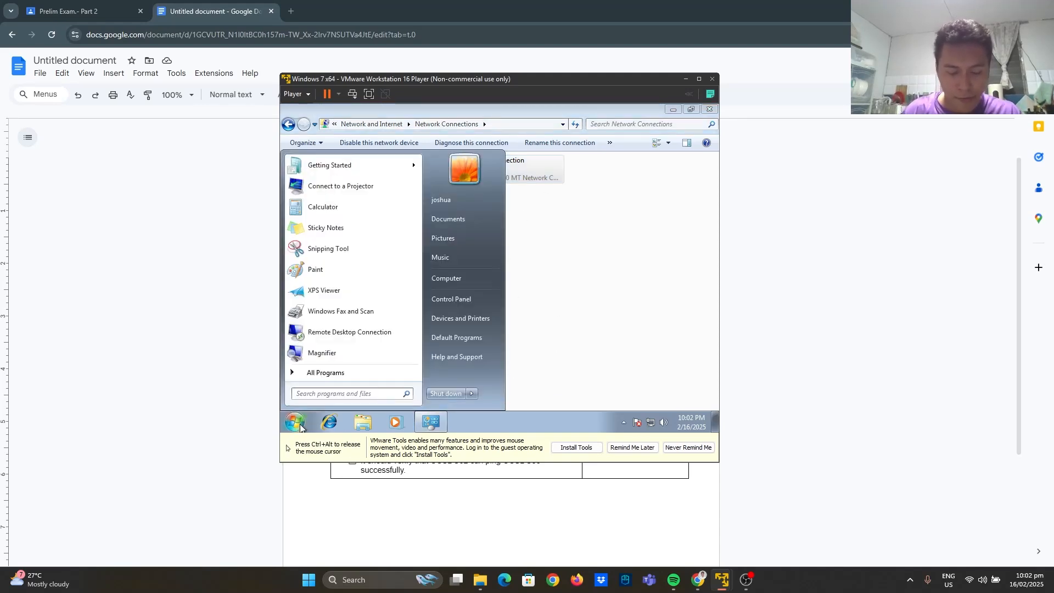
text(cmd)
key(Return)
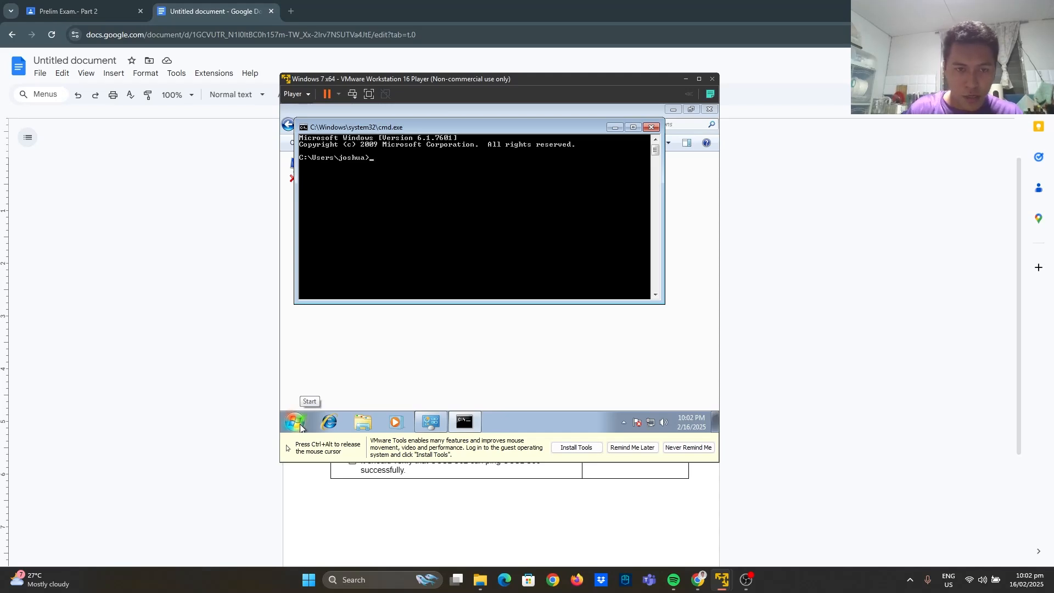
Run ipconfig /all on the Windows 7 machine and review the Local Area Connection's IPv4 settings.
text(ipc)
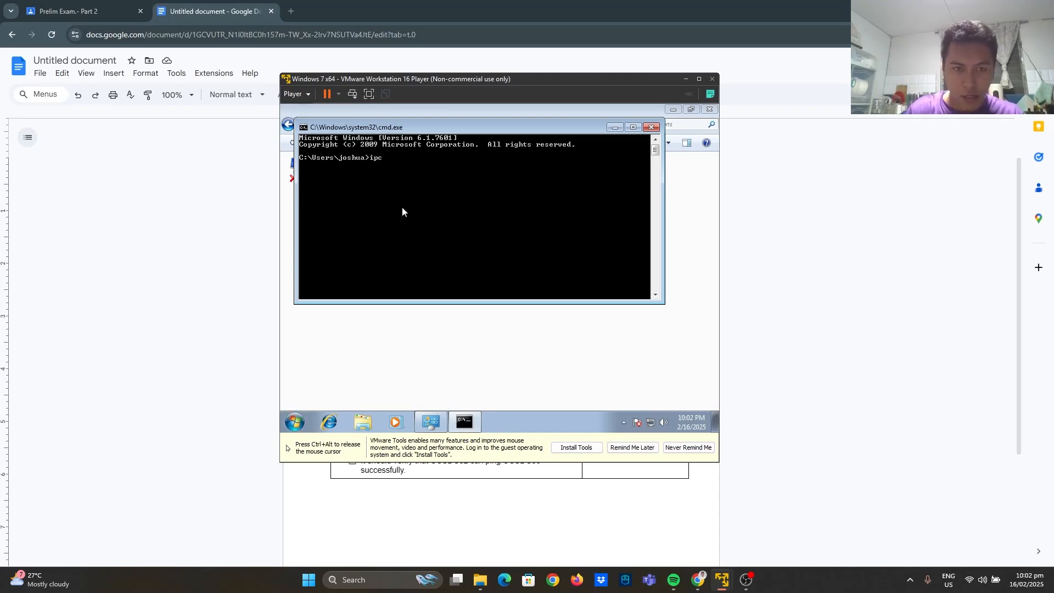
text(onfig)
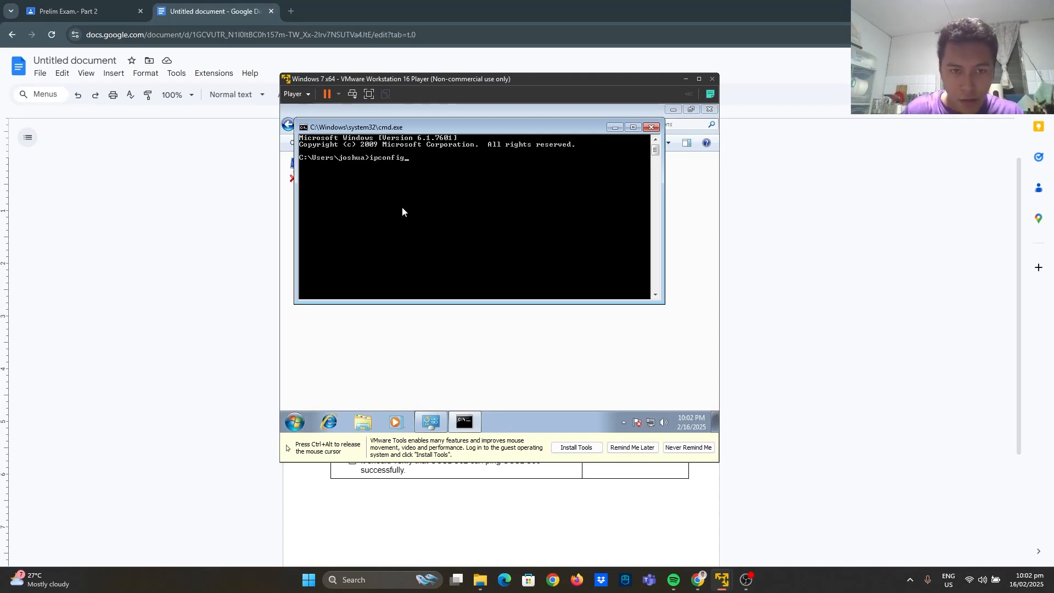
text( /all)
key(Return)
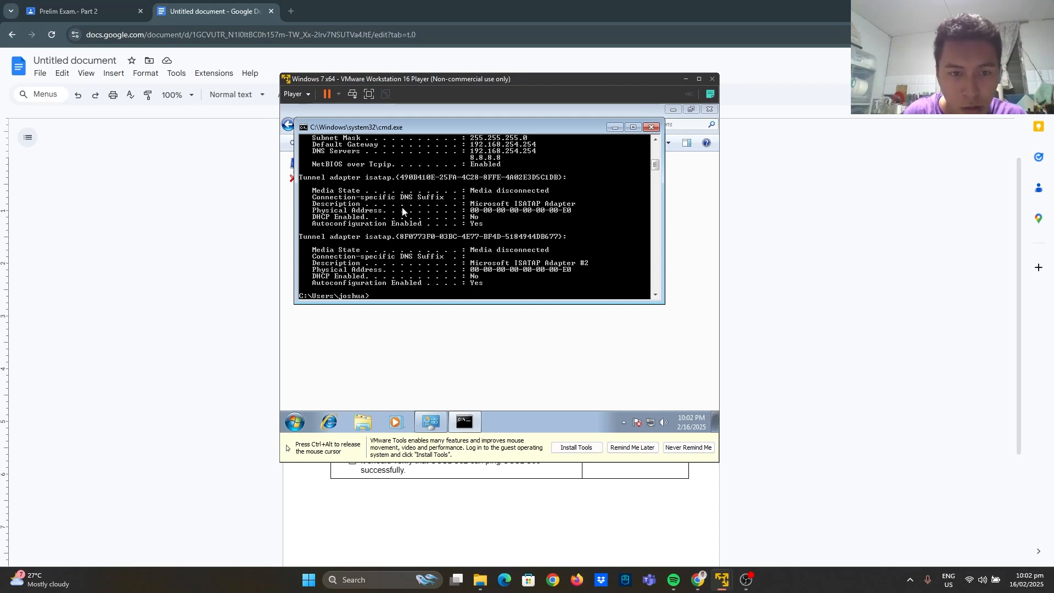
scroll(509, 227, up, 3)
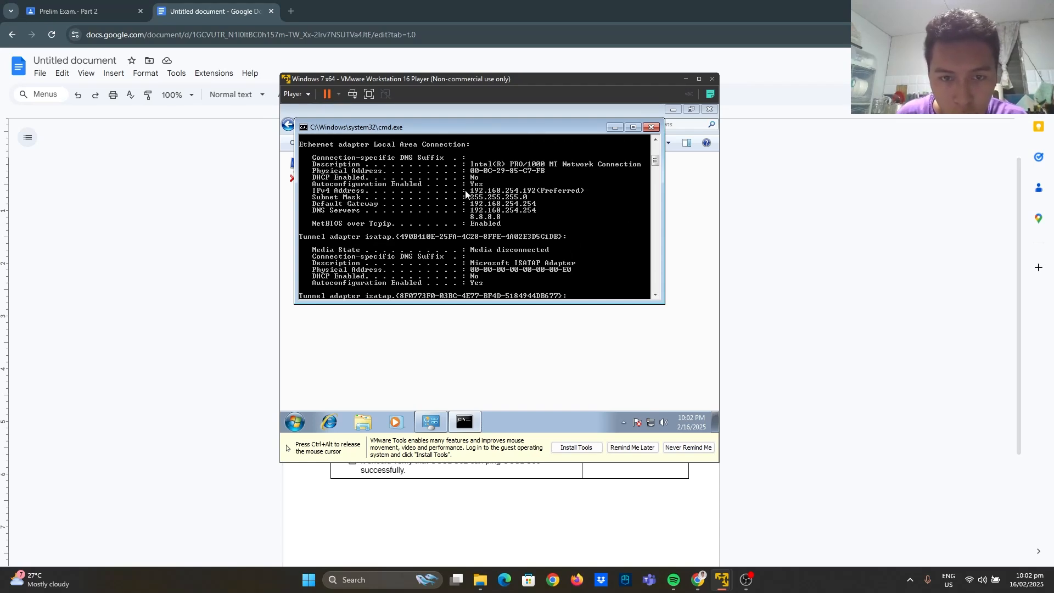
key(ctrl+alt)
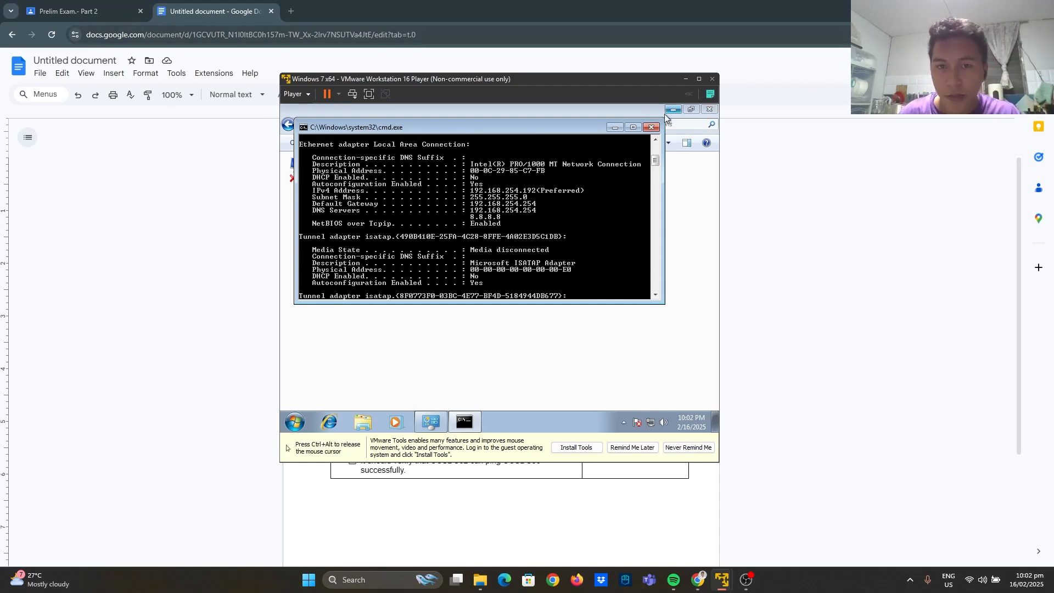
Bring up the Windows Server 2019 virtual machine and place the Windows 7 window beside it.
mouse_move(697, 579)
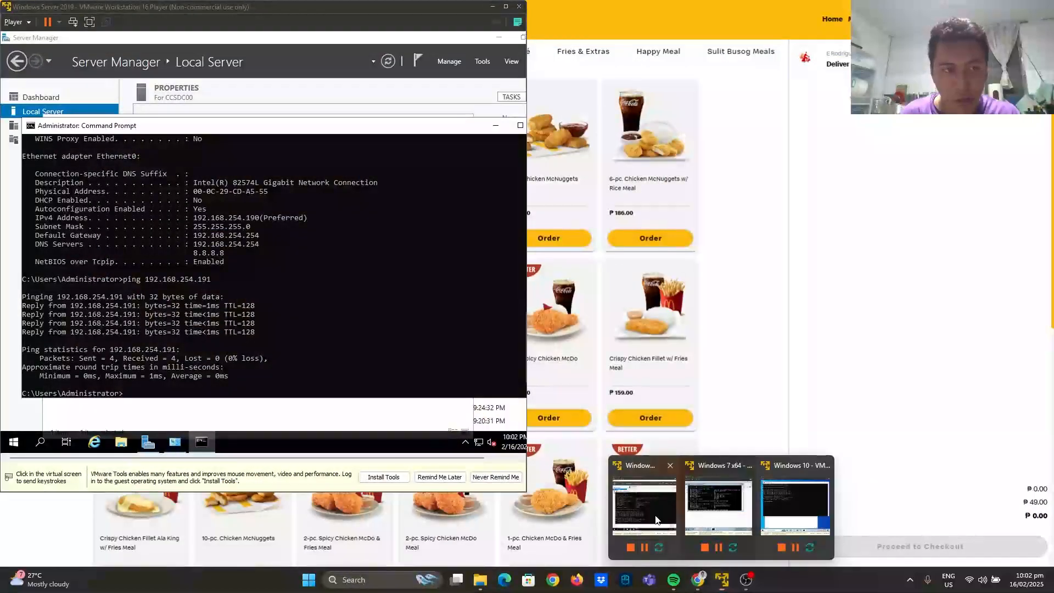
click(655, 516)
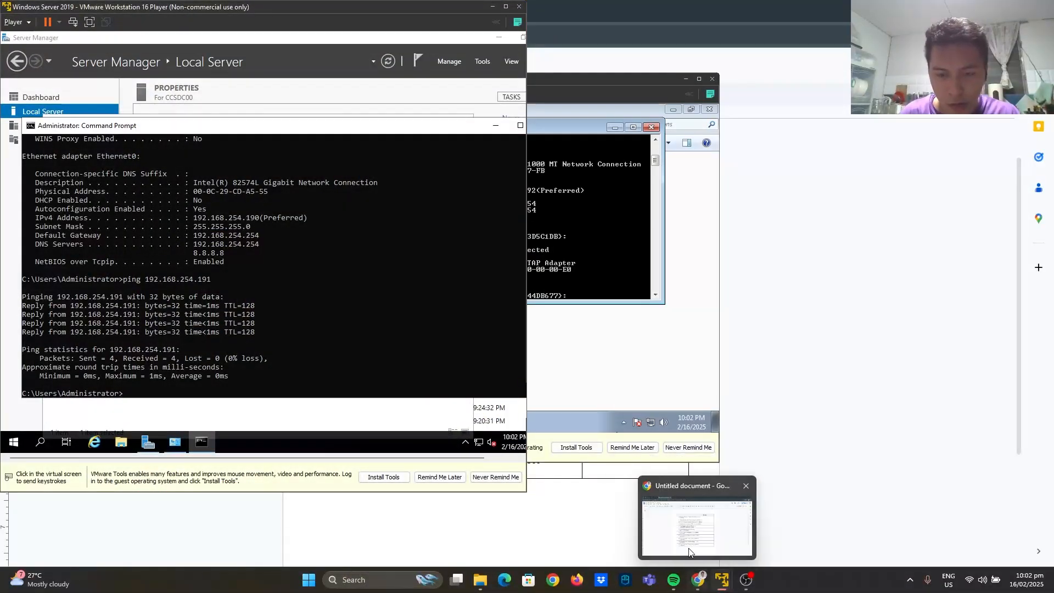
drag(582, 71, 841, 60)
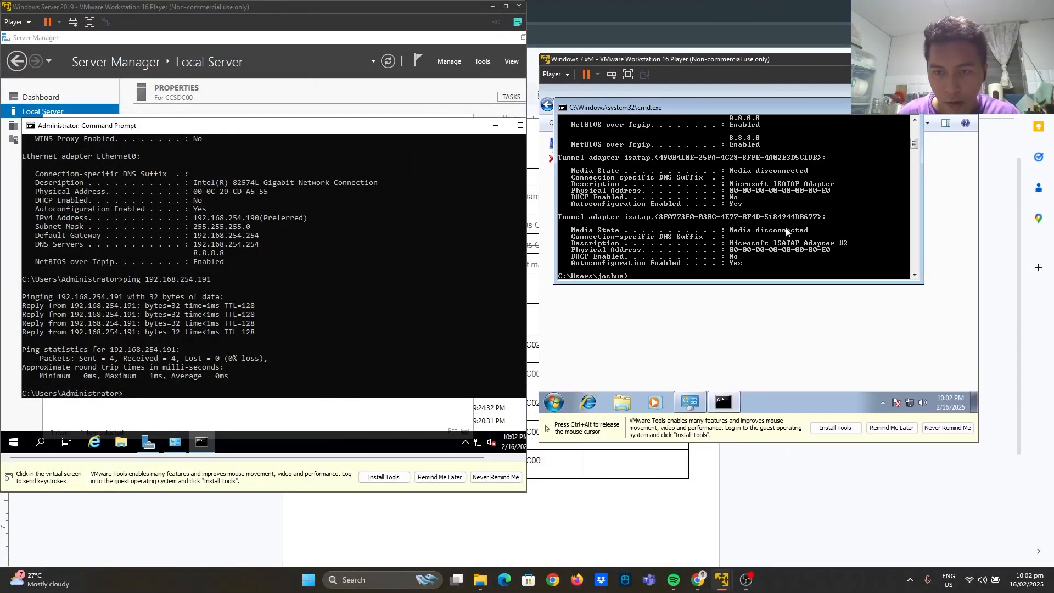
Ping 192.168.254.192 from the Windows Server 2019 Command Prompt, then return to the Windows 7 Command Prompt.
click(258, 389)
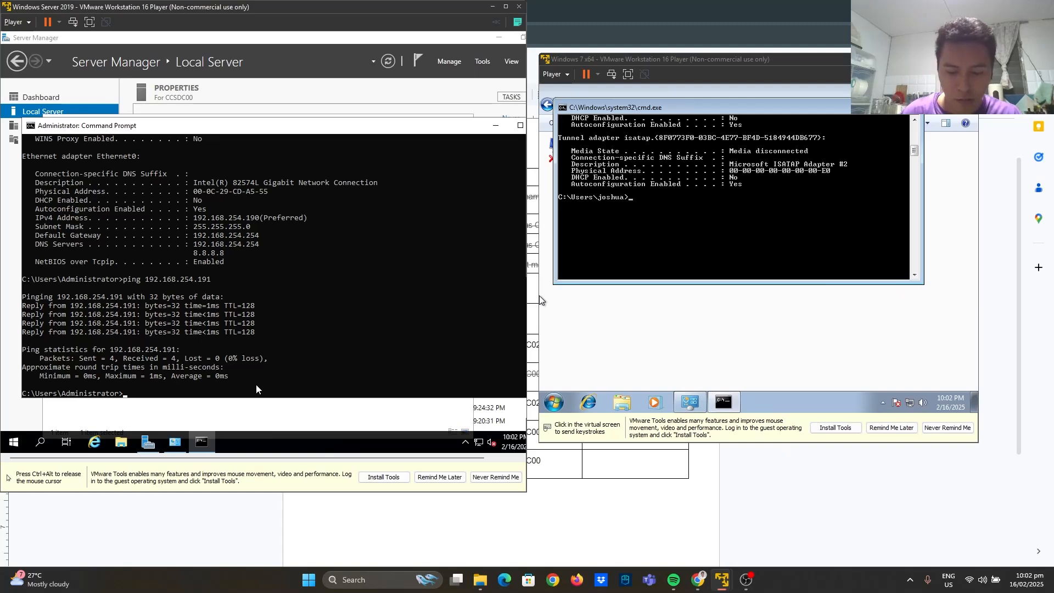
key(Up)
scroll(241, 328, down, 1)
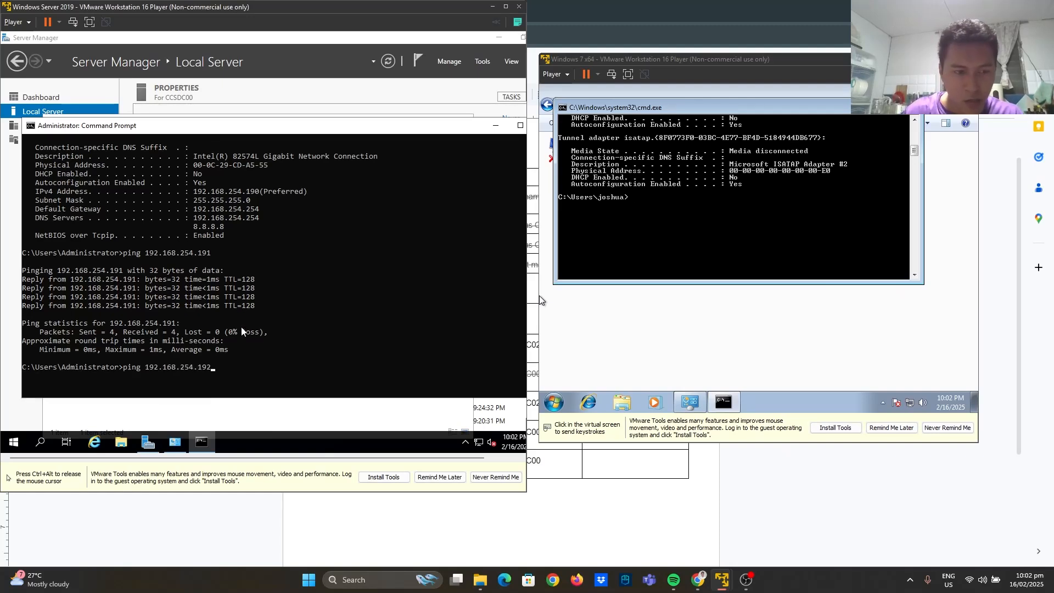
text(2)
key(Return)
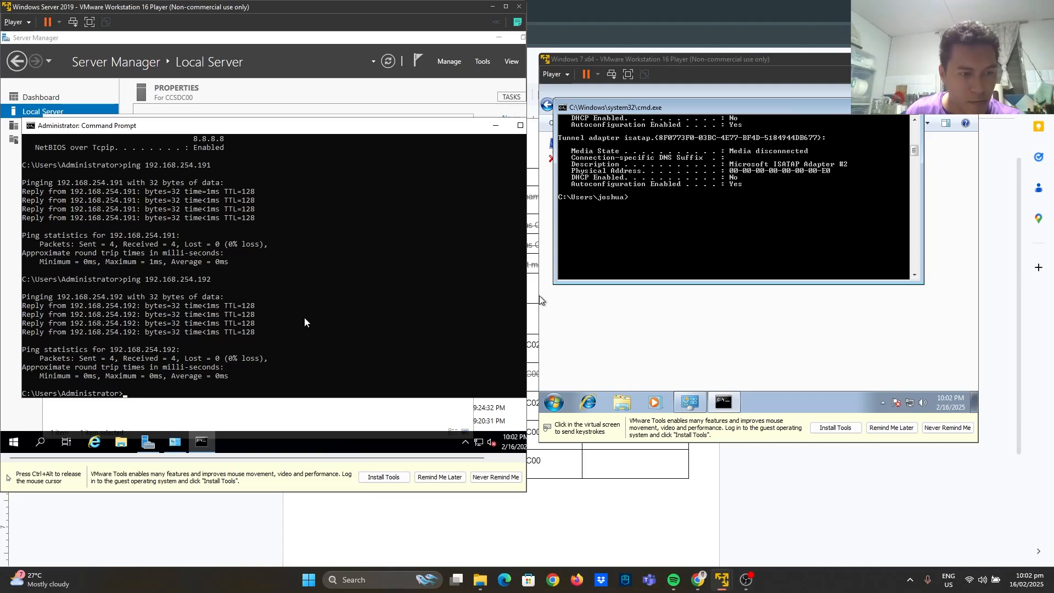
scroll(303, 318, down, 1)
key(ctrl+alt)
click(631, 223)
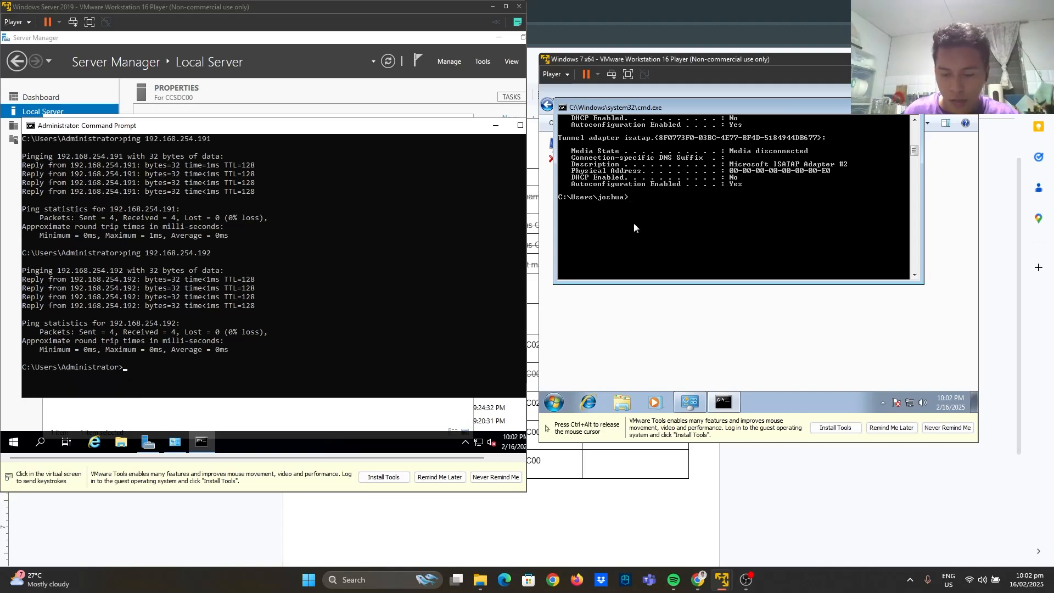
text(ipconfig /all)
key(BackSpace)
key(BackSpace)
key(BackSpace)
key(BackSpace)
key(BackSpace)
key(BackSpace)
key(BackSpace)
key(BackSpace)
key(BackSpace)
key(BackSpace)
key(BackSpace)
key(BackSpace)
key(BackSpace)
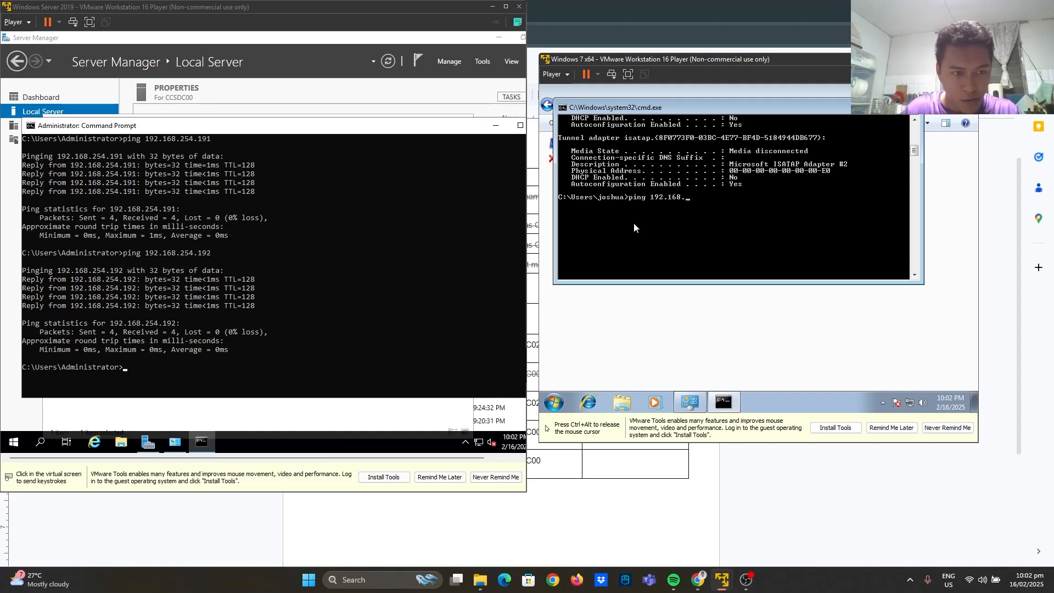
Enter the command ping 192.168.254.190 at the Windows 7 prompt without running it.
text(54.)
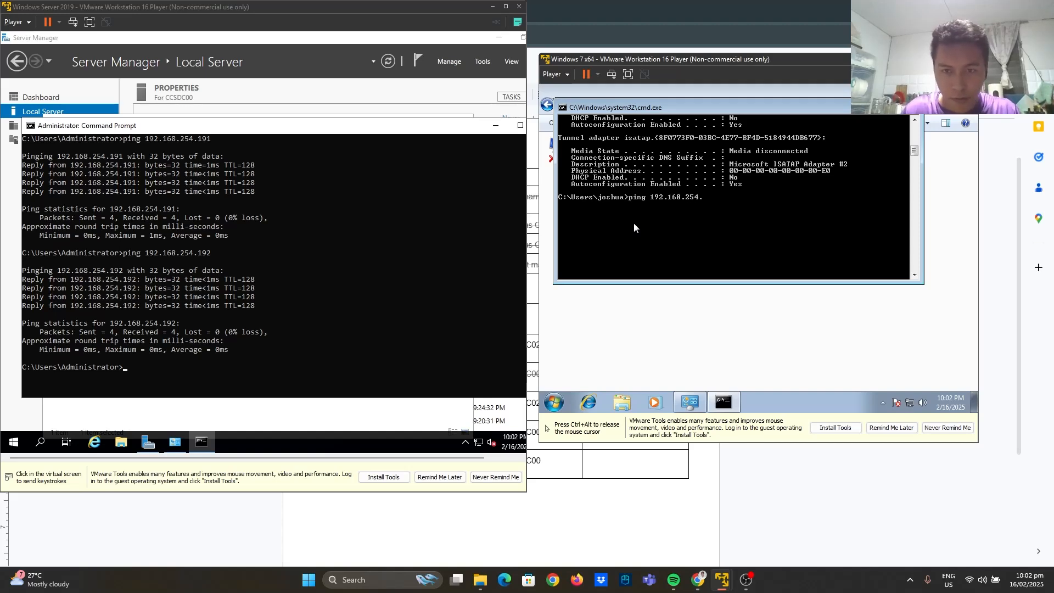
text(19)
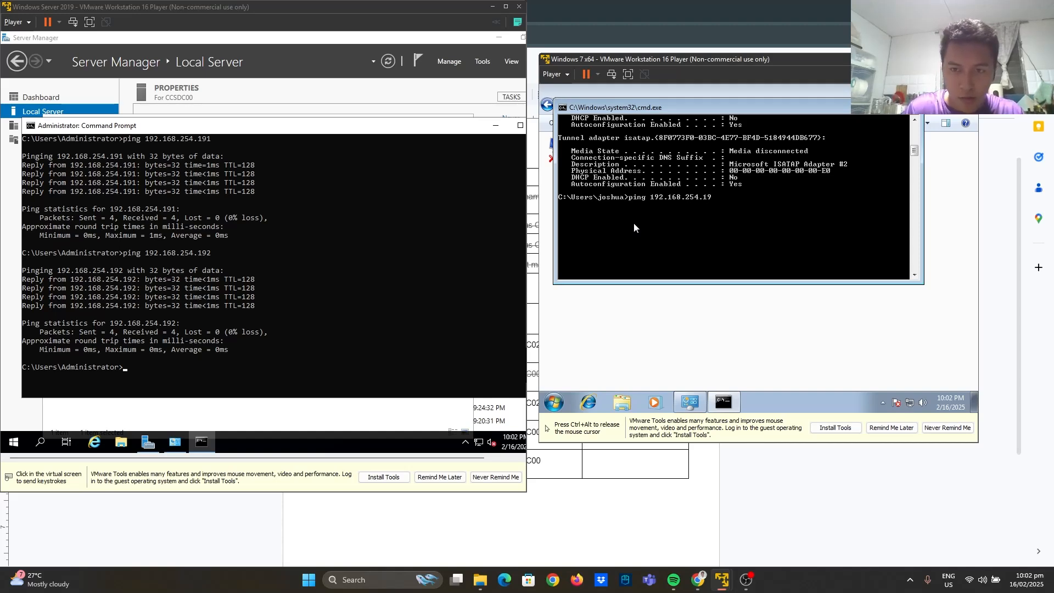
text(0)
Check the server's IPv4 address in the earlier ipconfig output of the Windows Server 2019 Command Prompt.
key(ctrl+alt)
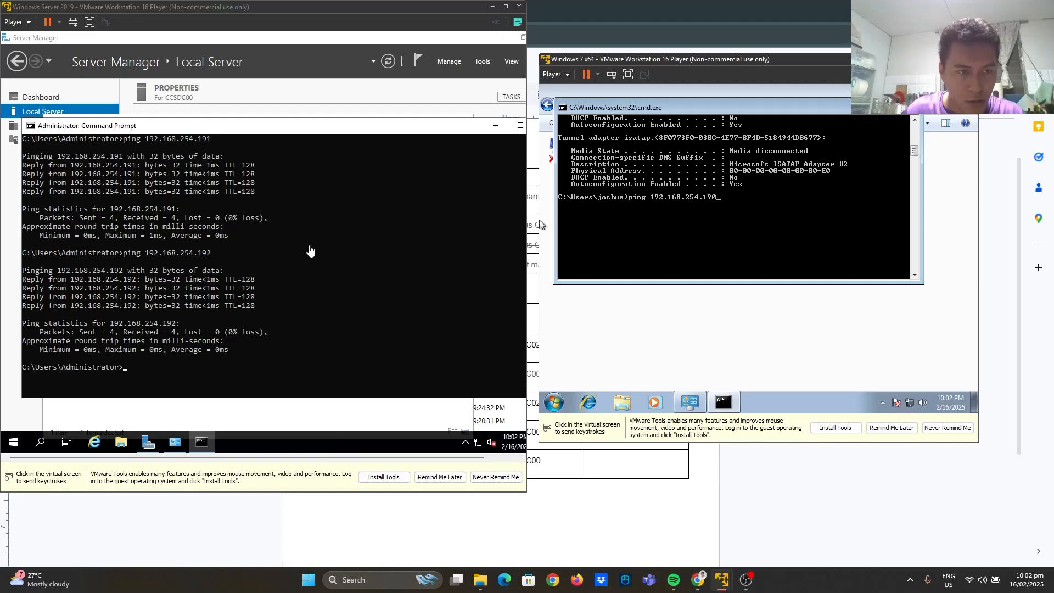
click(258, 220)
scroll(264, 217, up, 6)
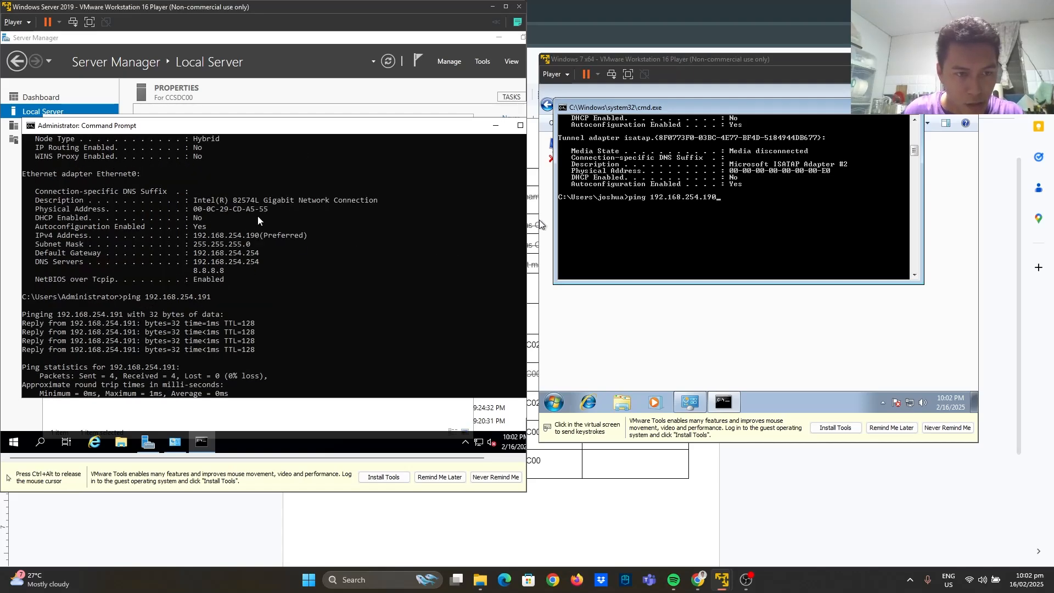
scroll(258, 215, up, 2)
drag(193, 290, 259, 290)
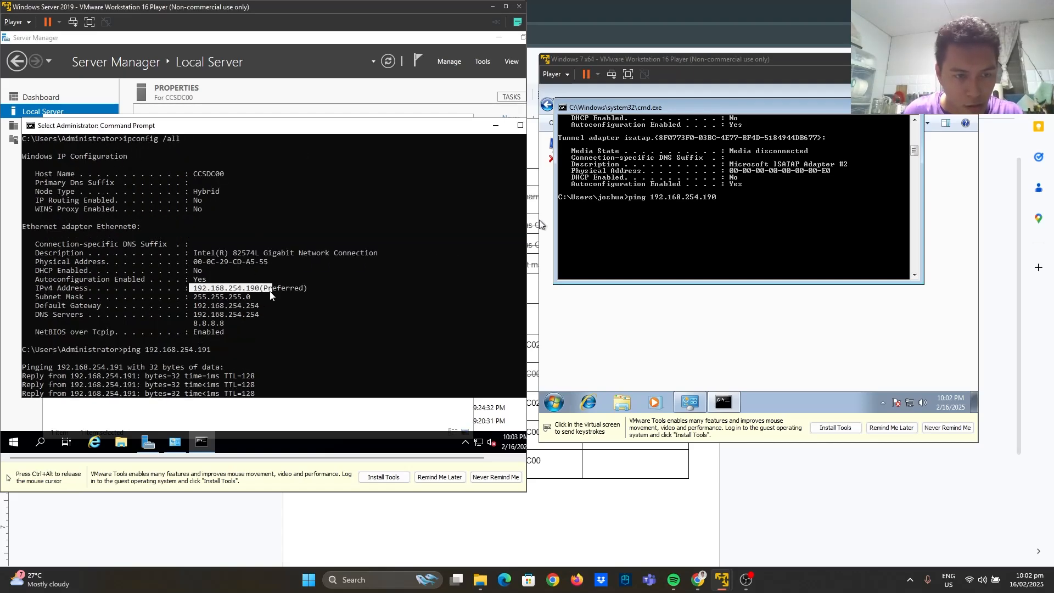
scroll(466, 275, down, 8)
key(ctrl+alt)
Run the prepared ping to 192.168.254.190 from the Windows 7 machine.
click(750, 211)
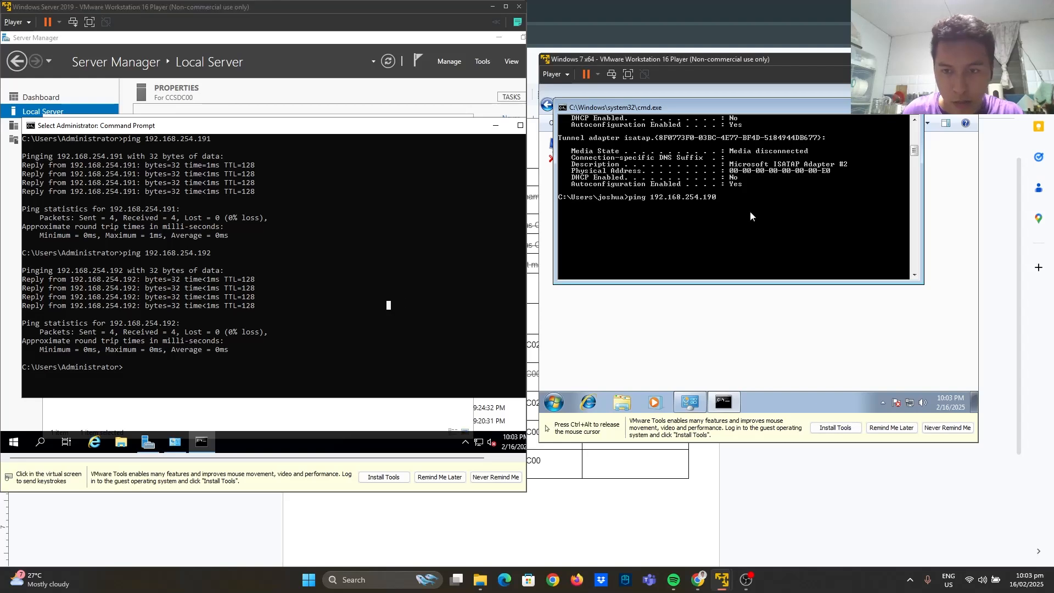
key(Return)
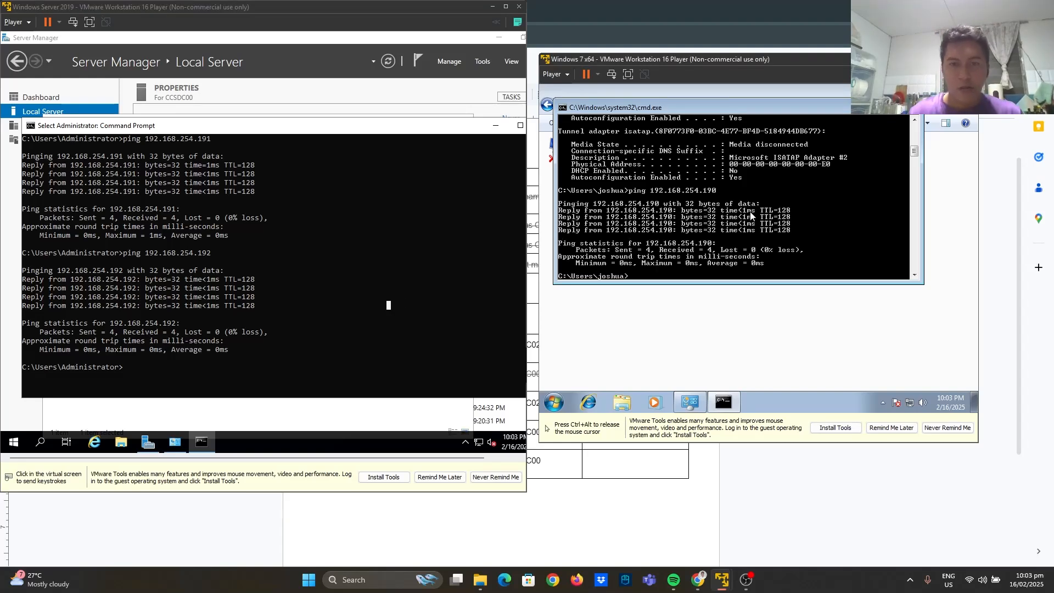
key(ctrl+alt)
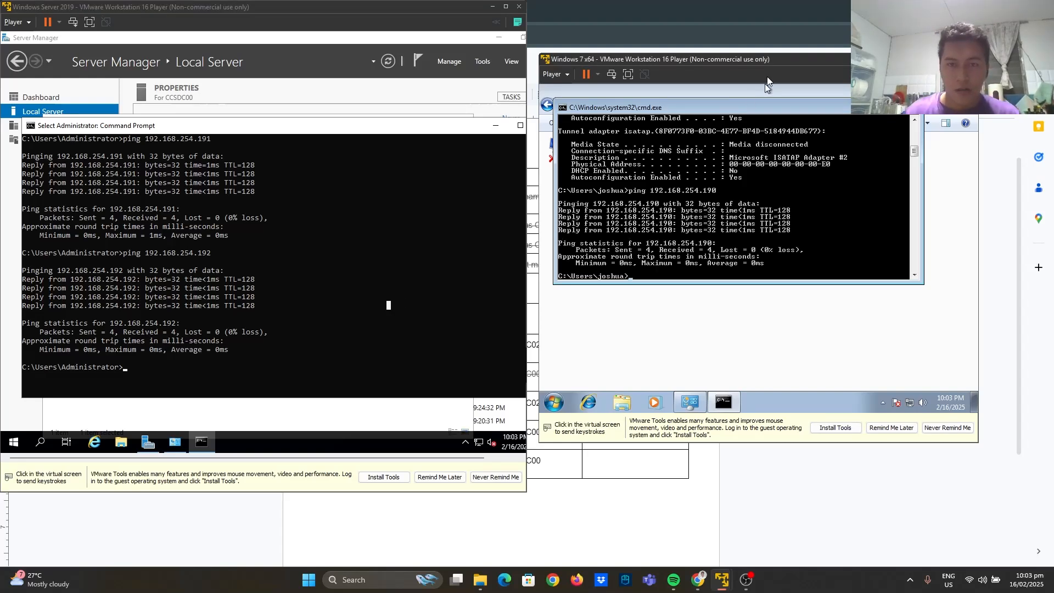
Switch to the Google Docs checklist and tick CCSDC00 can ping CCSDC02 and the first CCSDC02 can ping CCSDC00 item.
click(589, 11)
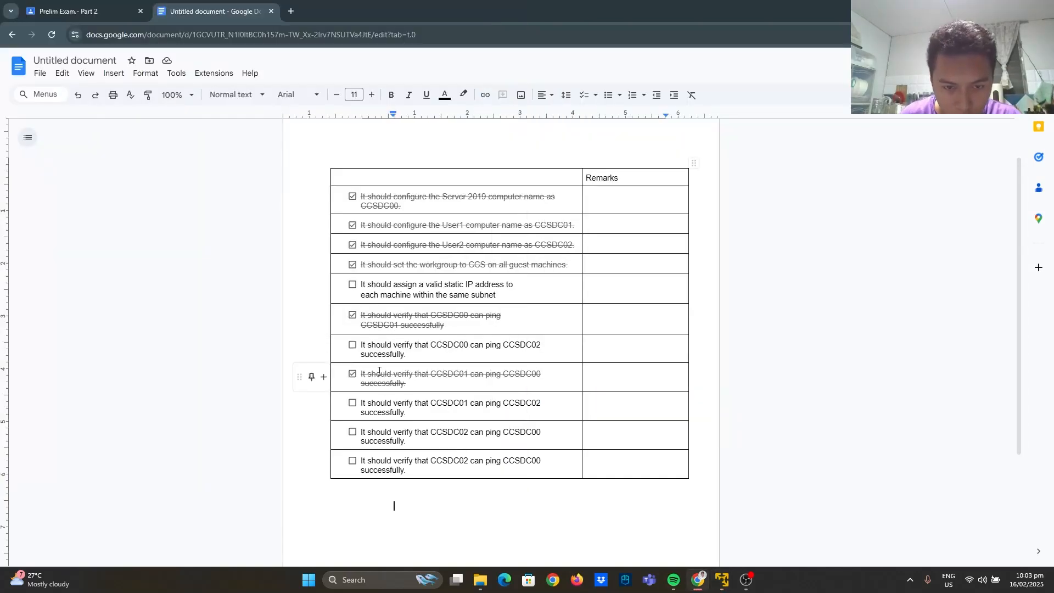
click(352, 346)
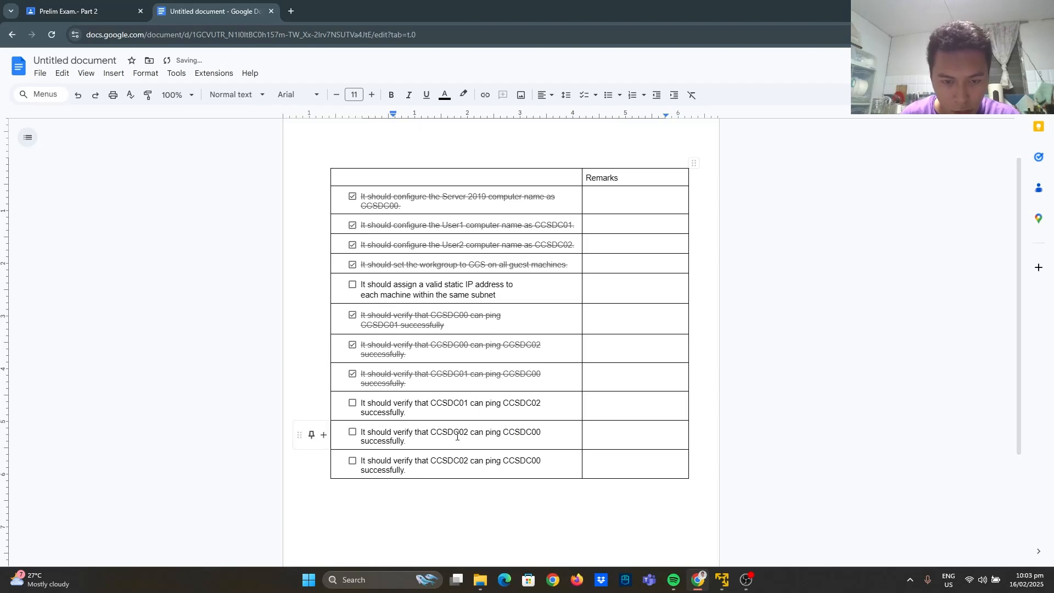
click(353, 435)
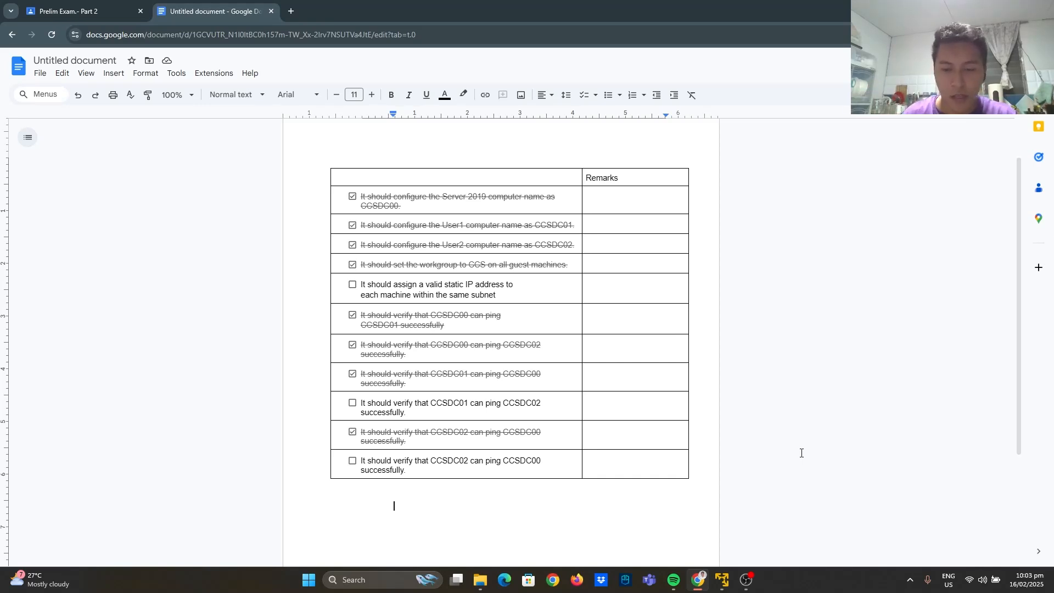
Switch to the Windows 7 x64 virtual machine and move its window across to the other side of the desktop.
mouse_move(722, 580)
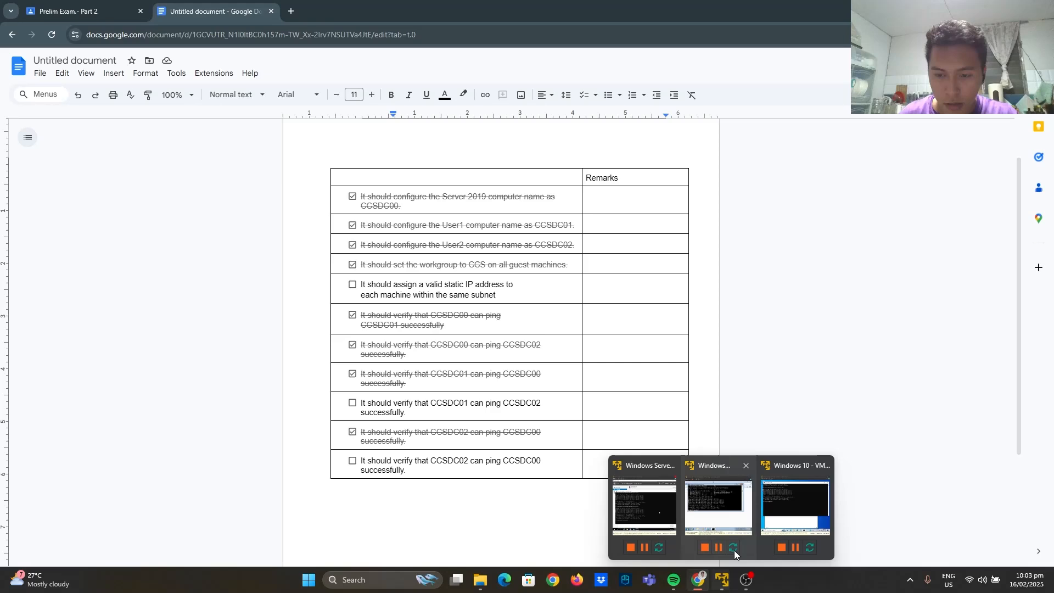
click(725, 509)
drag(786, 58, 303, 58)
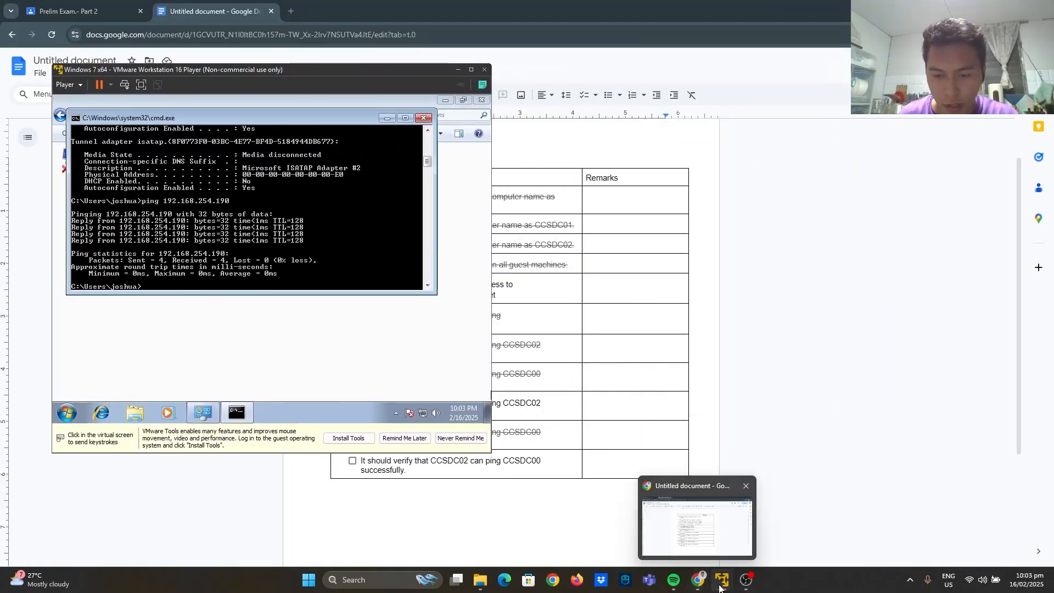
Switch to the Windows 10 virtual machine and ping 192.168.254.192 from its Command Prompt.
mouse_move(720, 587)
click(778, 512)
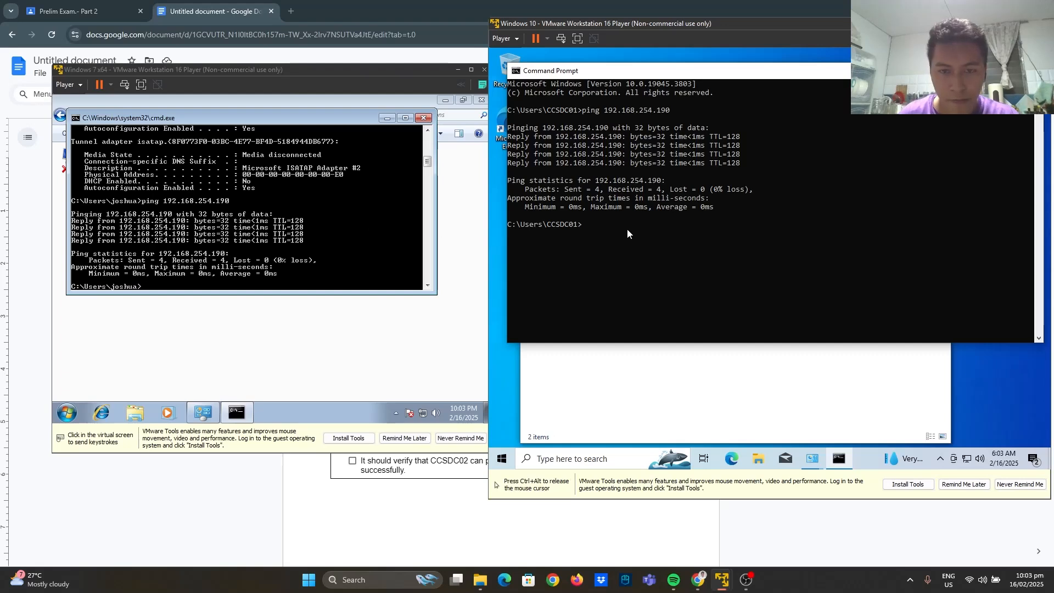
text(ping 192.168.254.19)
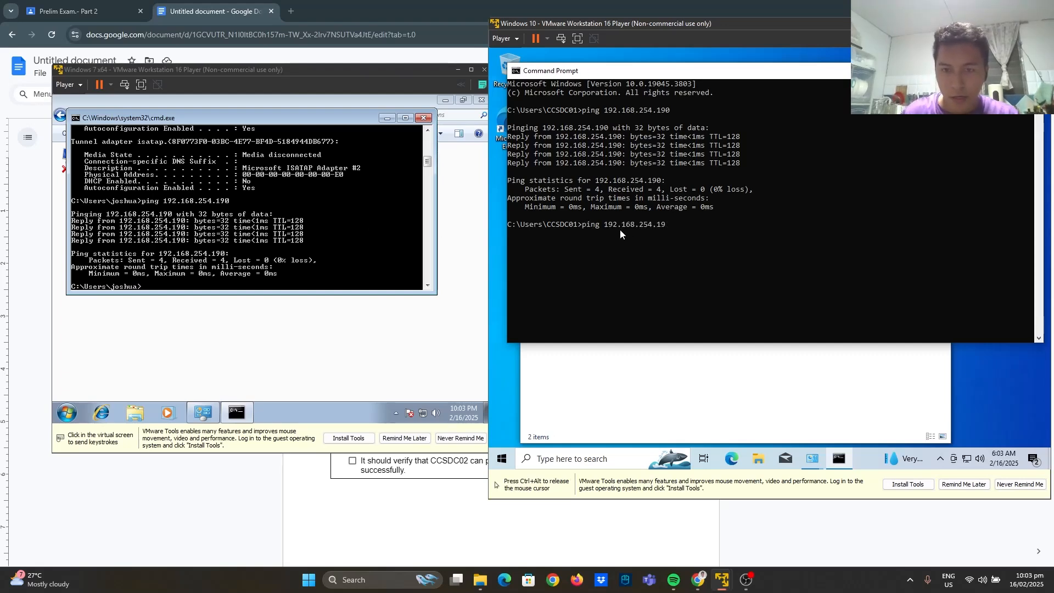
text(2)
key(Return)
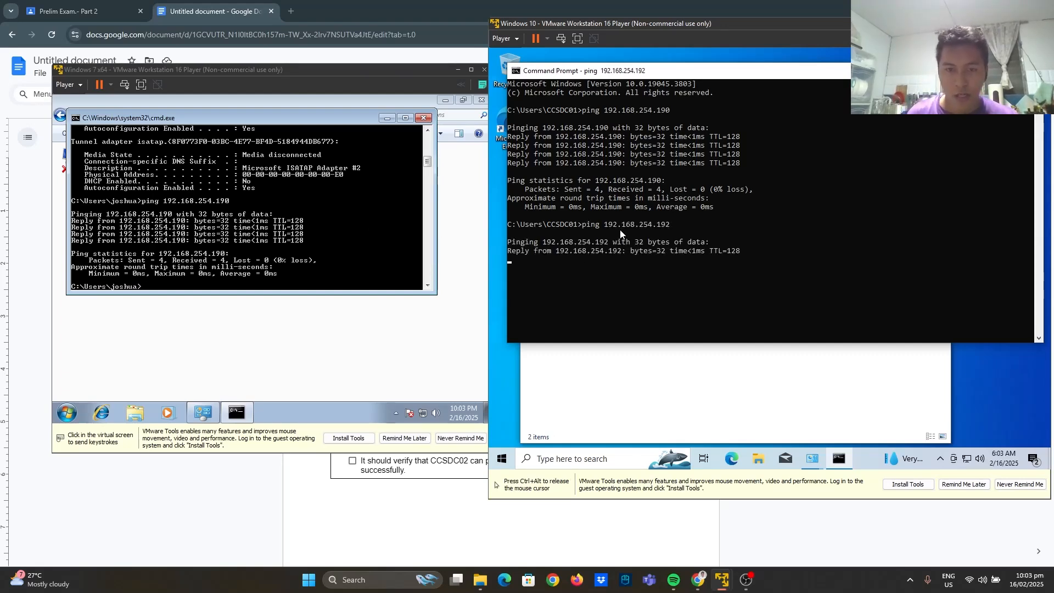
key(ctrl+alt)
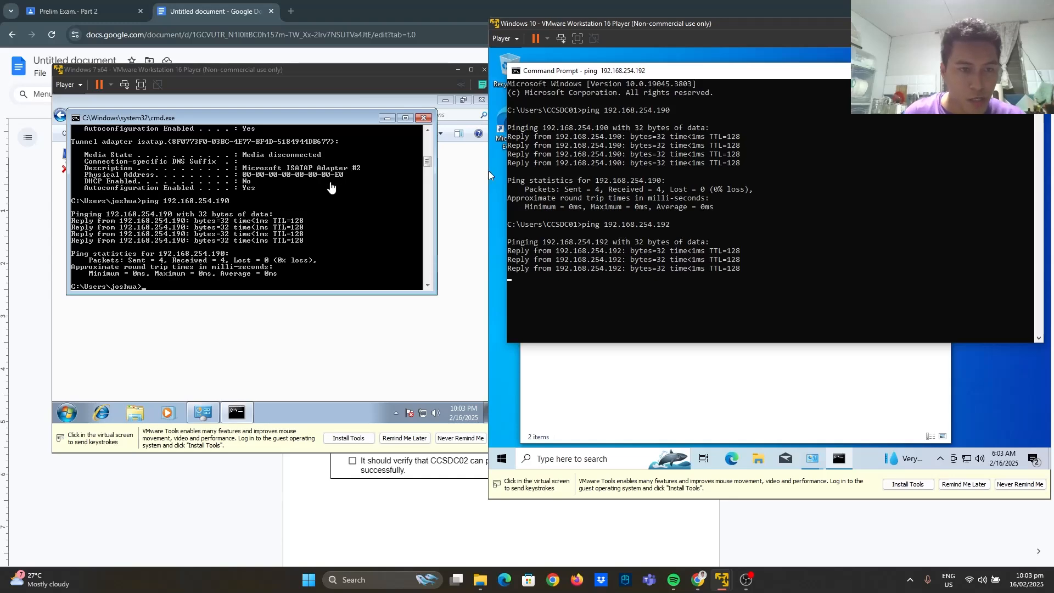
Check the Windows 7 machine's IPv4 address in the earlier ipconfig output of its command prompt.
click(310, 207)
scroll(304, 206, up, 5)
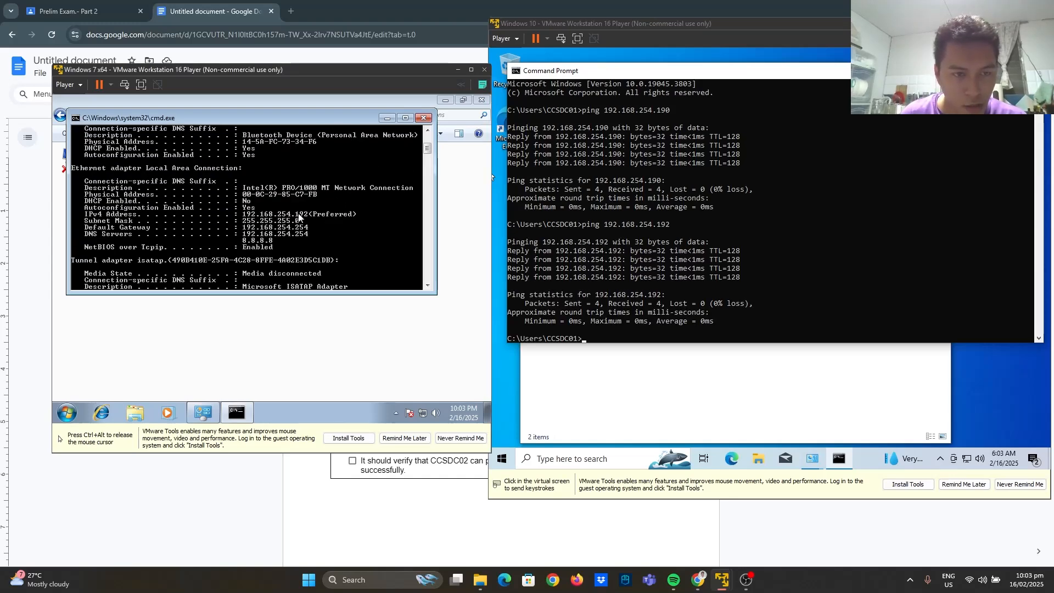
scroll(263, 216, down, 8)
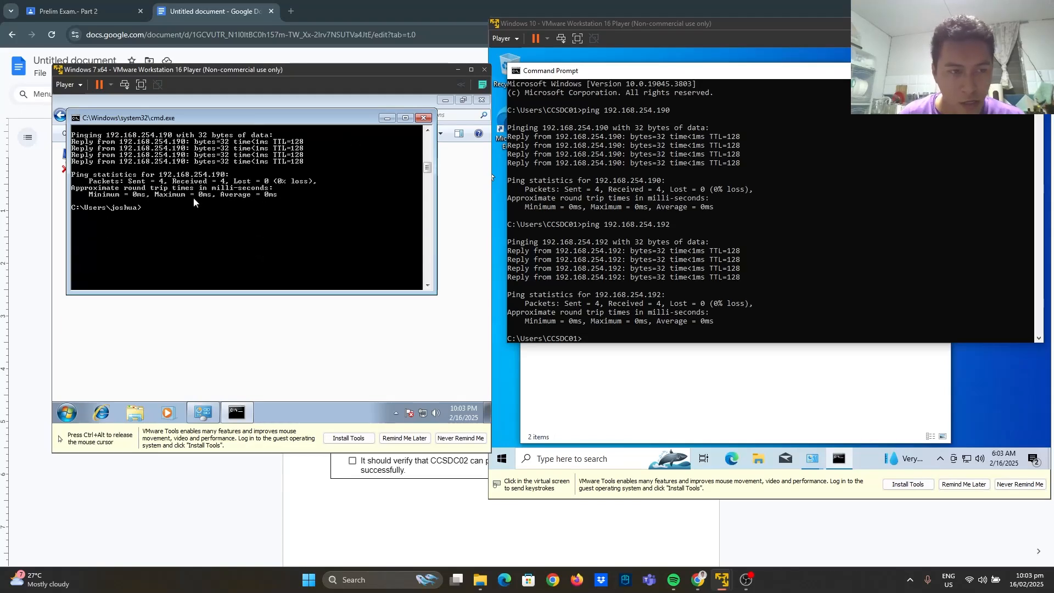
scroll(187, 220, up, 1)
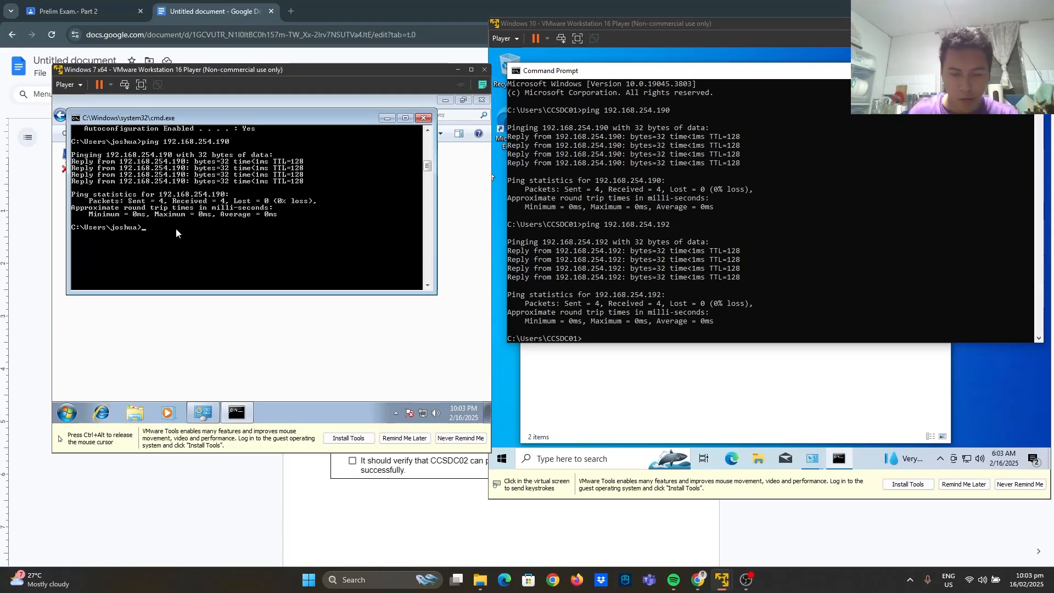
Ping 192.168.254.191 from the Windows 7 machine's command prompt.
key(Up)
key(BackSpace)
text(192.168.254.19)
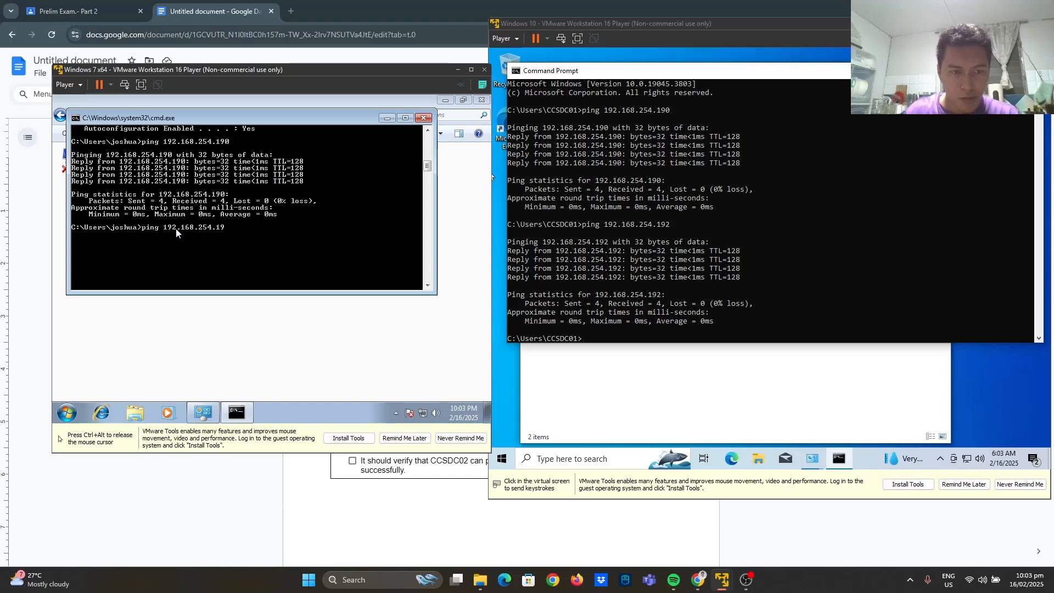
key(Return)
key(ctrl+alt)
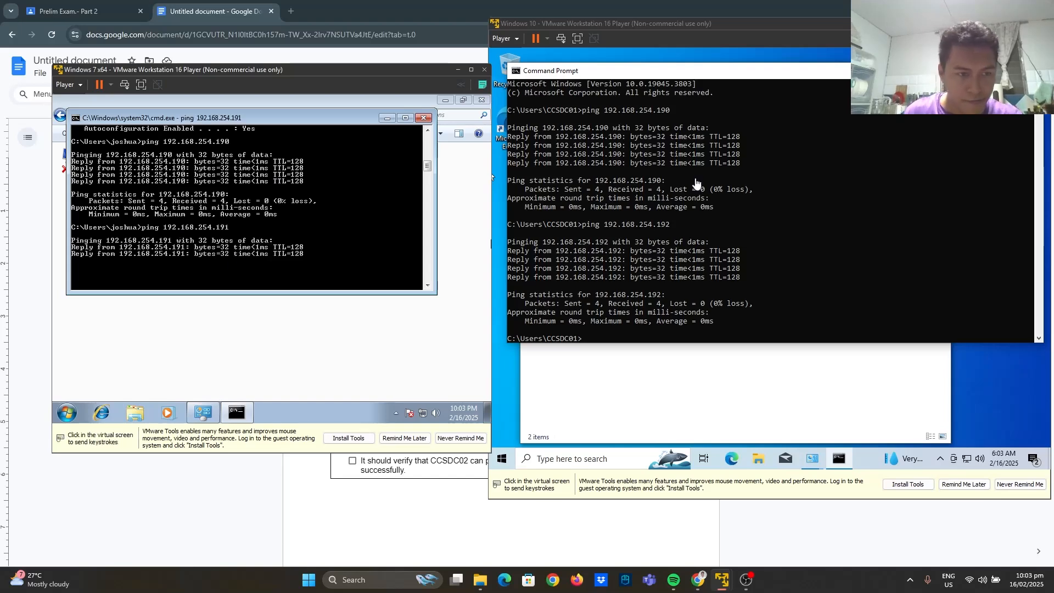
Run ipconfig /all on the Windows 10 machine and highlight the IPv4 address of Ethernet0.
click(683, 246)
scroll(683, 247, down, 1)
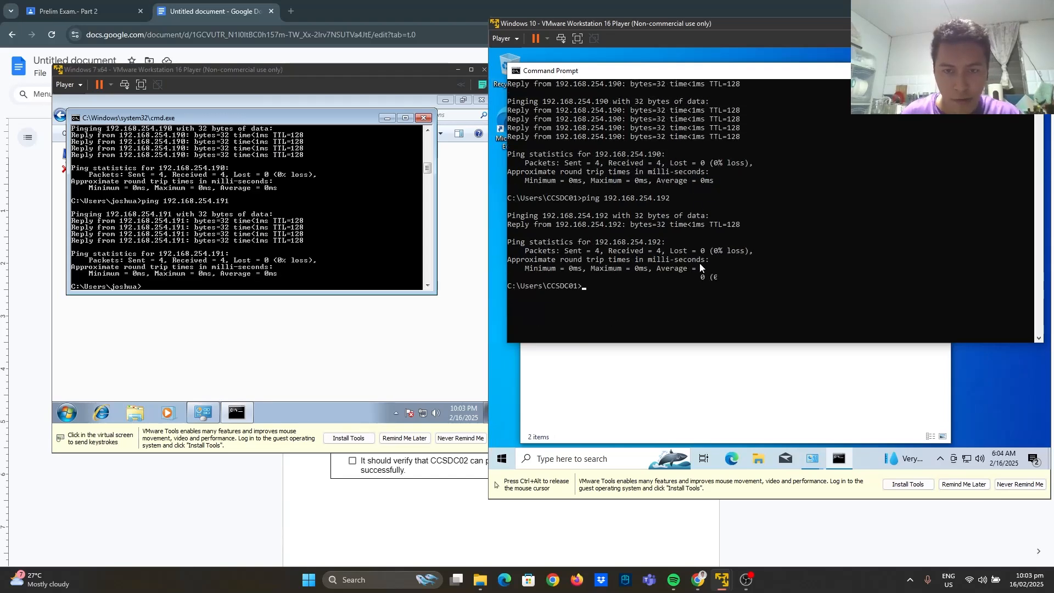
click(633, 321)
text(ipcon)
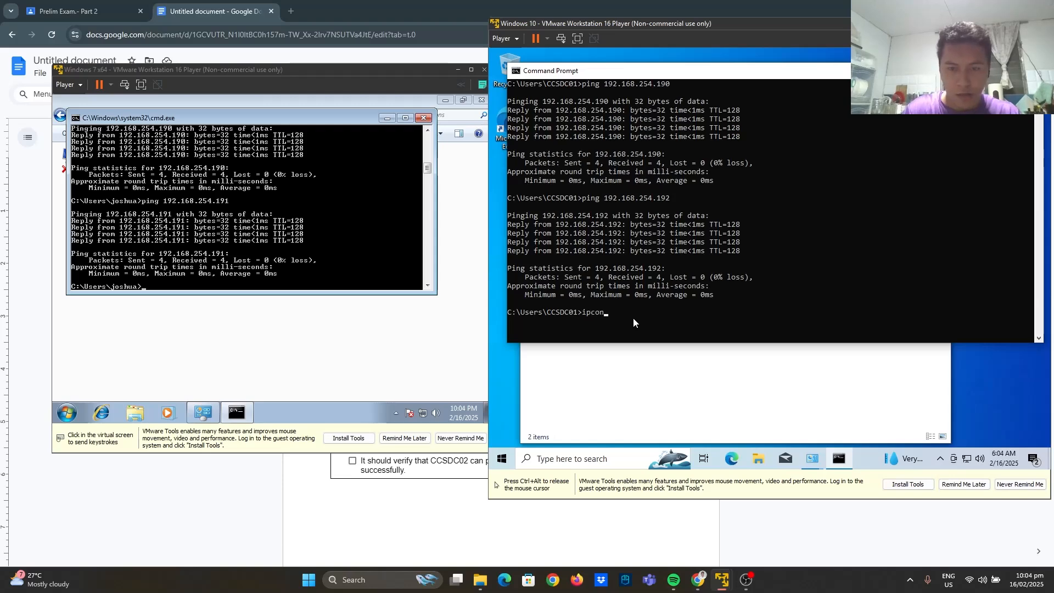
text(fig)
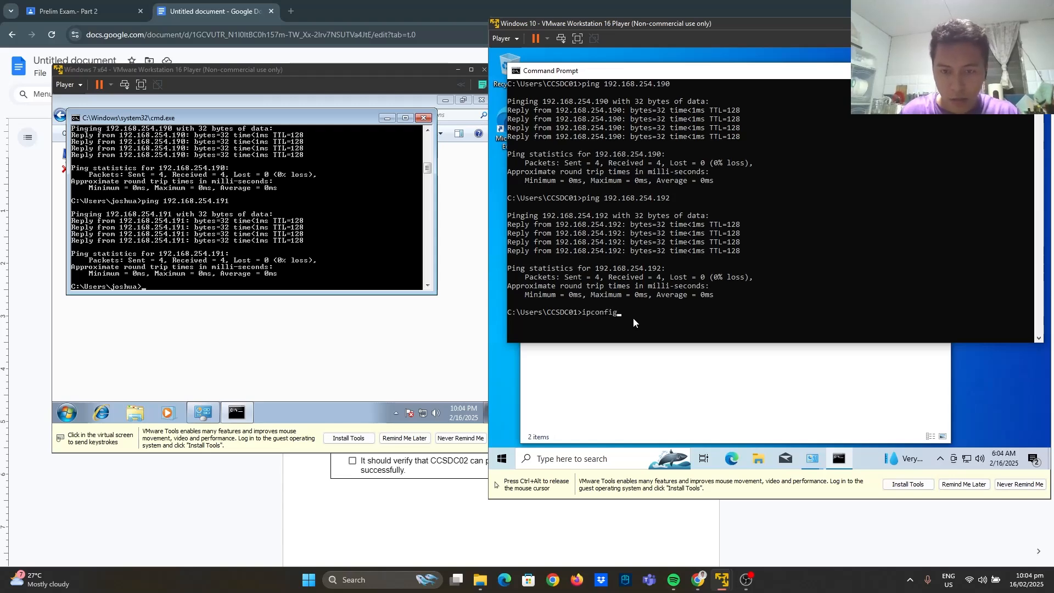
text( /all)
key(Return)
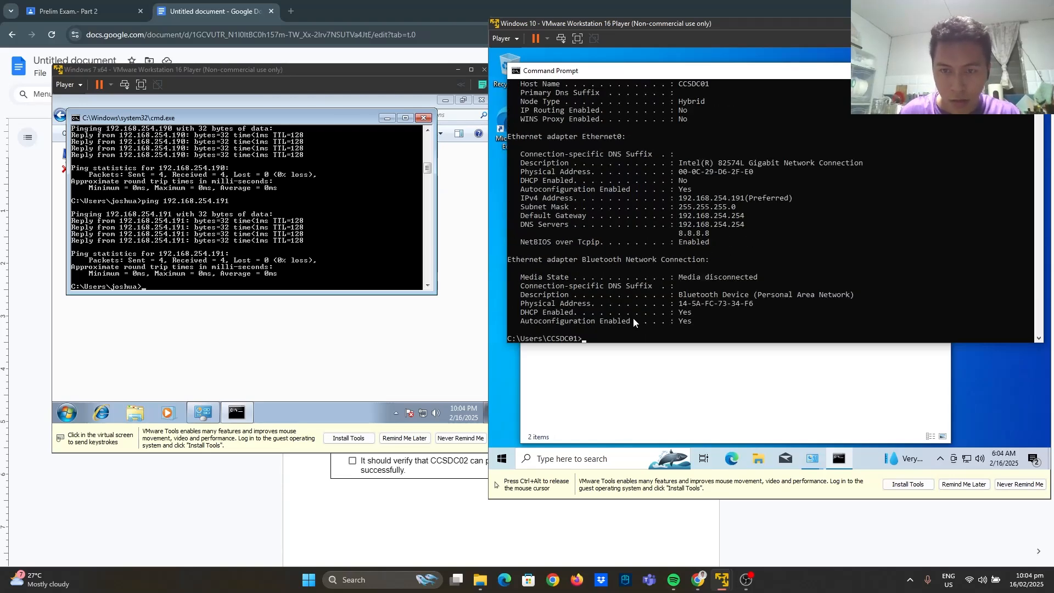
drag(678, 198, 744, 198)
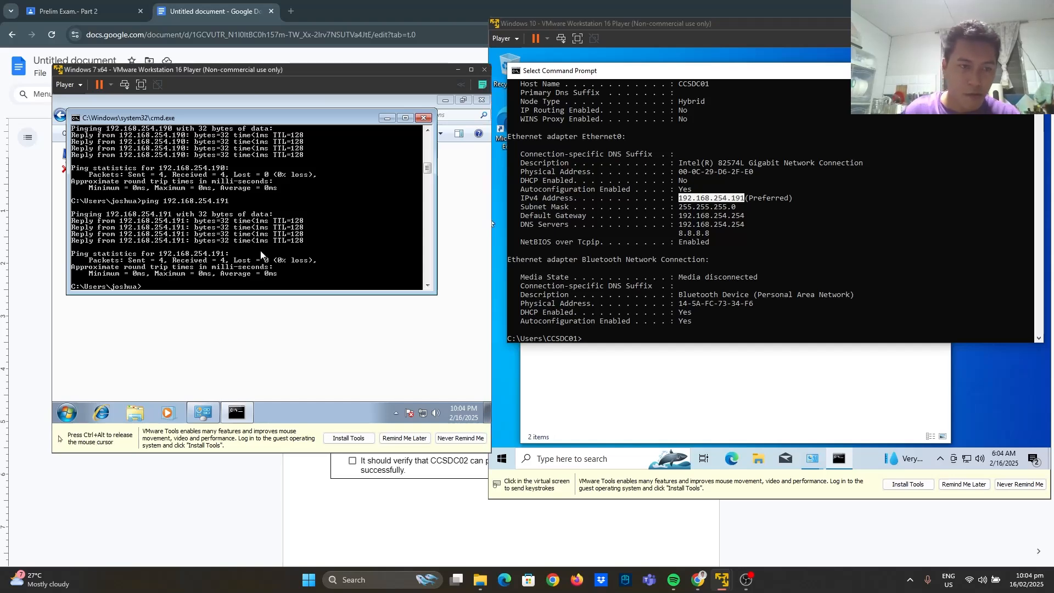
Switch to the Google Docs checklist and tick the last CCSDC02 can ping CCSDC00, CCSDC01 can ping CCSDC02 and static IP address items.
click(350, 534)
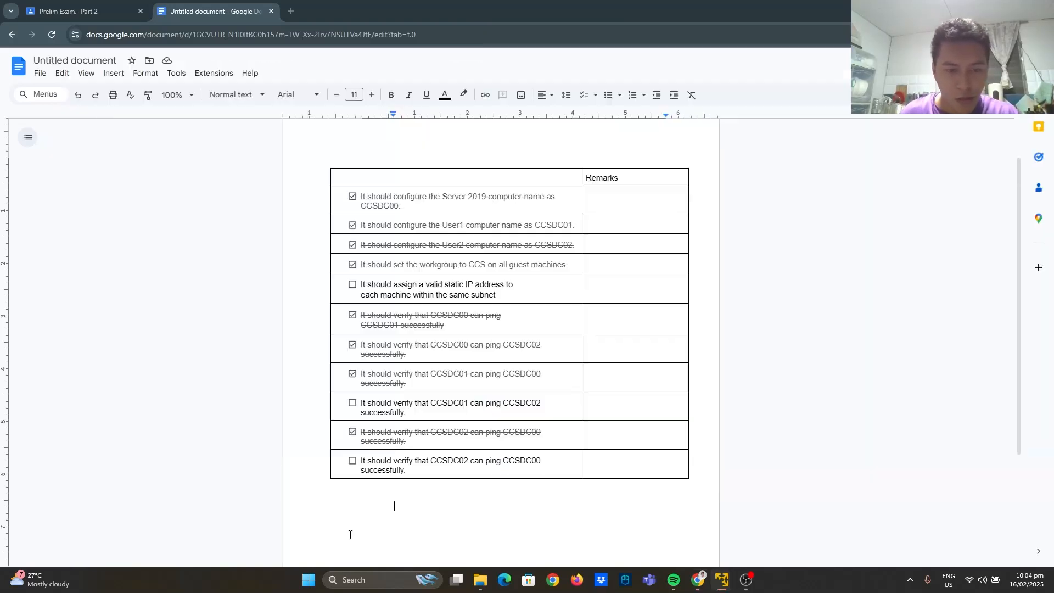
click(351, 461)
click(352, 403)
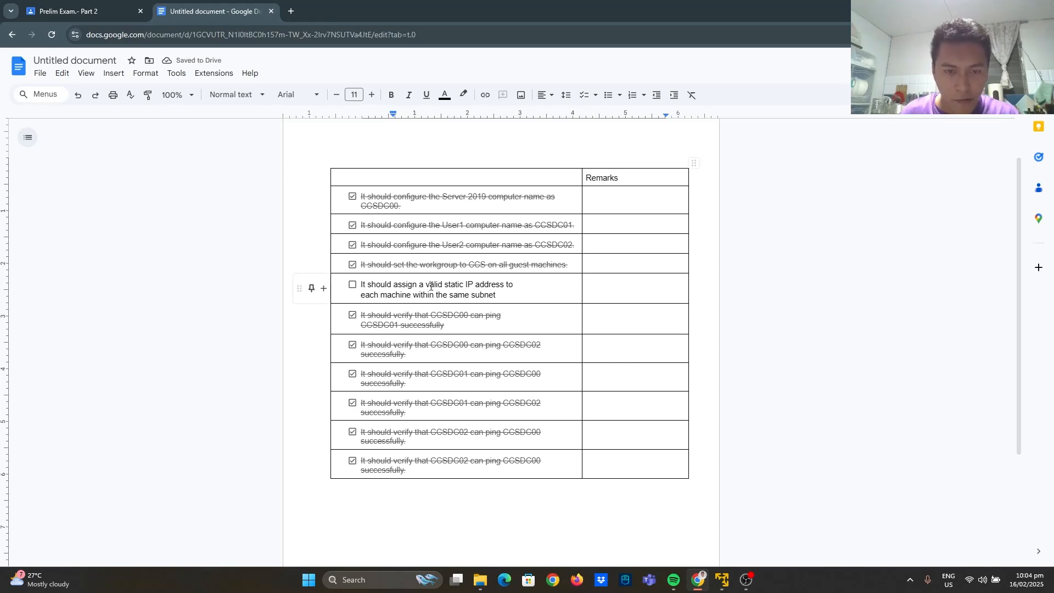
drag(426, 285, 500, 285)
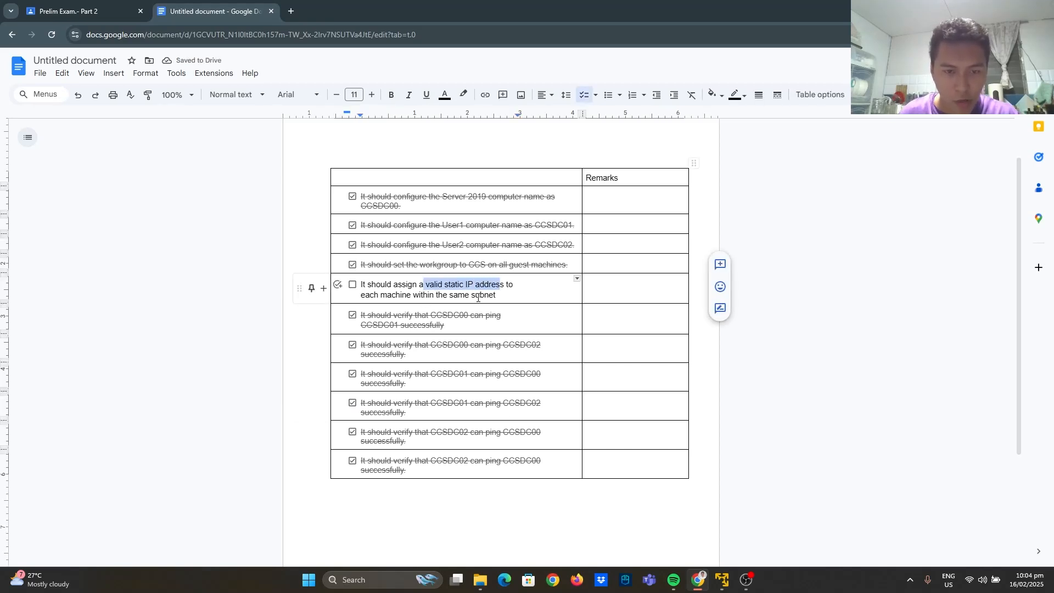
click(352, 285)
Return to the Windows 7 machine and review its IPv4 address, subnet mask and gateway in the earlier ipconfig output.
key(alt+Tab)
click(190, 241)
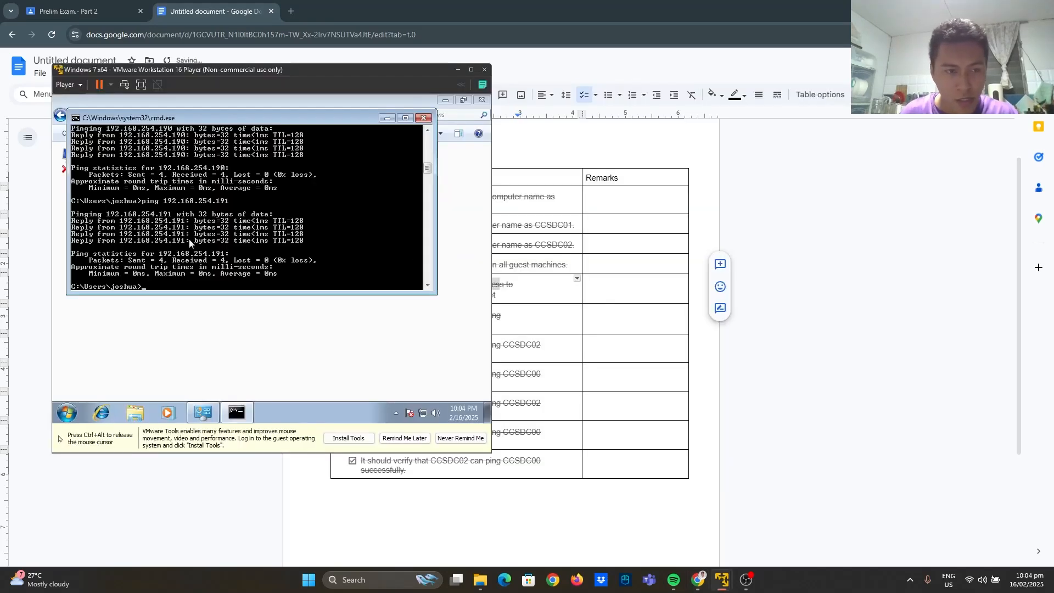
scroll(219, 216, up, 3)
scroll(219, 216, down, 5)
scroll(225, 219, up, 10)
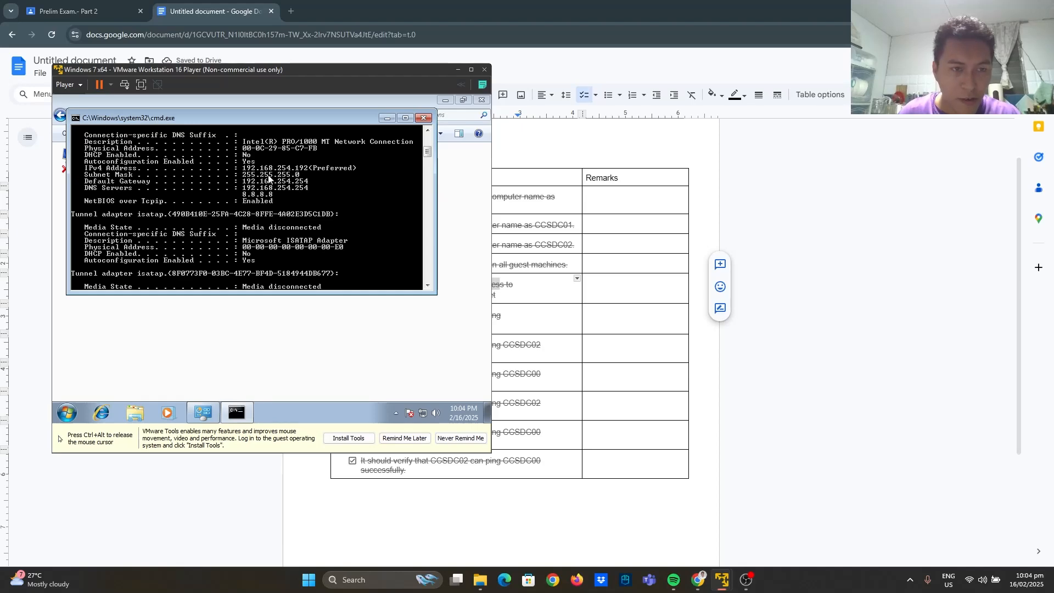
key(ctrl+alt)
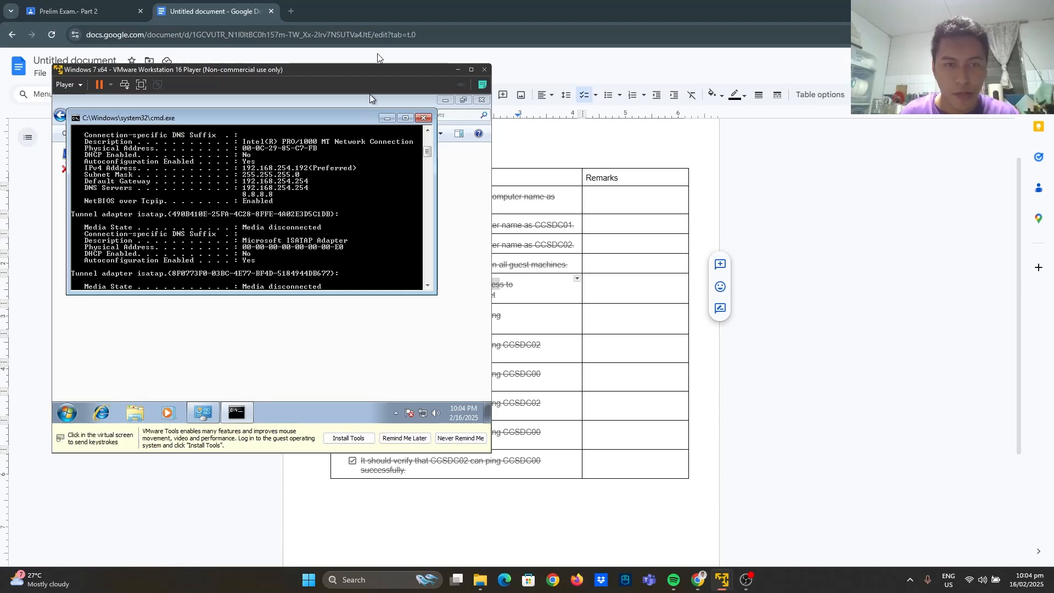